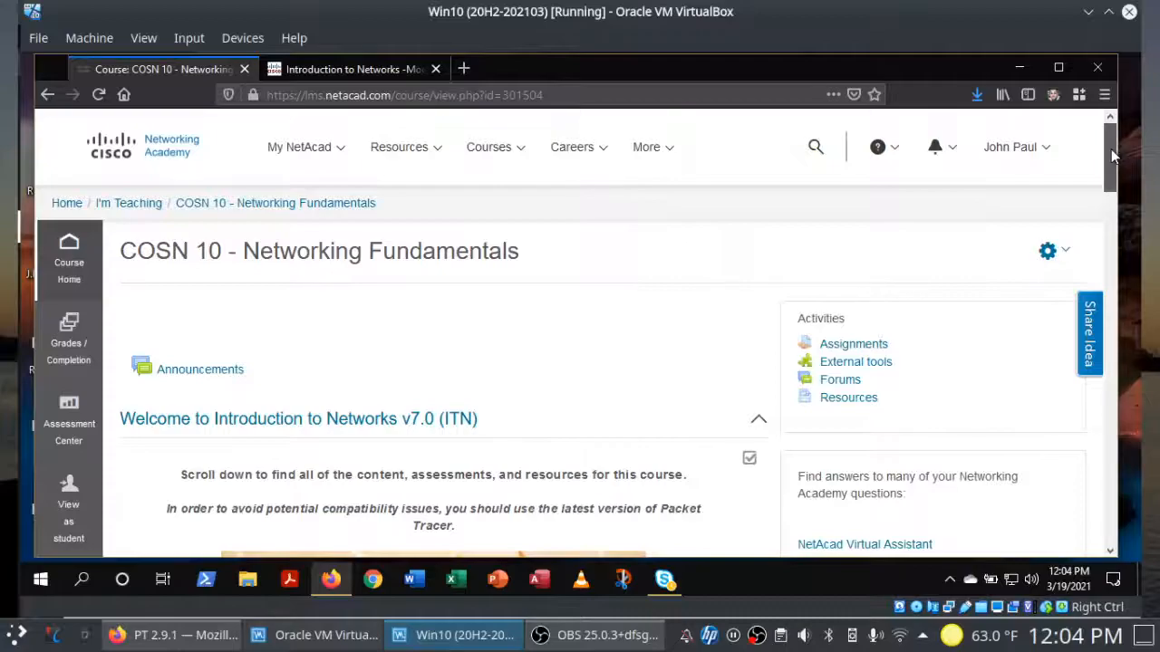
Step: Scroll the course page and switch to the Introduction to Networks page for activity 2.9.1
left_click_drag(1110, 154, 1108, 267)
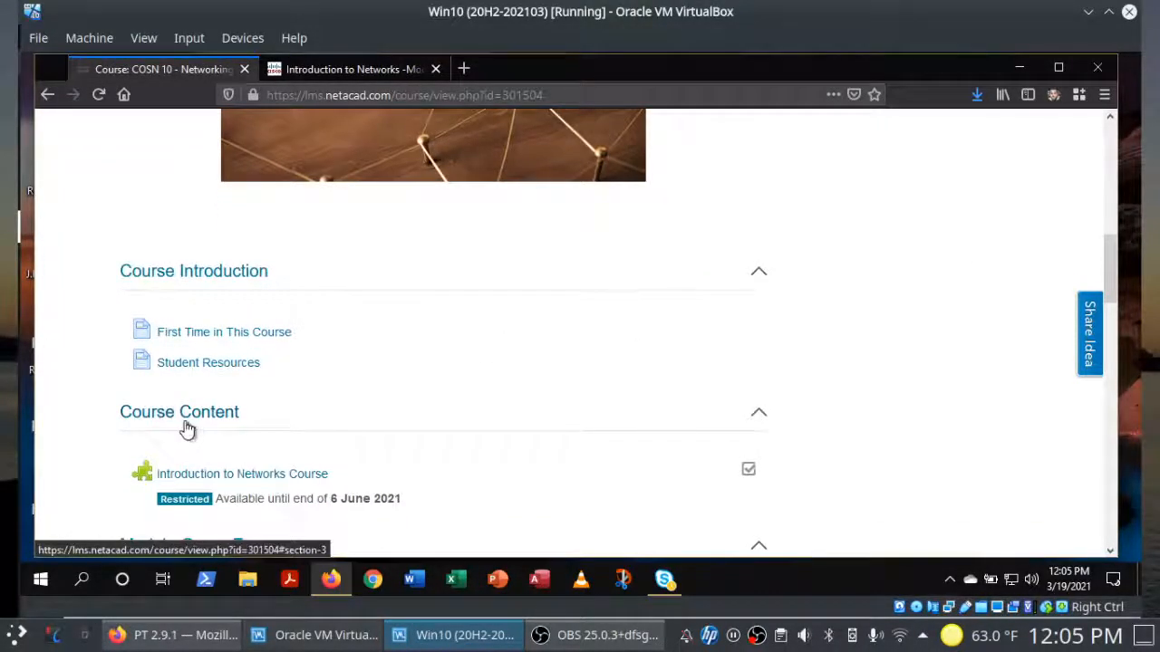
left_click(338, 73)
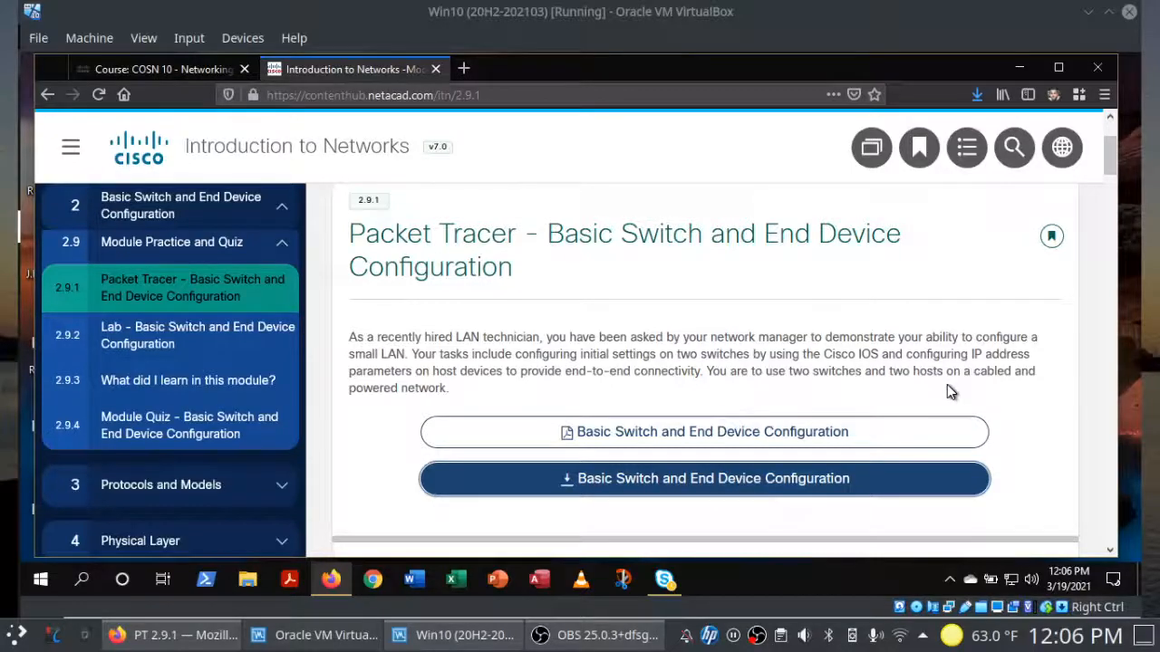
Step: Download and save the Packet Tracer activity file, then minimize Firefox to the desktop
left_click(728, 481)
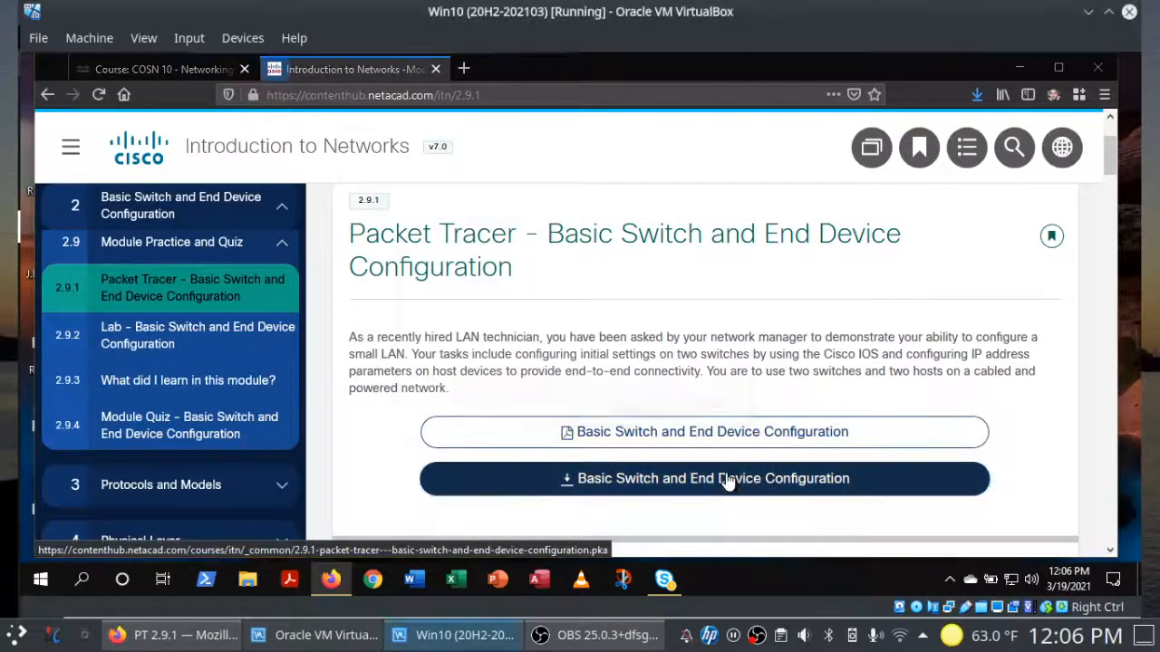
left_click(442, 362)
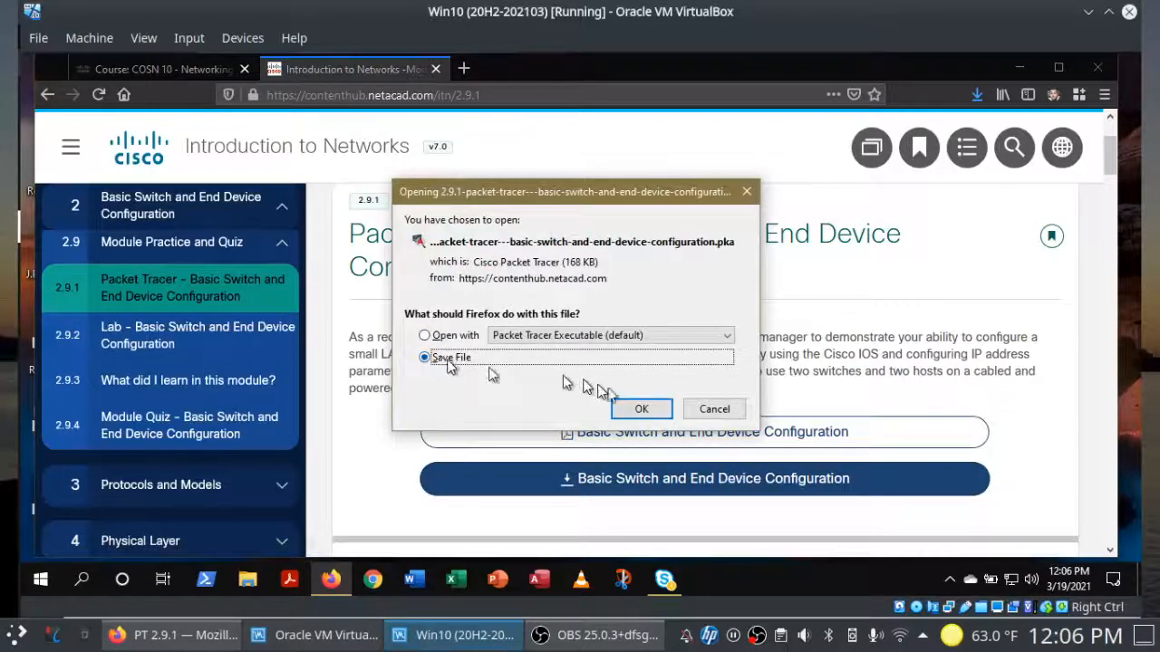
left_click(643, 409)
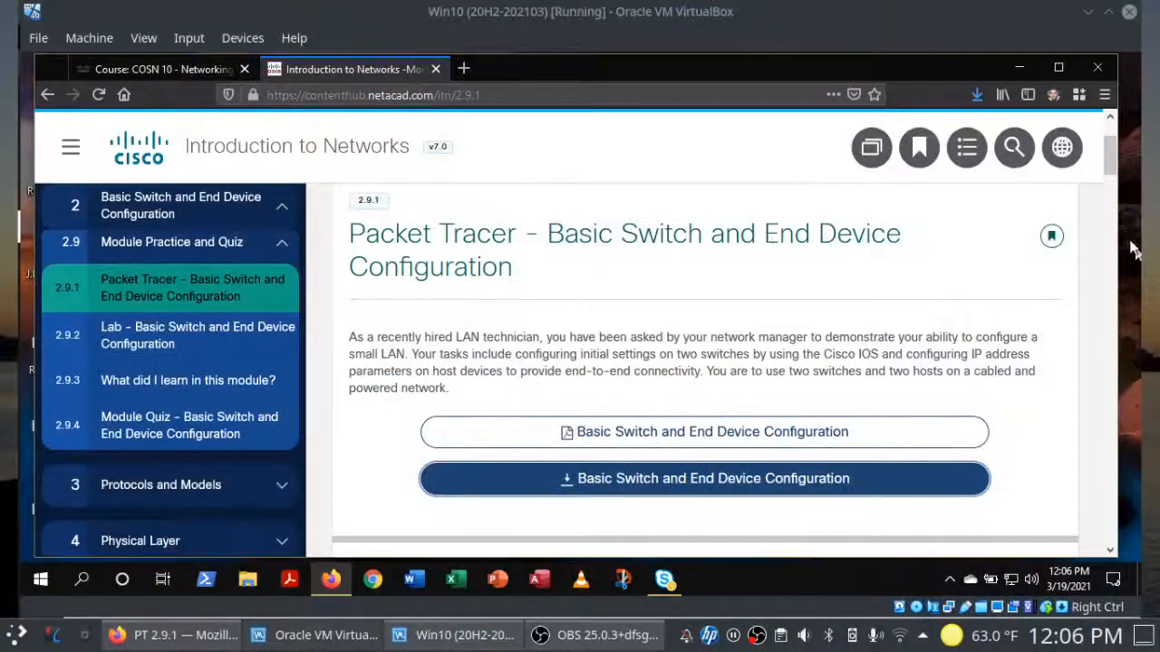
left_click(1019, 69)
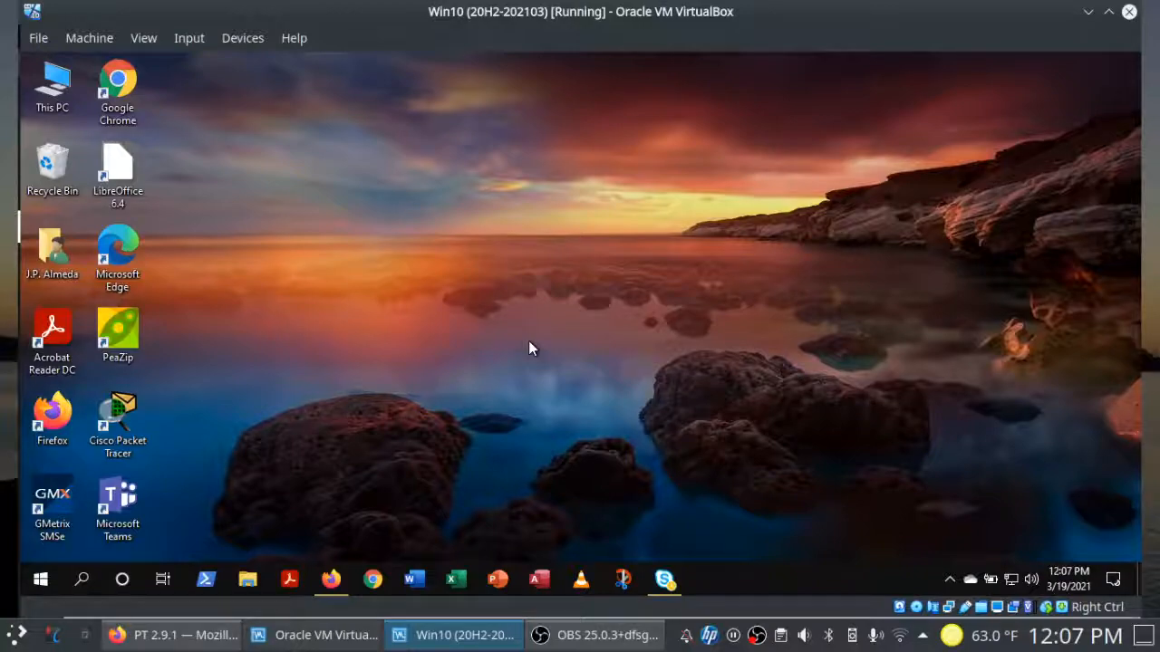
Step: Open the downloaded 2.9.1 .pka activity file from the Downloads folder
left_click(246, 576)
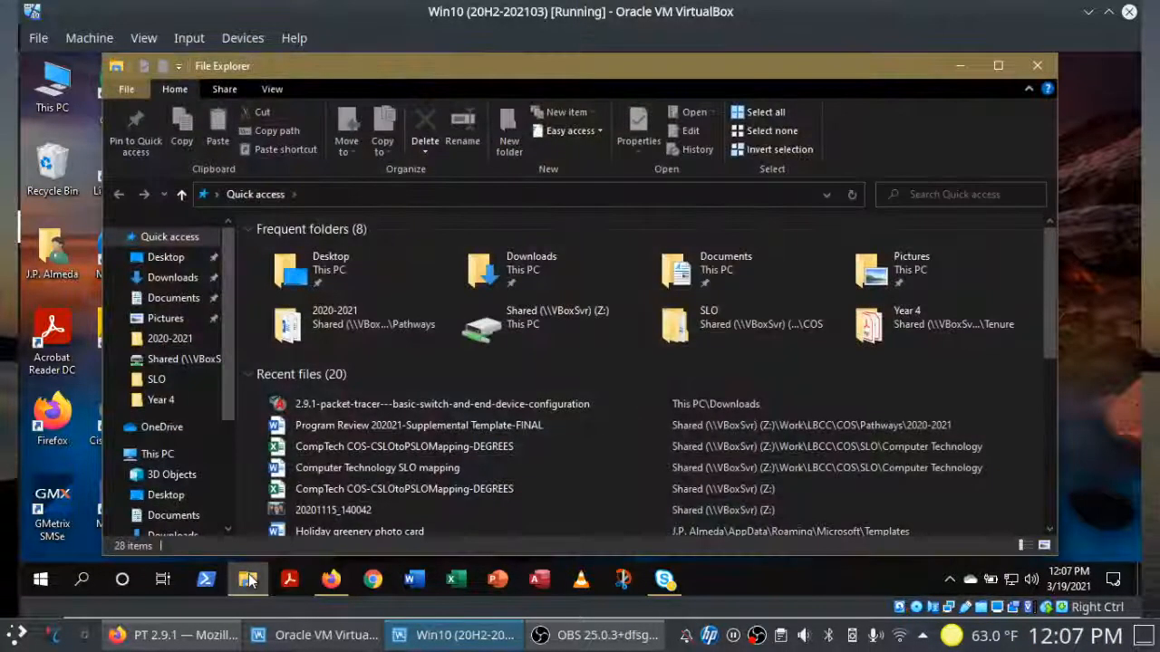
double_click(521, 272)
left_click(334, 274)
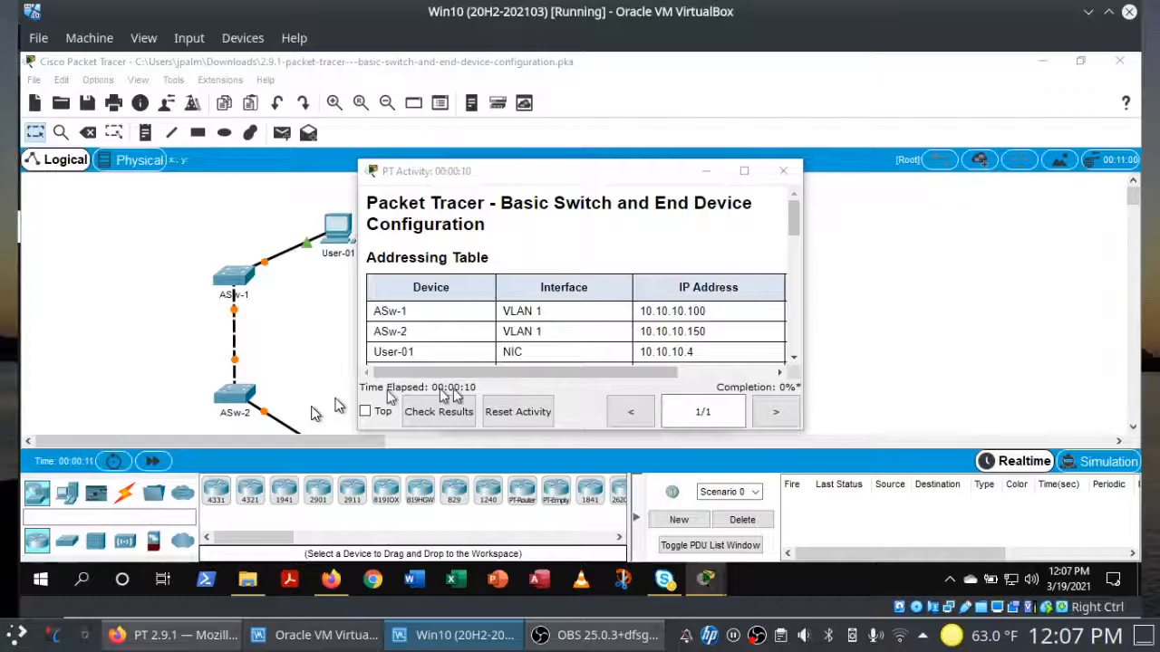
Step: Replace the Guest user profile name with your name and confirm the activity reset
mouse_move(708, 579)
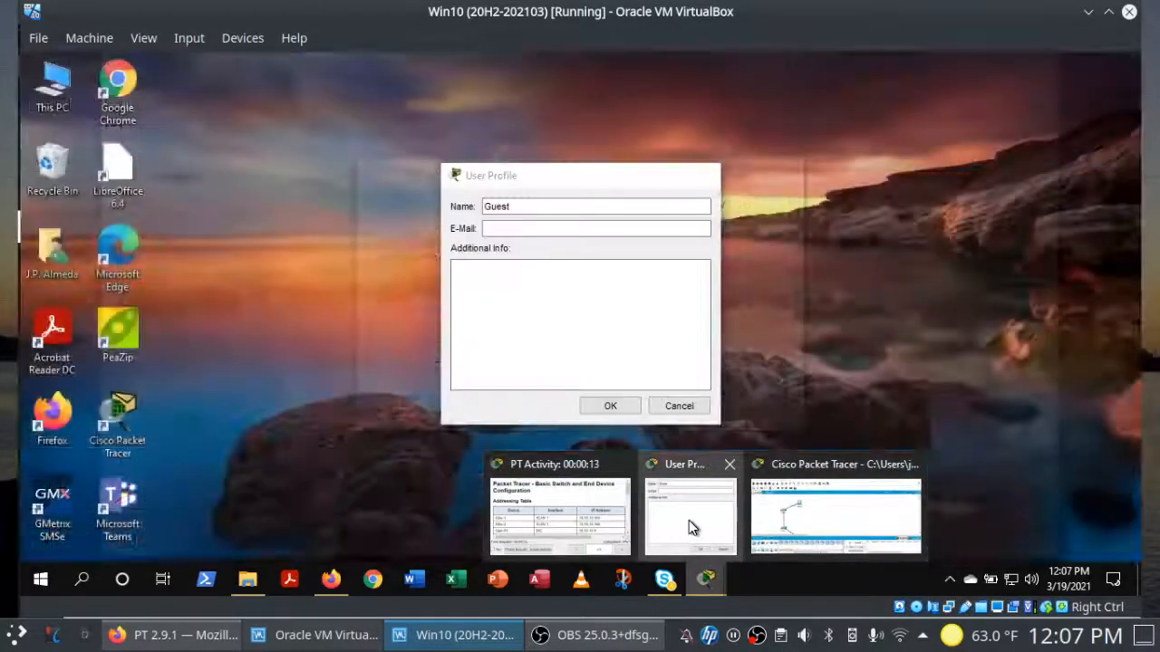
left_click(688, 520)
left_click_drag(594, 209, 394, 187)
type("Prof Almeda")
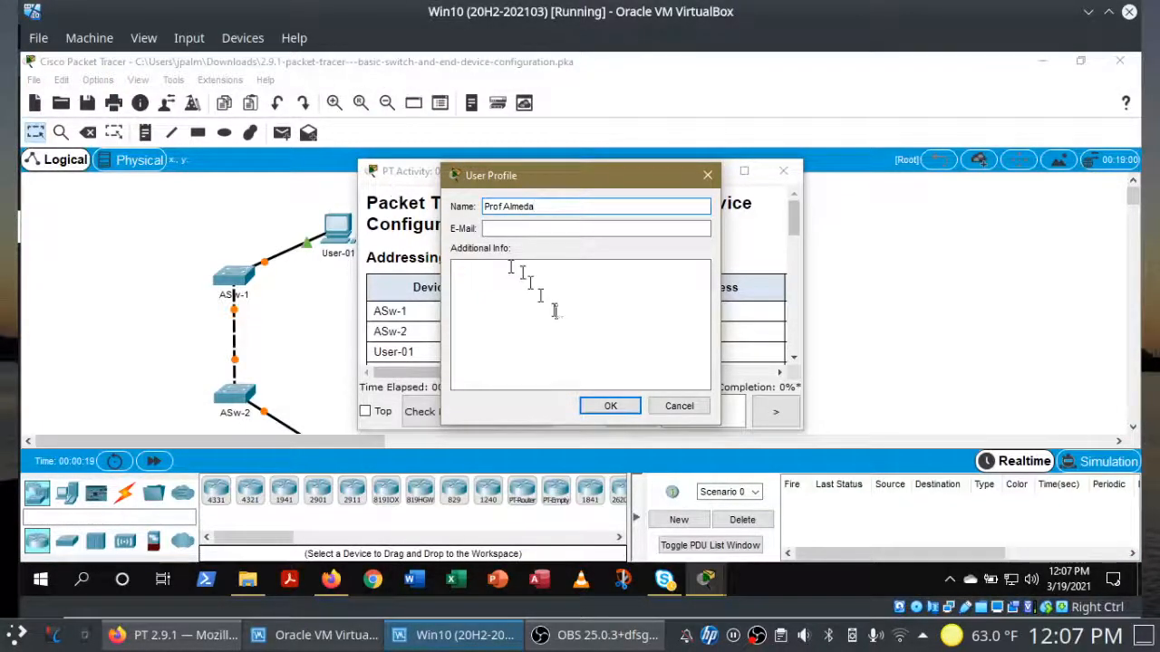
left_click(609, 406)
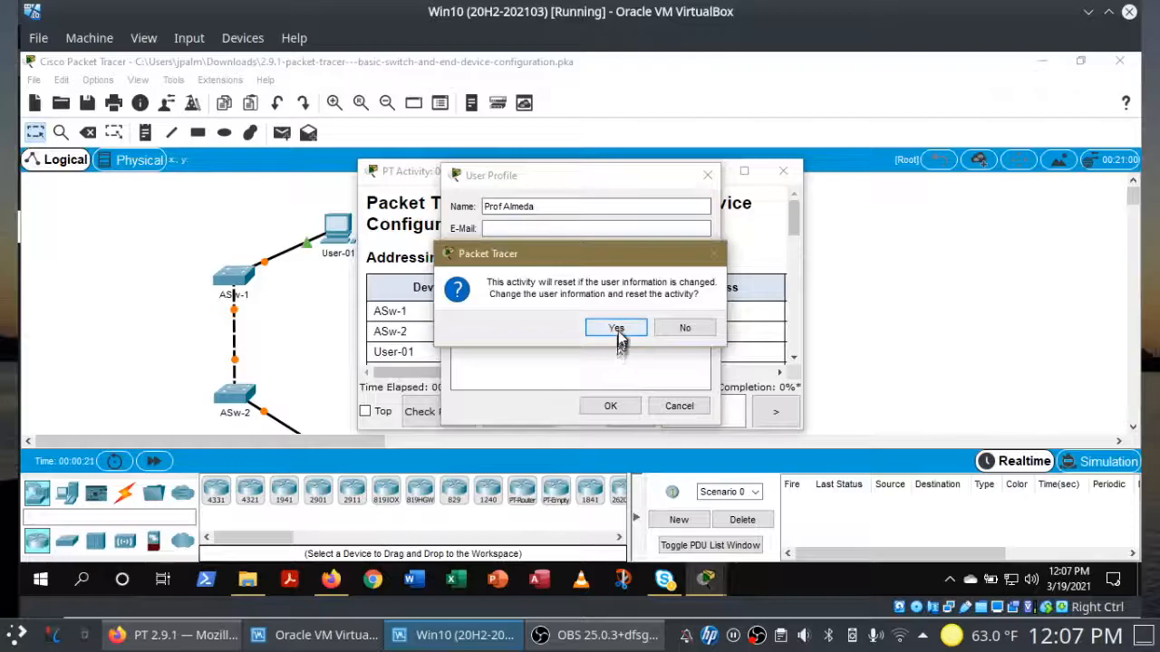
left_click(616, 329)
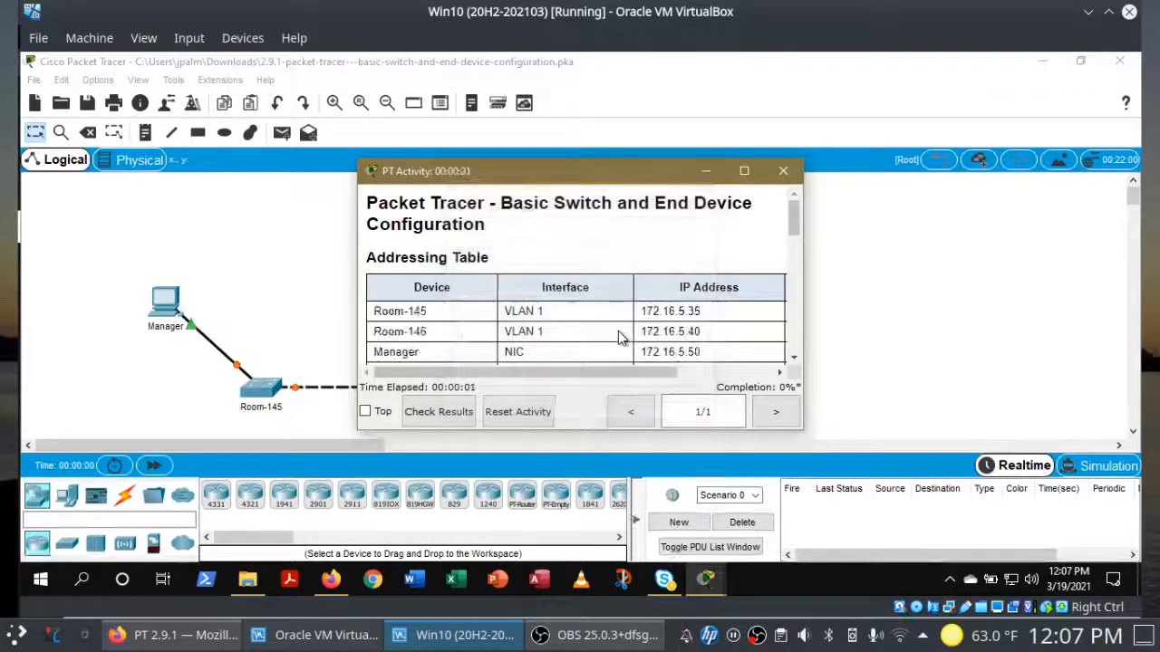
Step: Move the PT Activity instructions off the topology and enlarge them to show the full table
left_click_drag(571, 174, 806, 139)
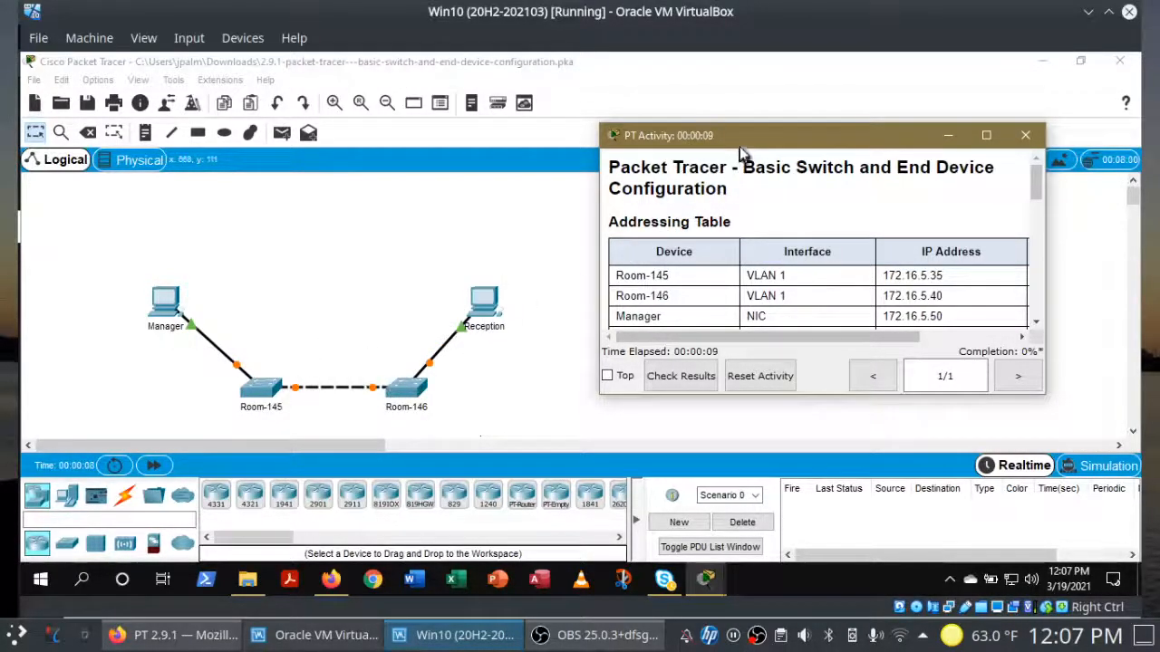
left_click_drag(742, 148, 687, 83)
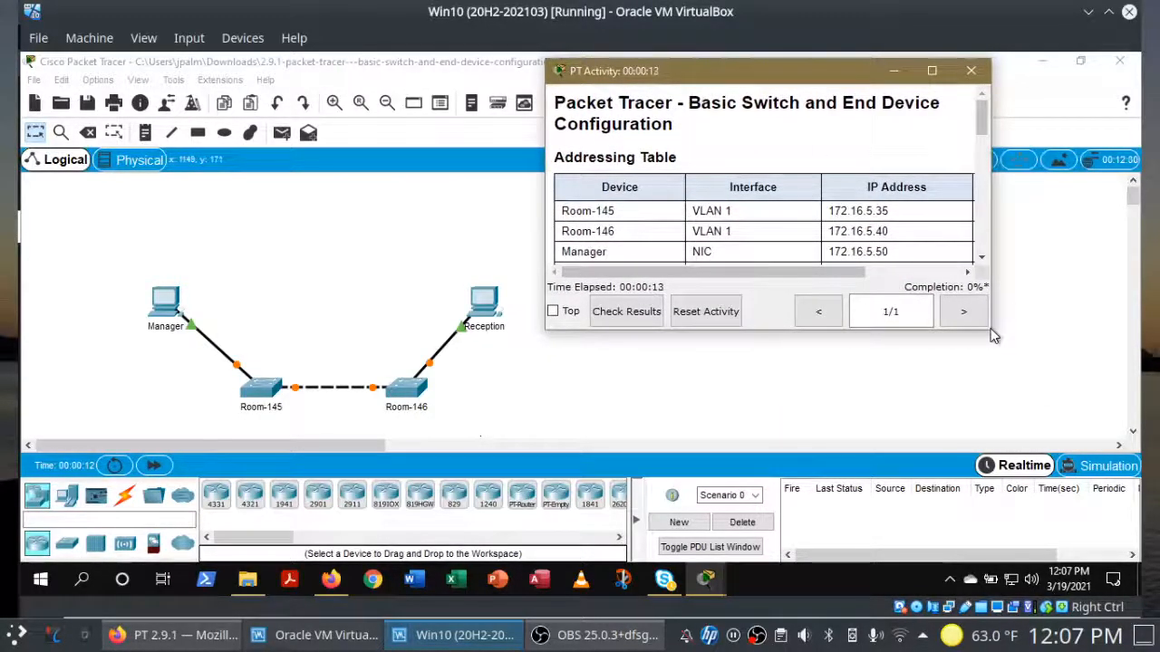
left_click_drag(993, 333, 1123, 474)
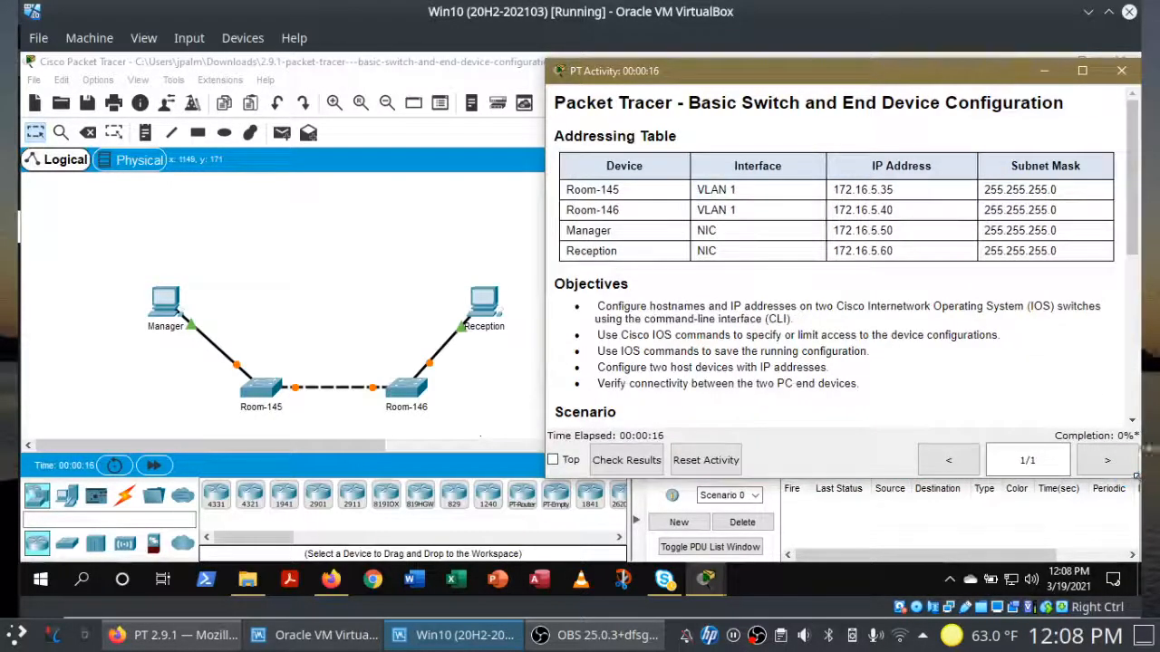
left_click_drag(1133, 182, 1111, 344)
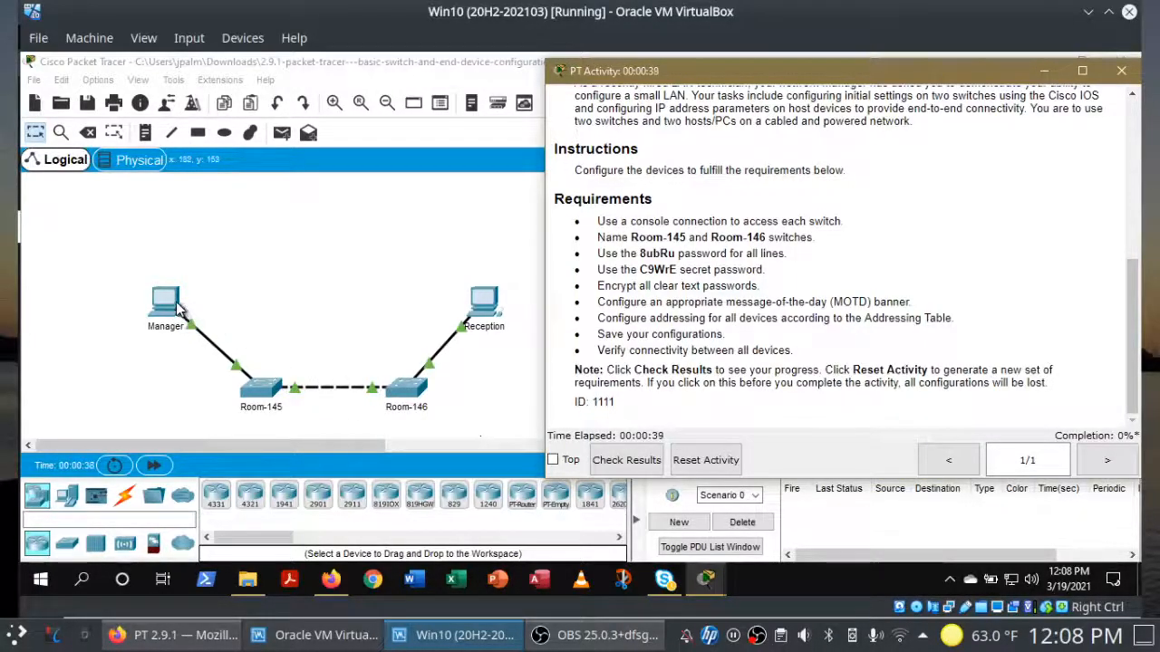
Step: Connect a console cable from Manager's RS 232 port to Room-145's Console port
left_click(123, 501)
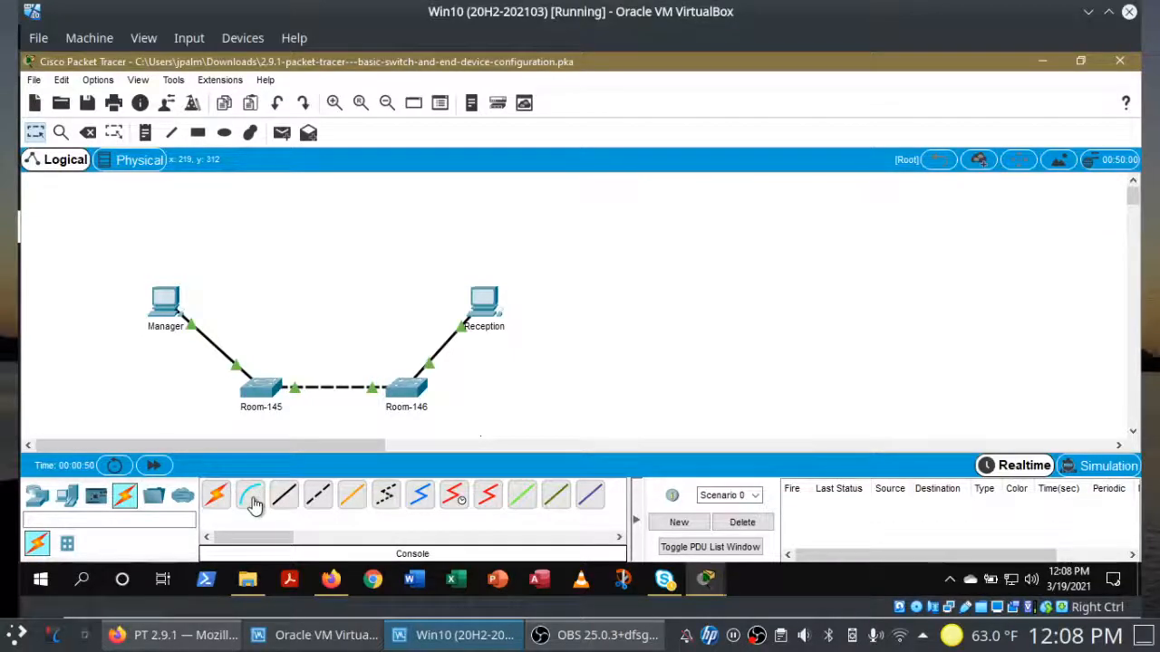
left_click(251, 496)
left_click(166, 304)
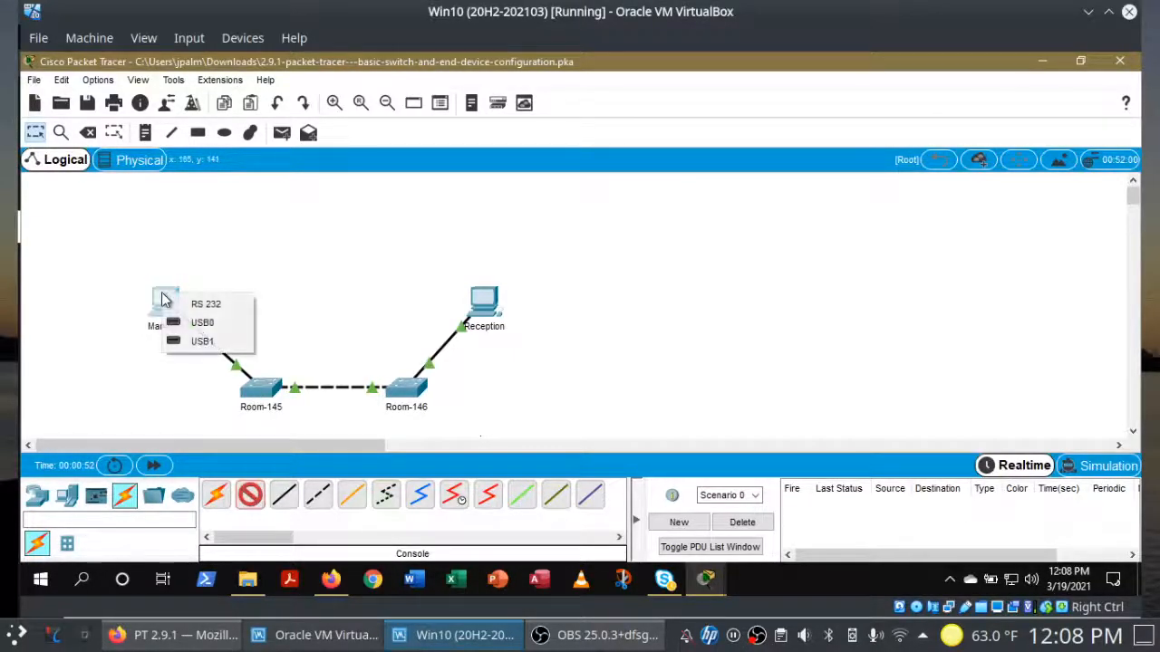
left_click(179, 307)
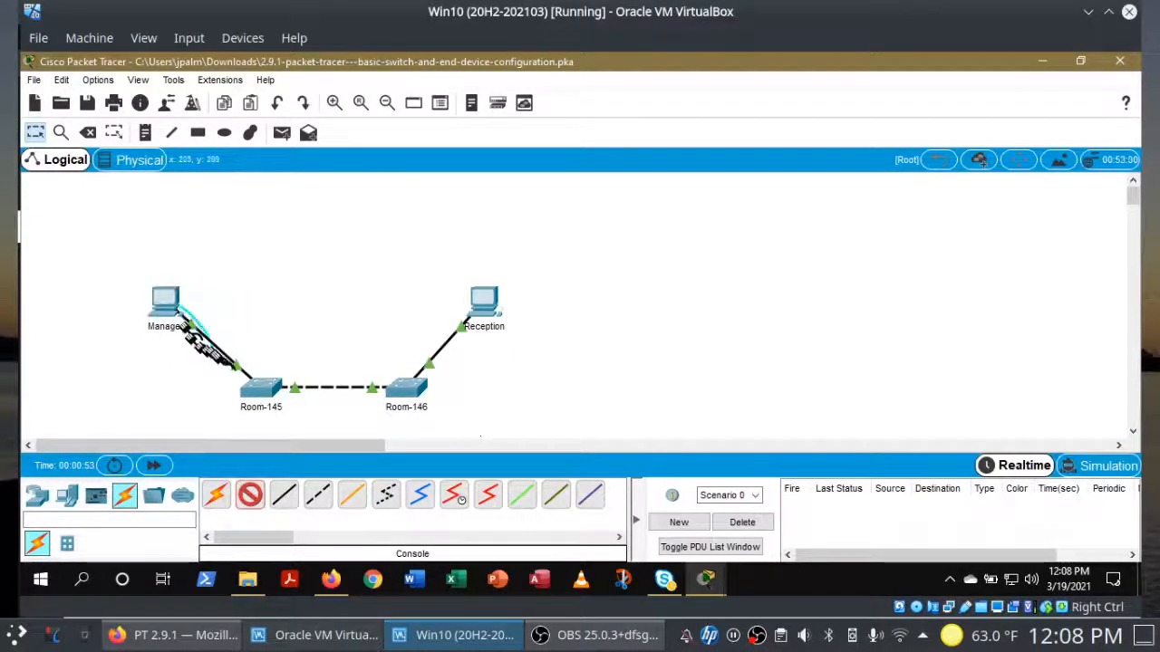
left_click(257, 392)
left_click(304, 65)
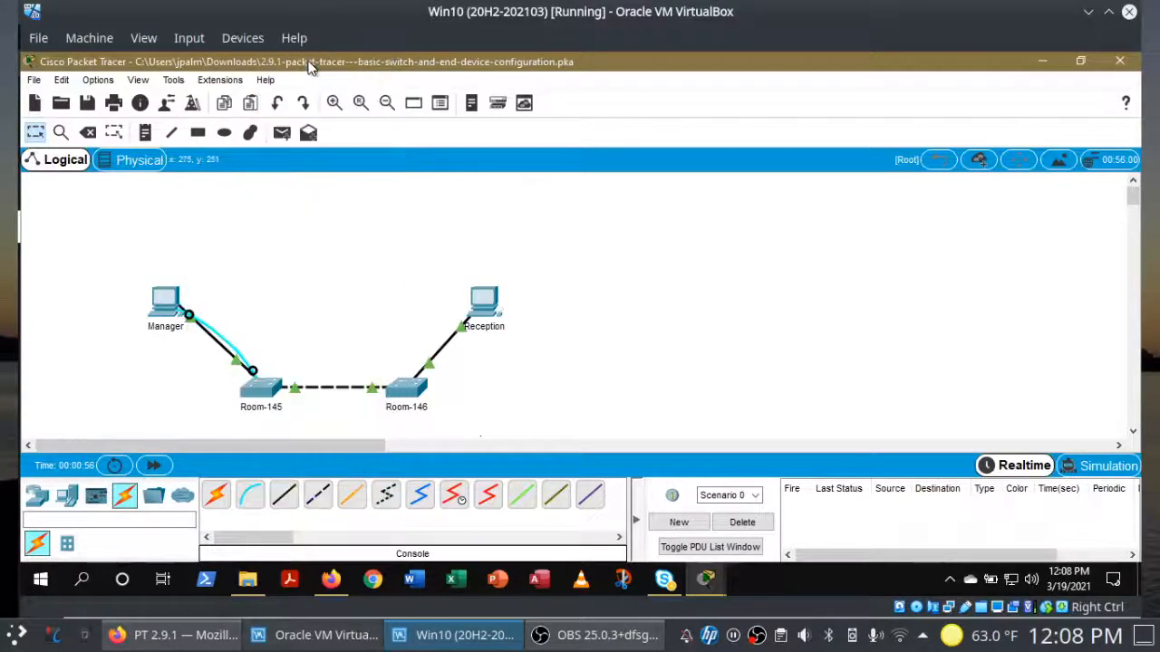
Step: Connect a console cable from Reception's RS 232 to Room-146's Console port, then restore the instructions
left_click(251, 496)
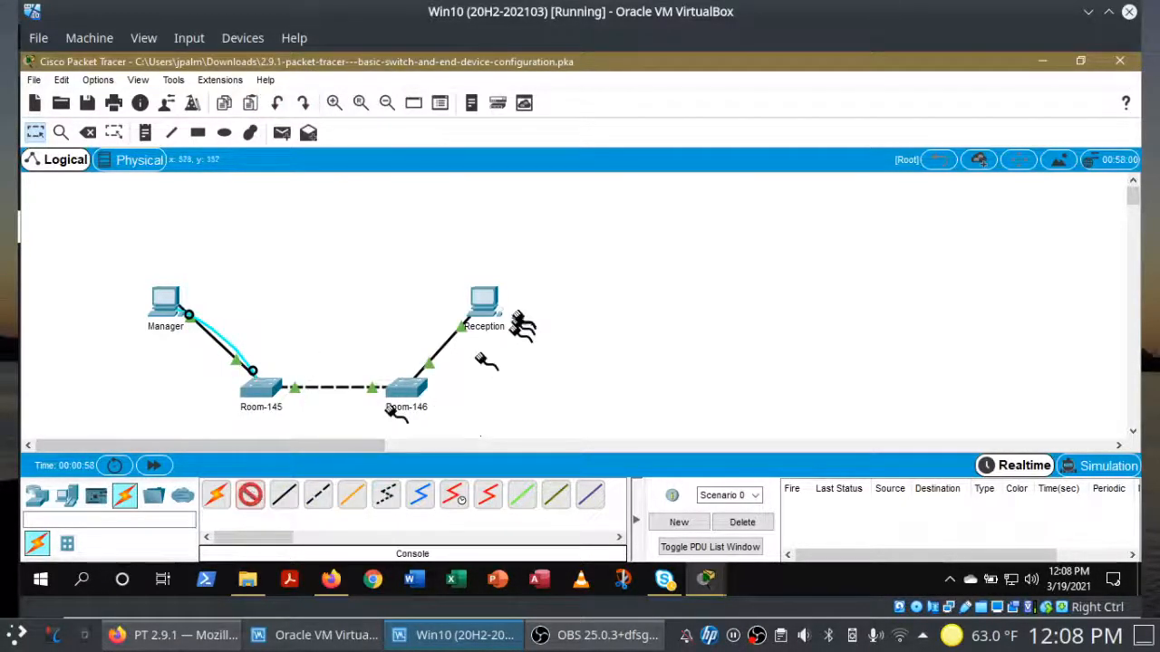
left_click(487, 313)
left_click(501, 314)
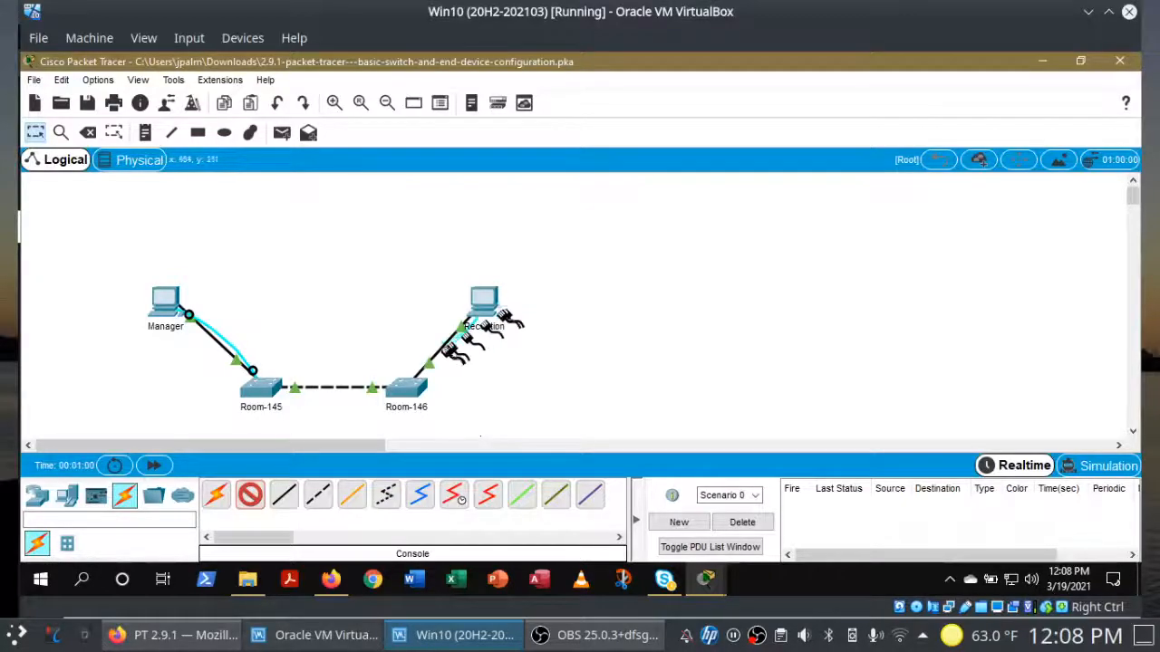
left_click(426, 390)
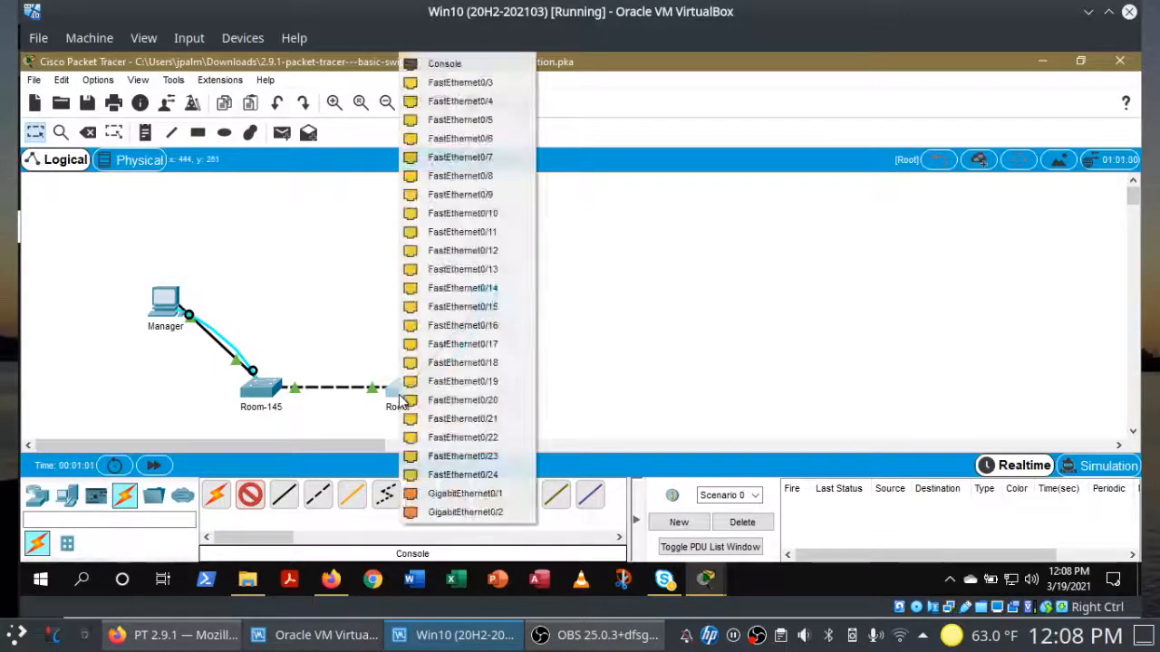
left_click(480, 66)
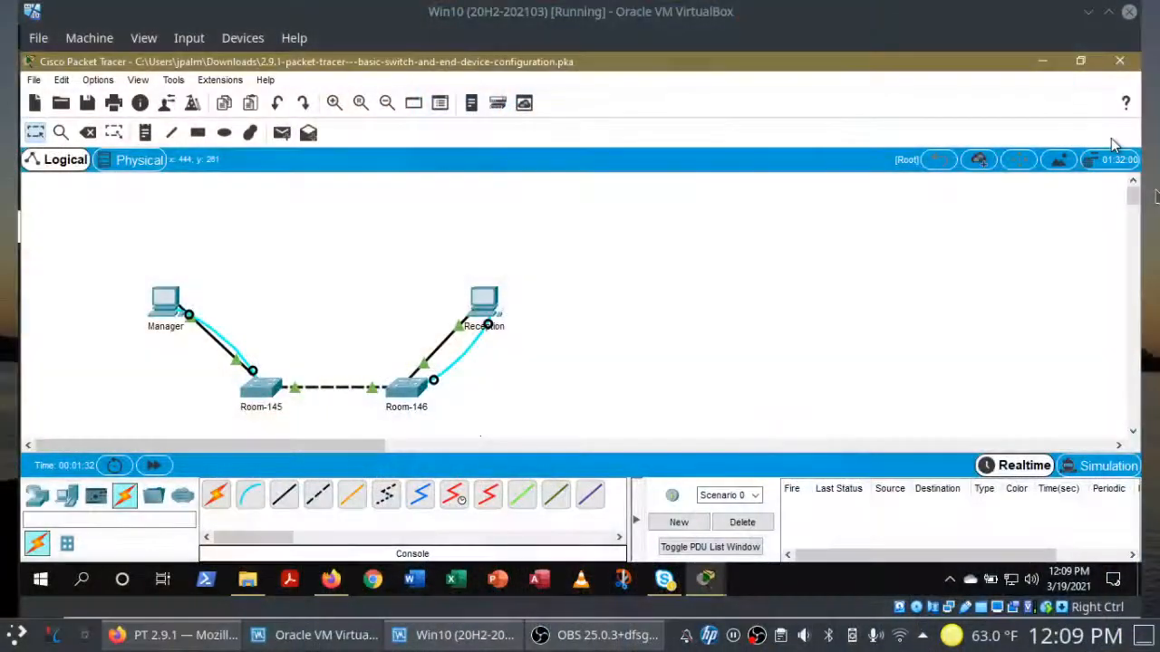
left_click(706, 585)
left_click(666, 521)
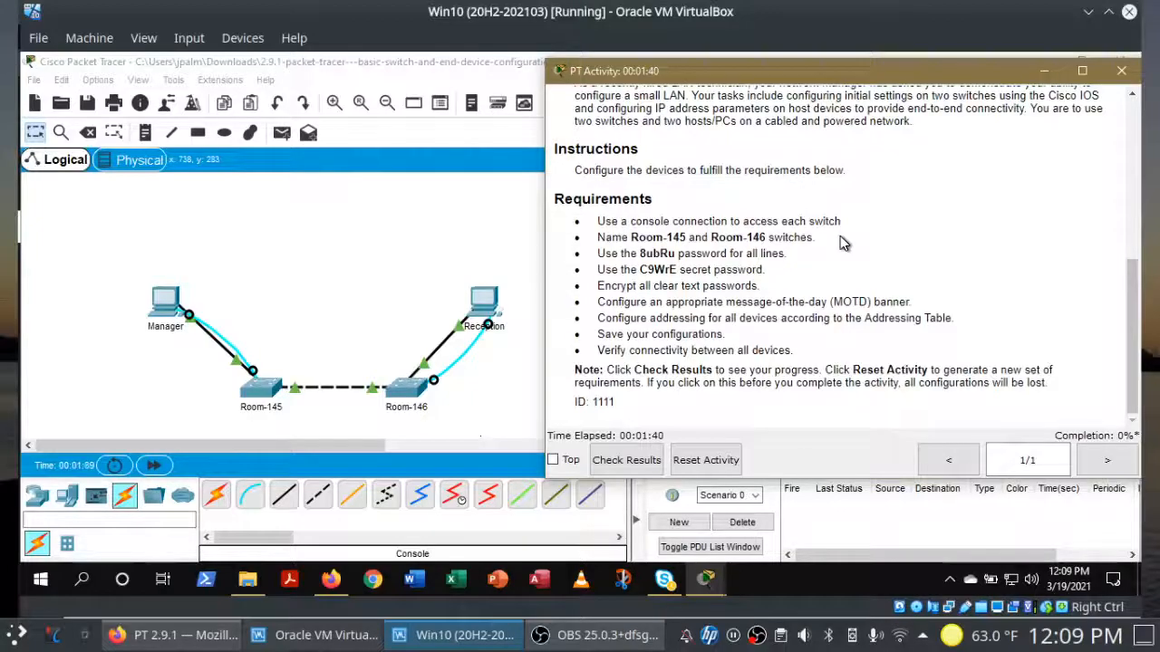
Step: Open the Manager and Reception PC windows and arrange them side by side
left_click(229, 242)
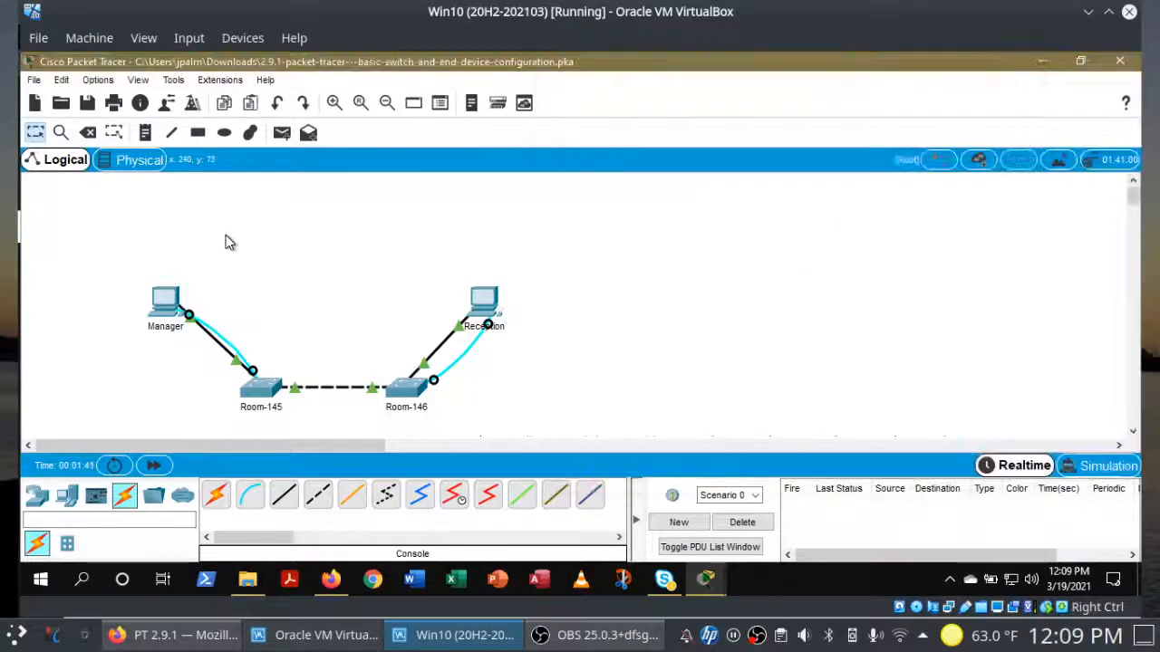
left_click(165, 300)
left_click_drag(517, 91, 199, 88)
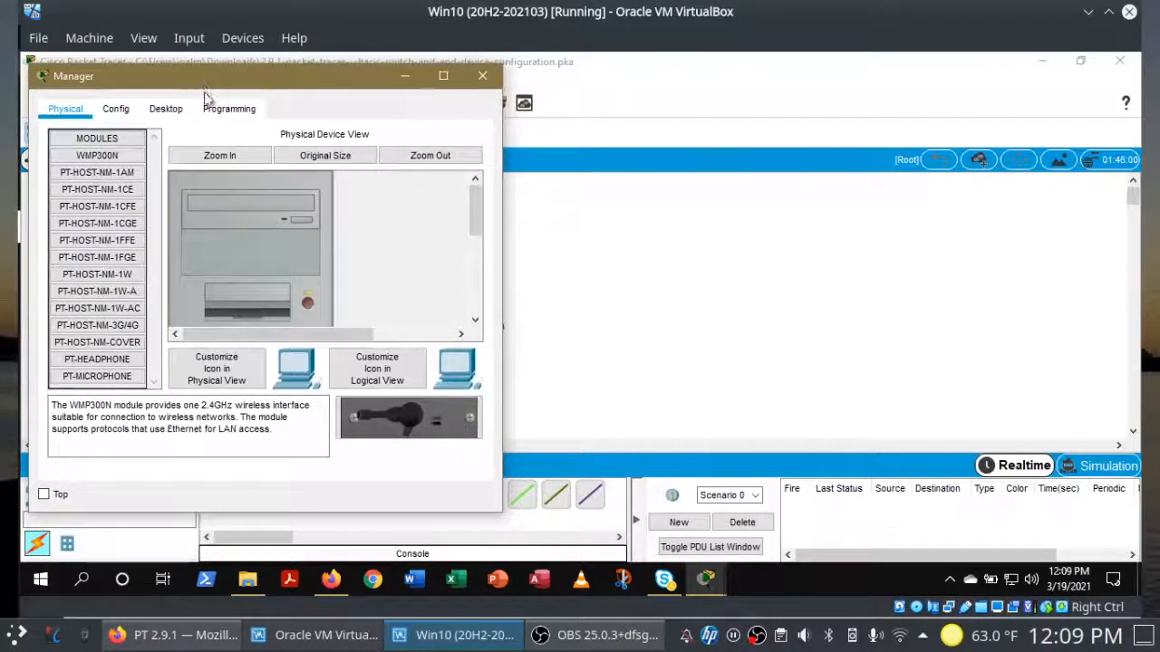
left_click(599, 255)
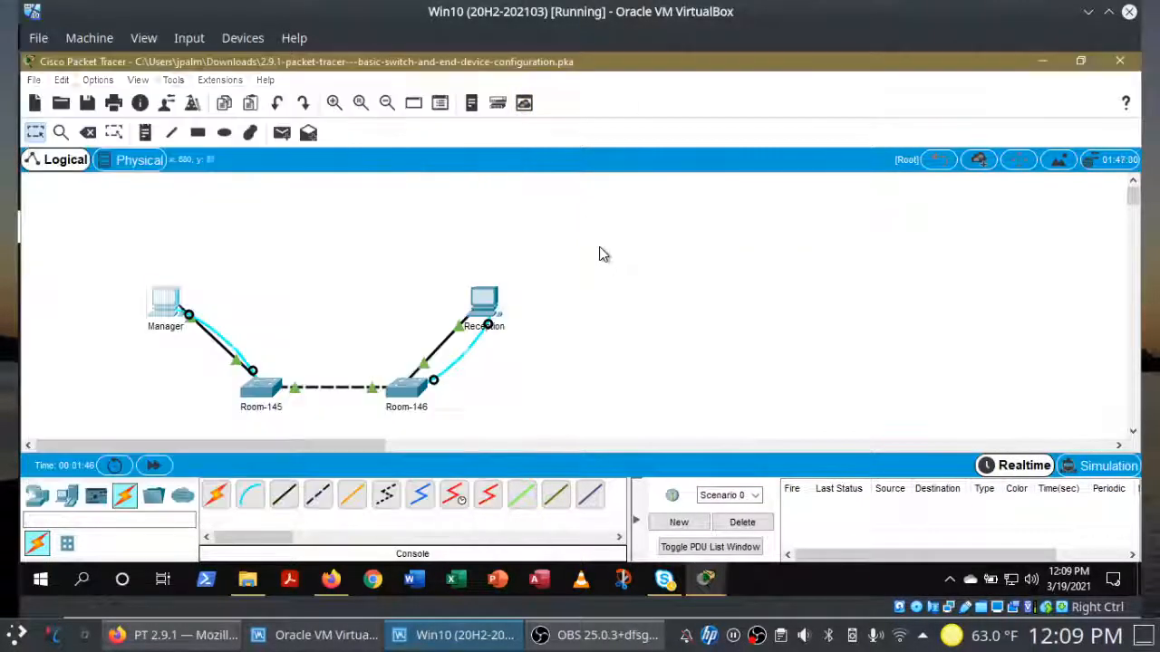
left_click(492, 303)
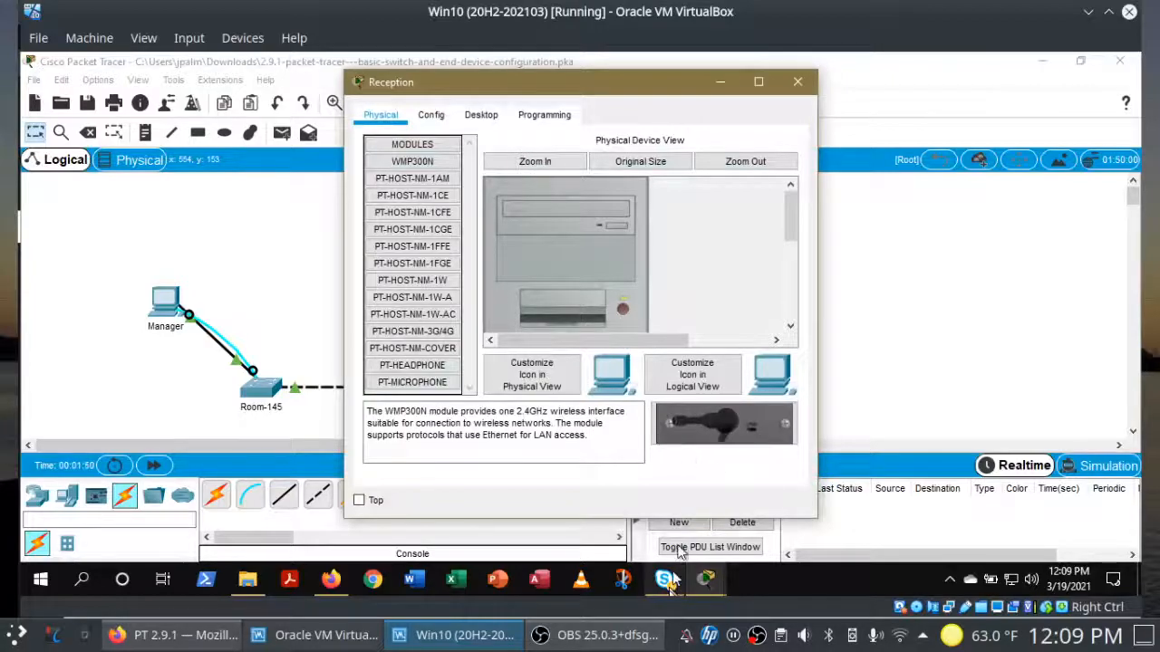
mouse_move(710, 581)
left_click(809, 517)
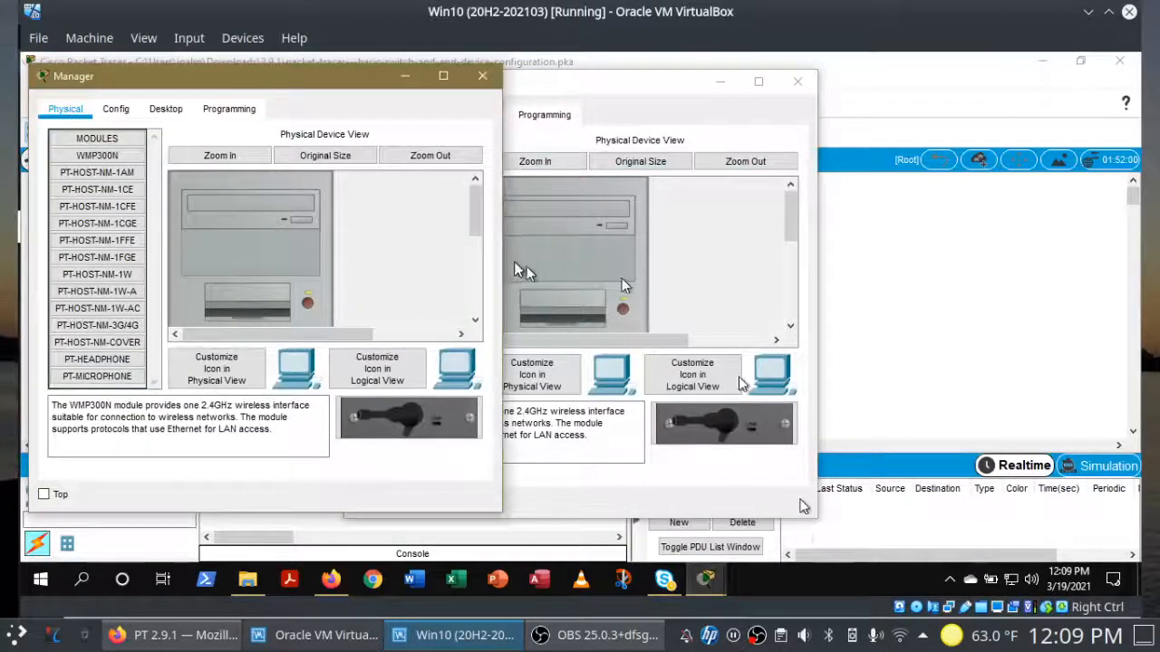
left_click_drag(603, 91, 761, 79)
left_click_drag(359, 77, 356, 66)
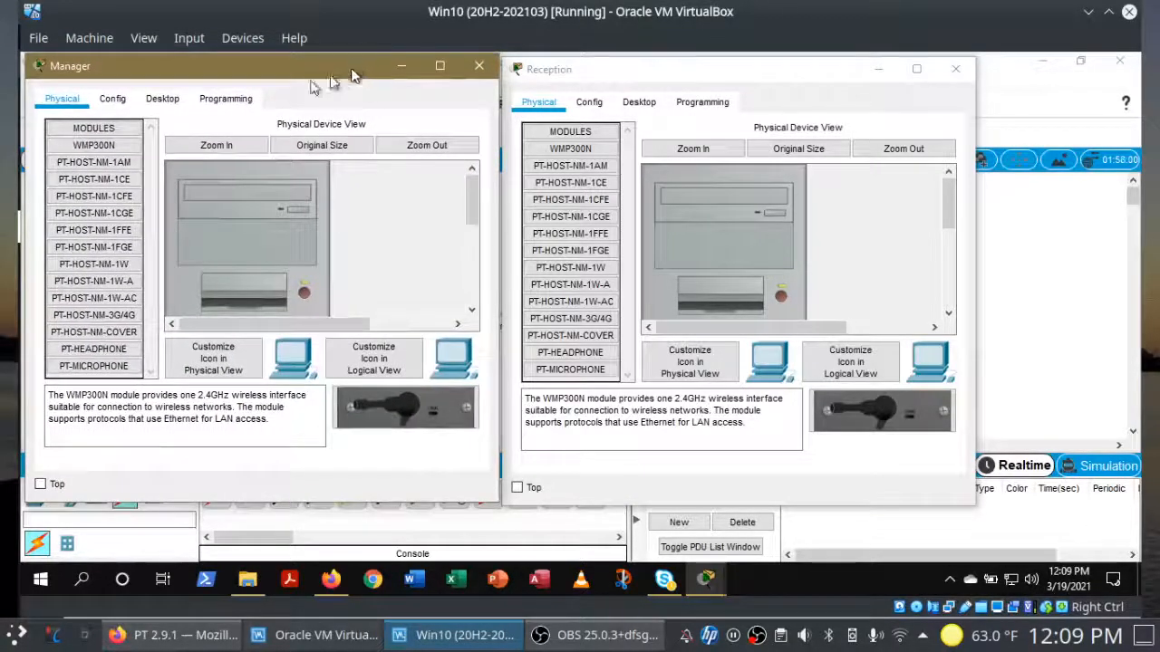
Step: Start Desktop > Terminal on both PCs with default settings and reach each switch's Switch> prompt
left_click(157, 100)
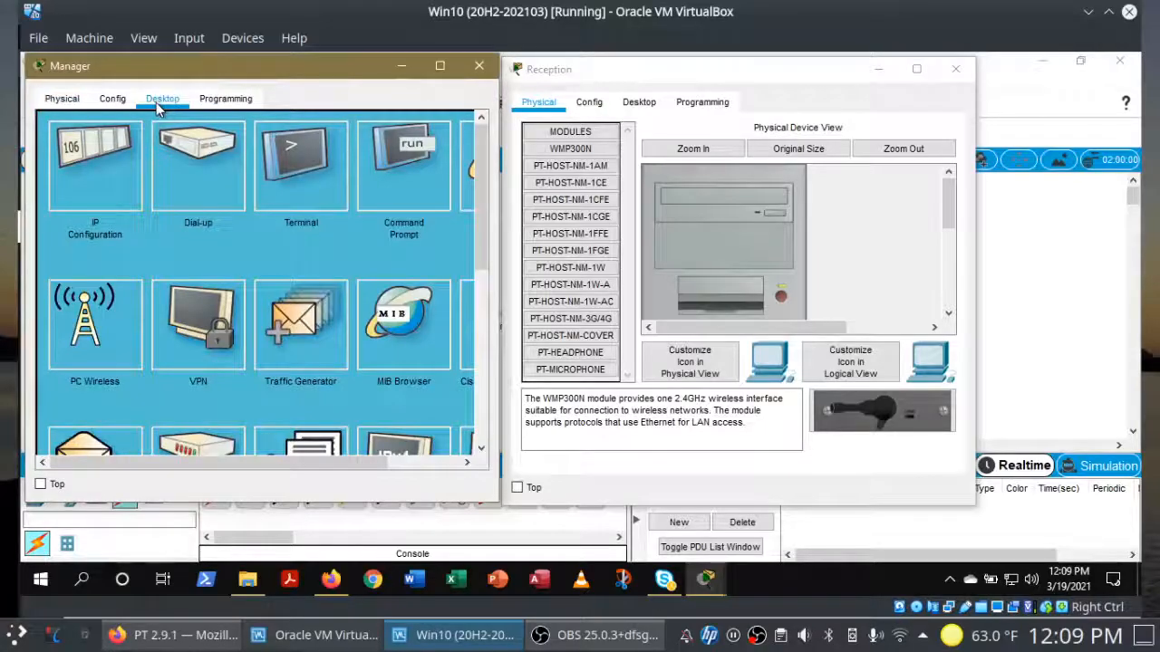
left_click(299, 176)
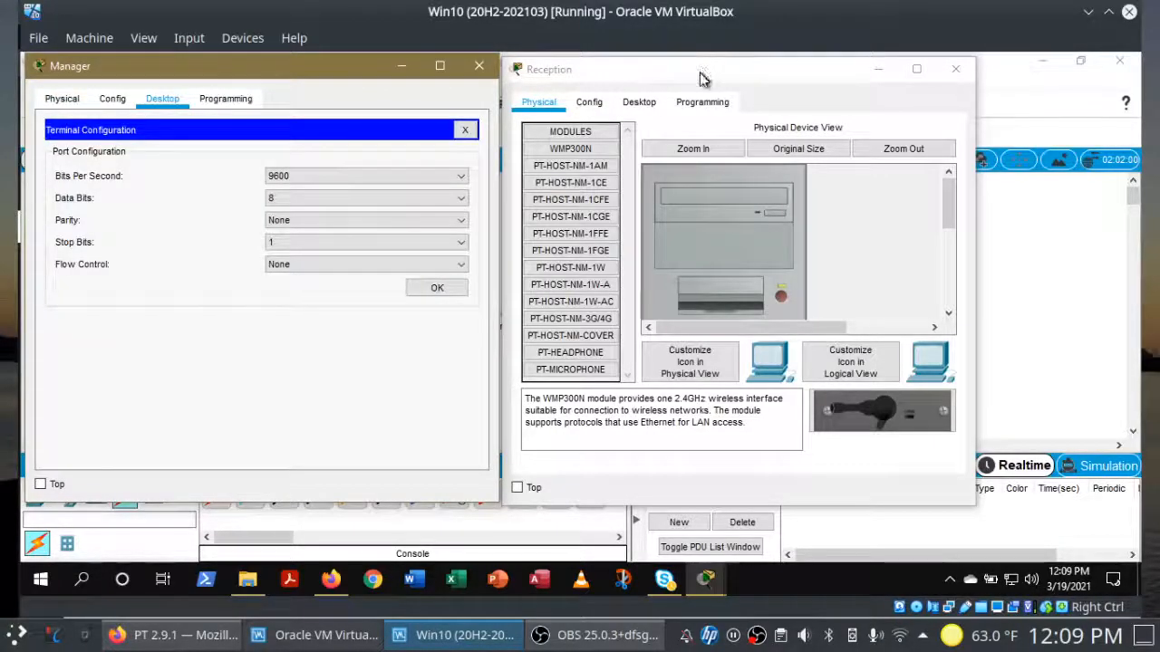
left_click(651, 99)
left_click(780, 193)
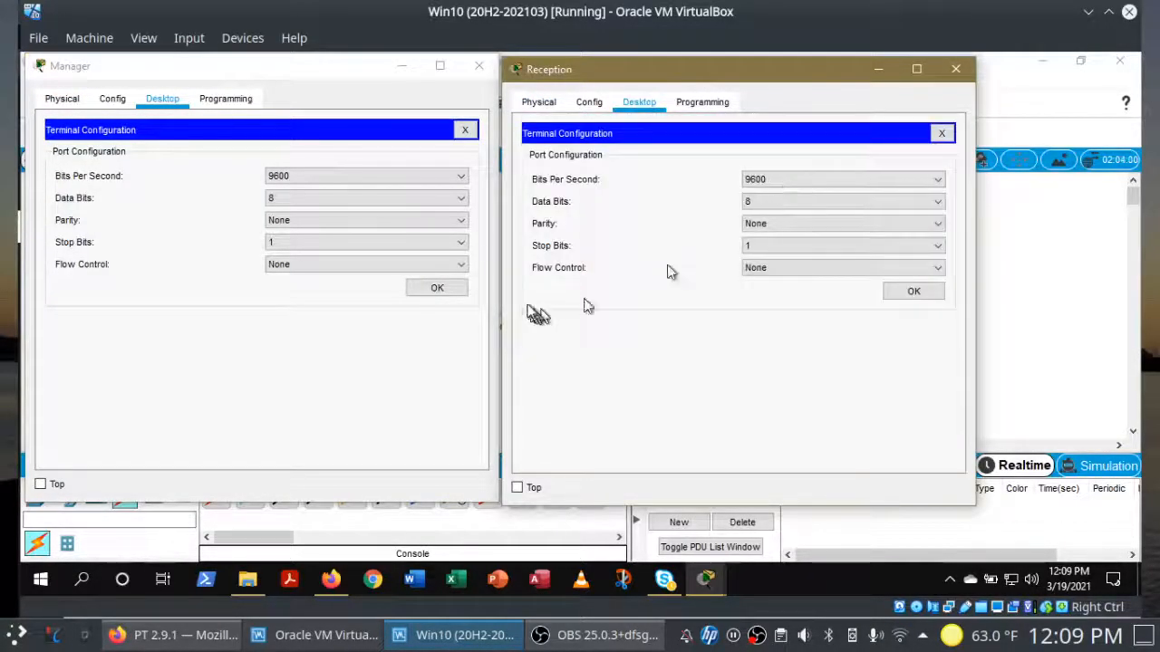
left_click(432, 288)
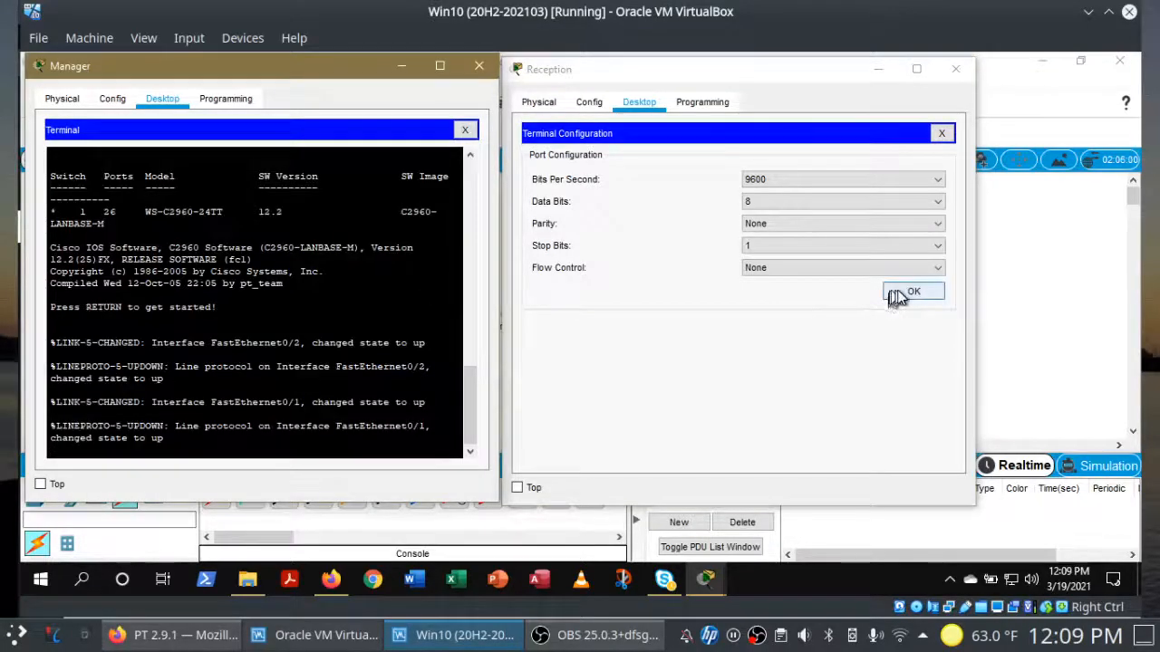
left_click(897, 292)
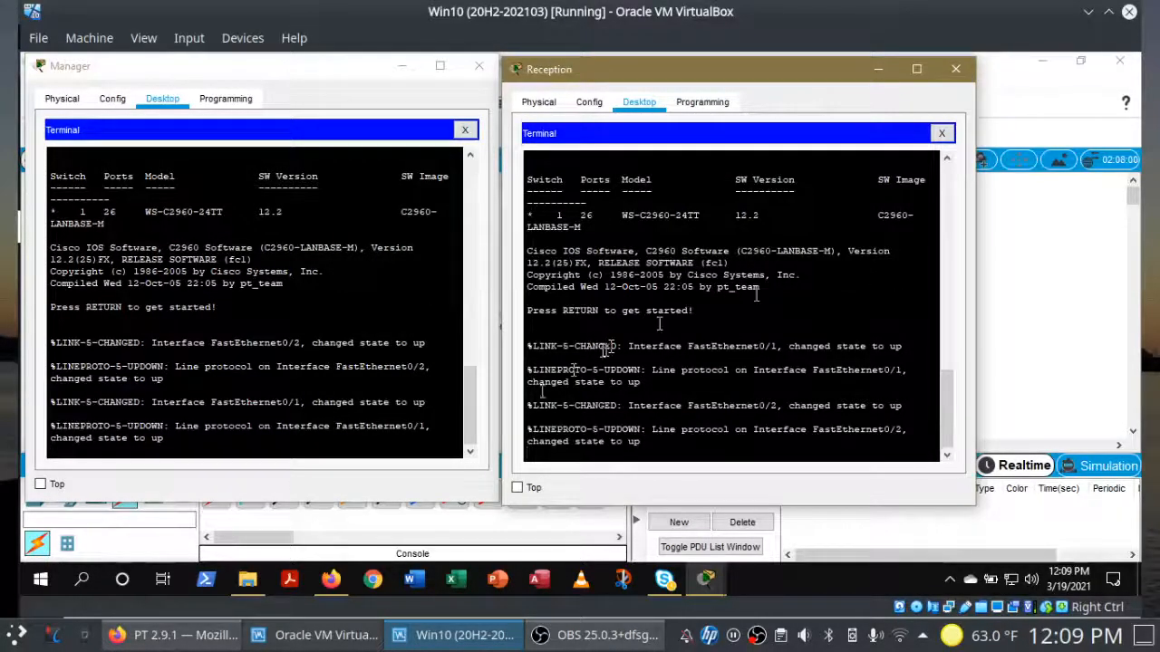
left_click(344, 408)
key("Return")
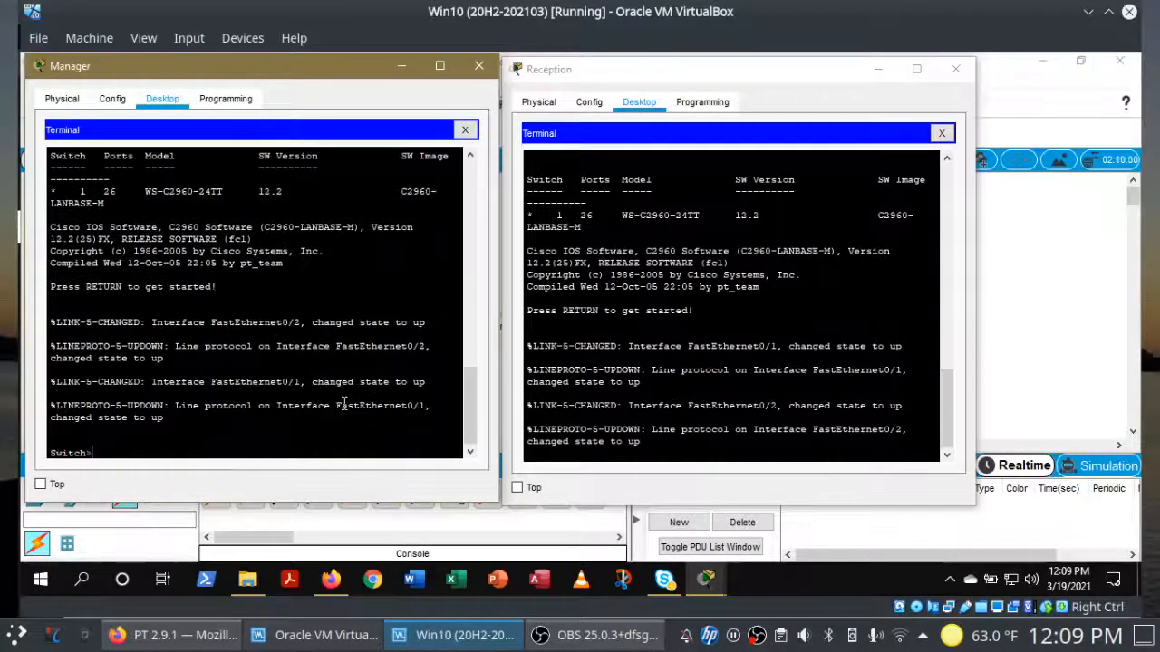
left_click(842, 399)
key("Return")
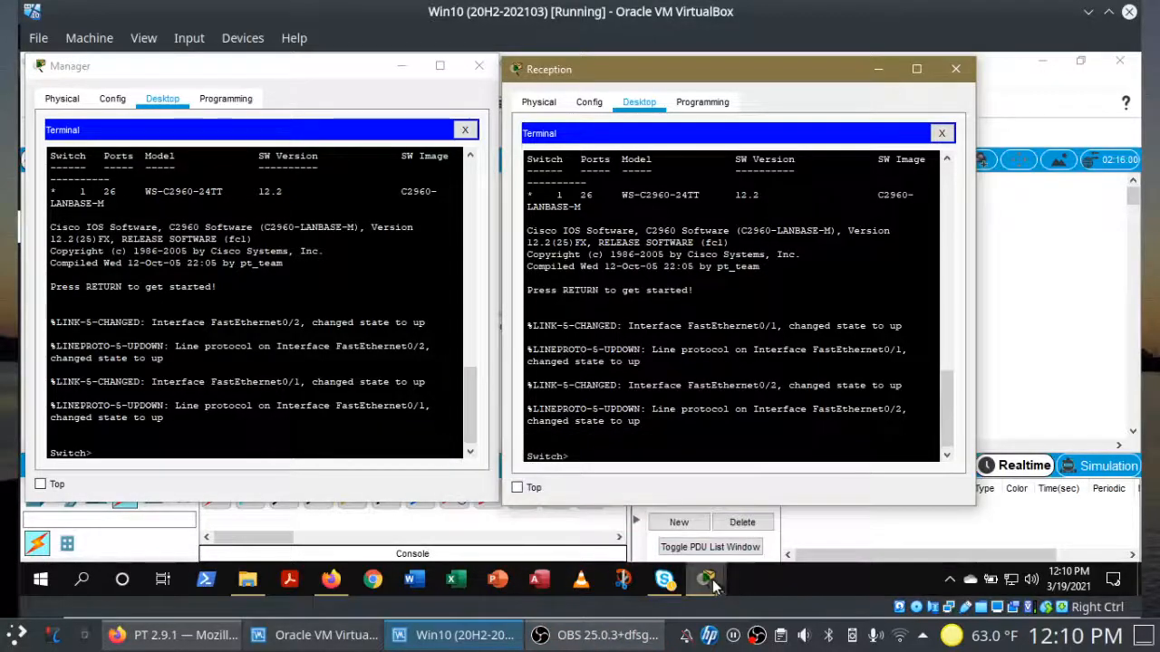
Step: Show the PT Activity instructions beside the consoles, then refocus the Manager terminal
mouse_move(712, 585)
left_click(510, 487)
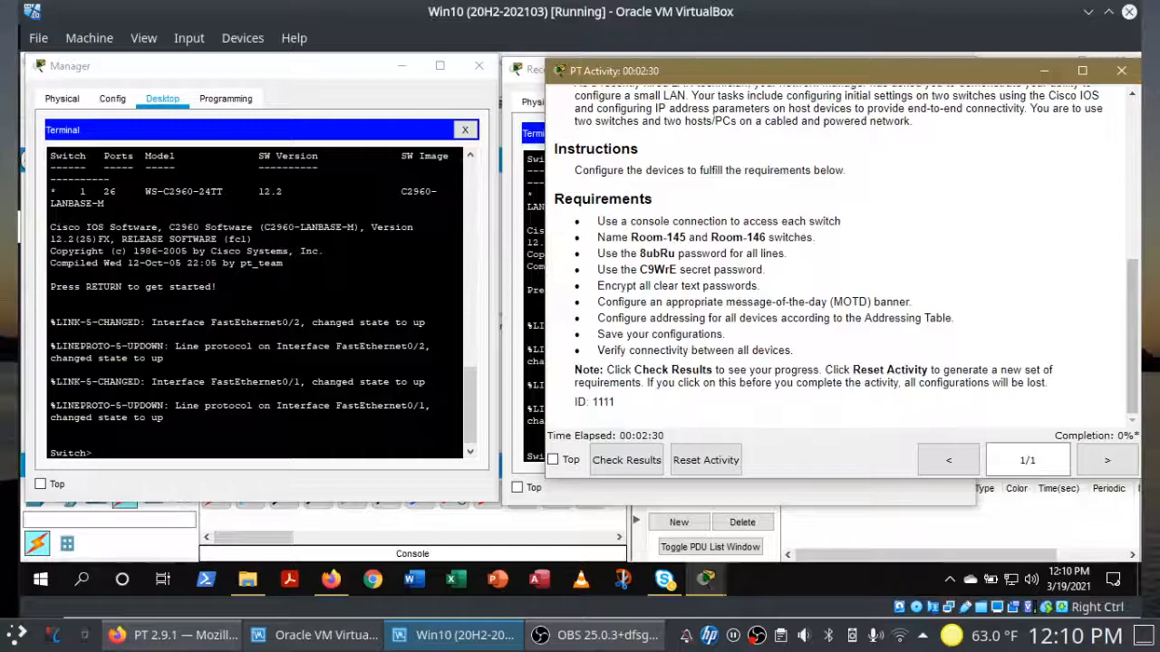
left_click(368, 322)
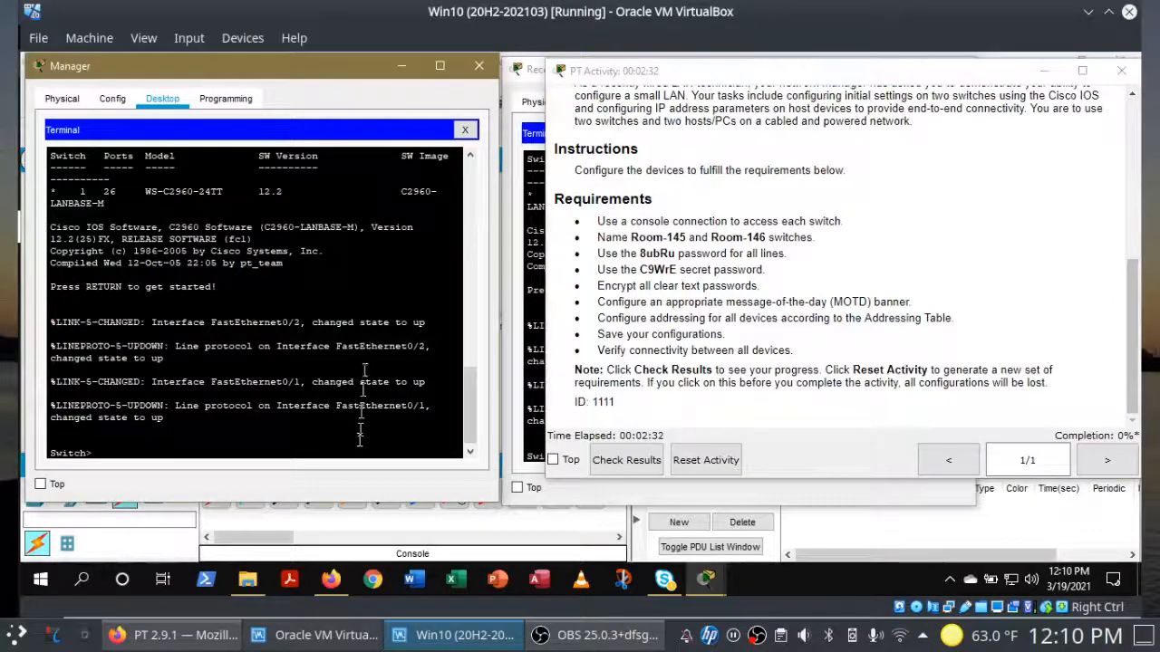
Step: On the Manager console, enter enable and conf t to reach Switch(config)#
type("enable")
key("Return")
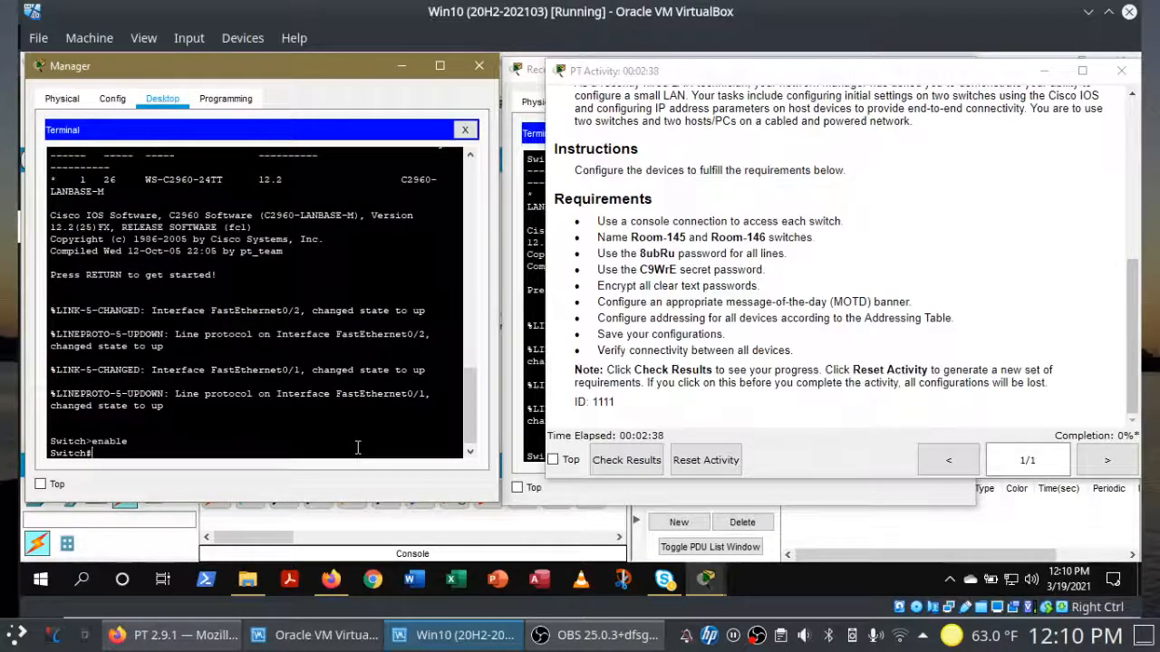
type("configure")
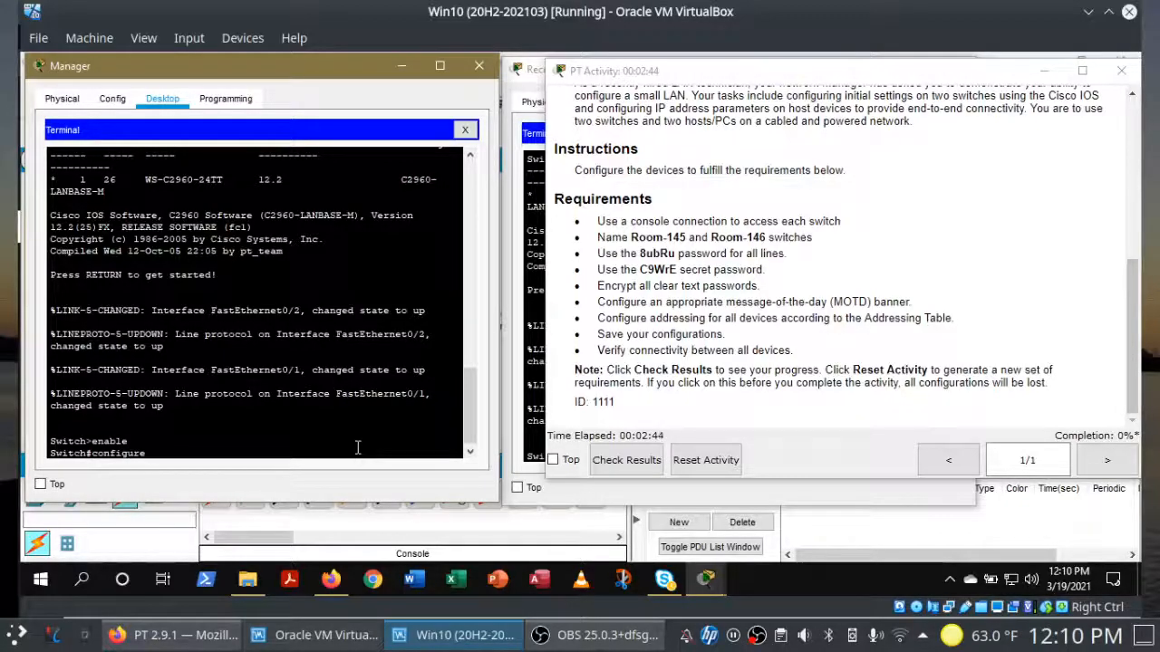
type("terminal")
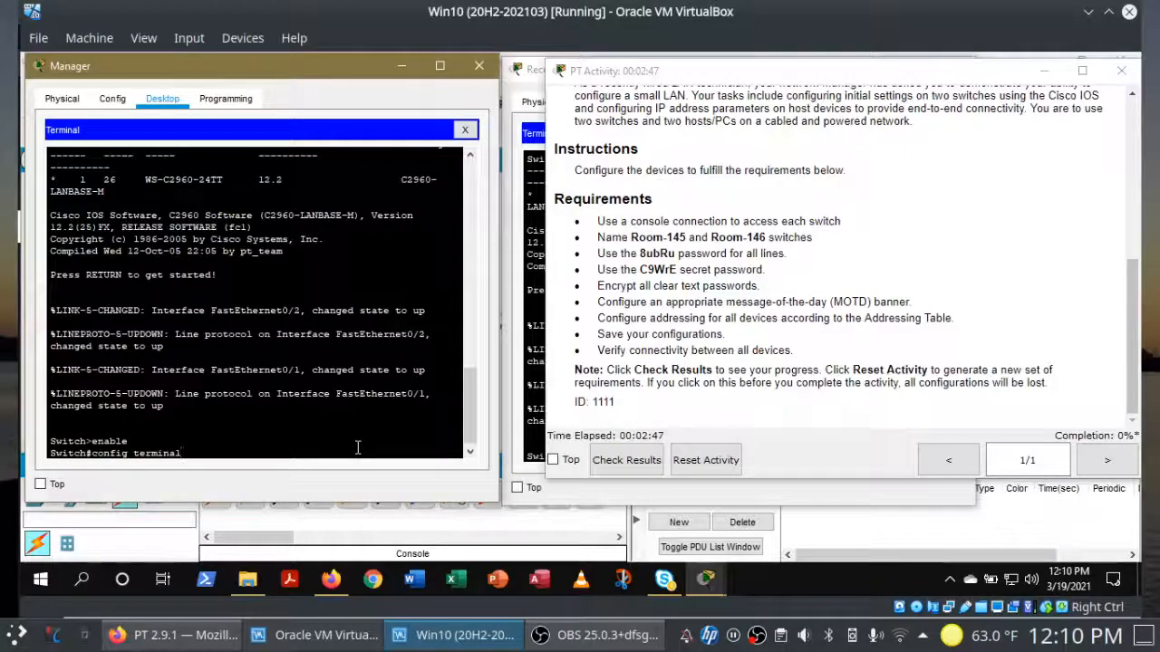
key("Return")
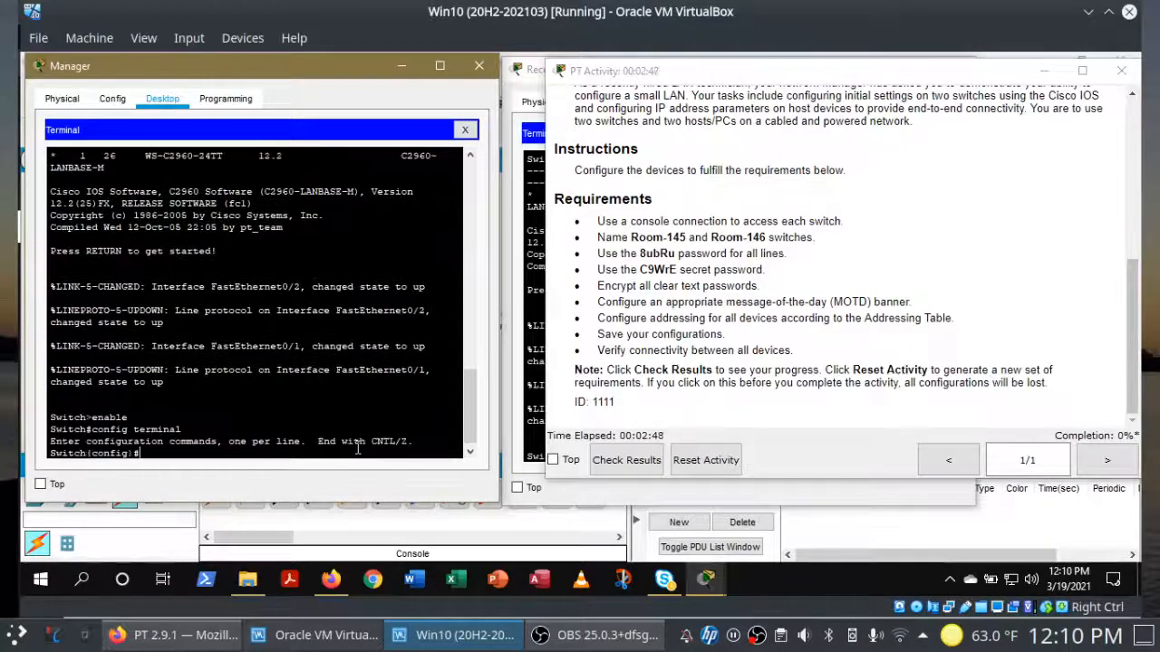
Step: On the Reception console, enter enable and config terminal to reach Switch(config)#
left_click(538, 334)
left_click(532, 339)
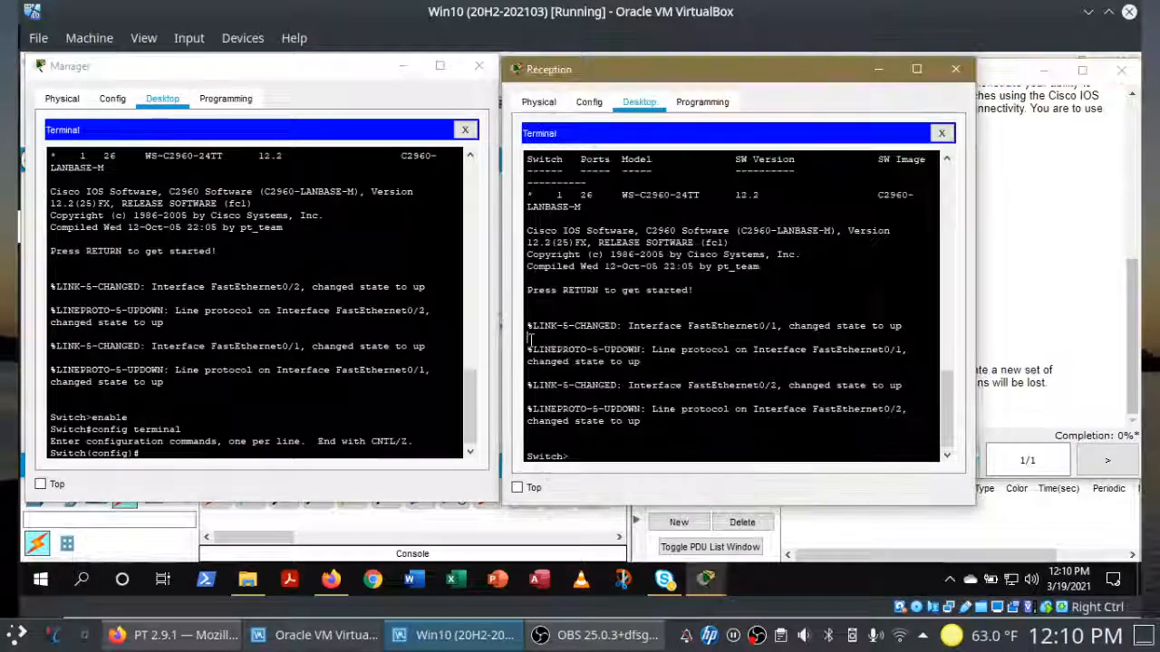
type("enable")
key("Return")
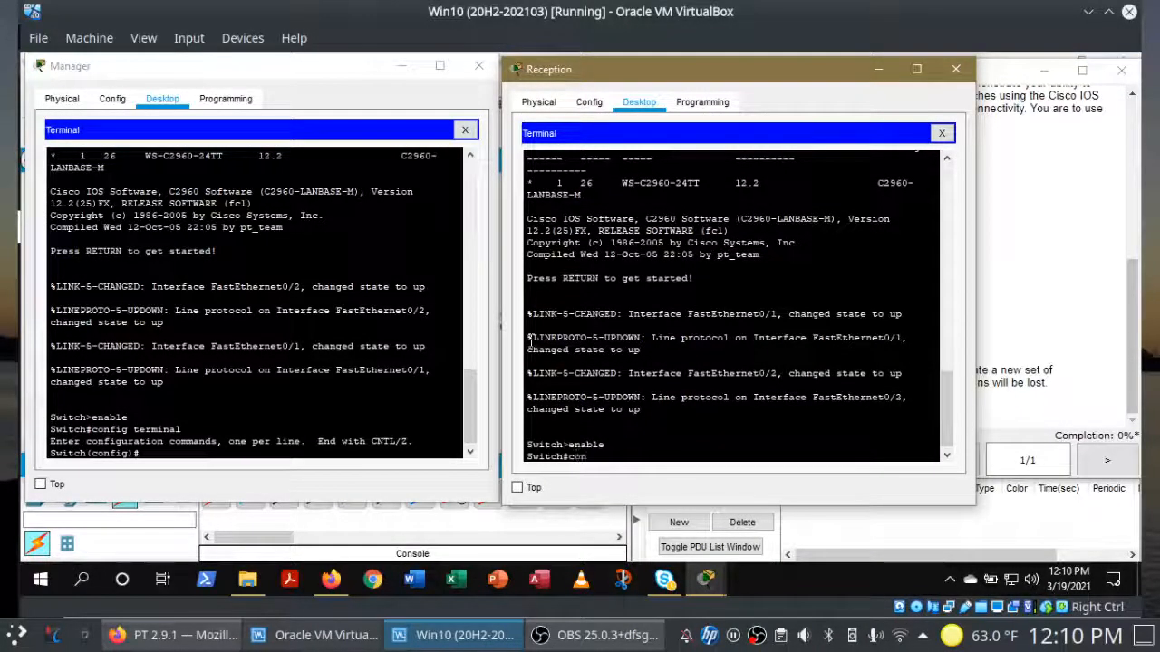
type("config terminal")
key("Return")
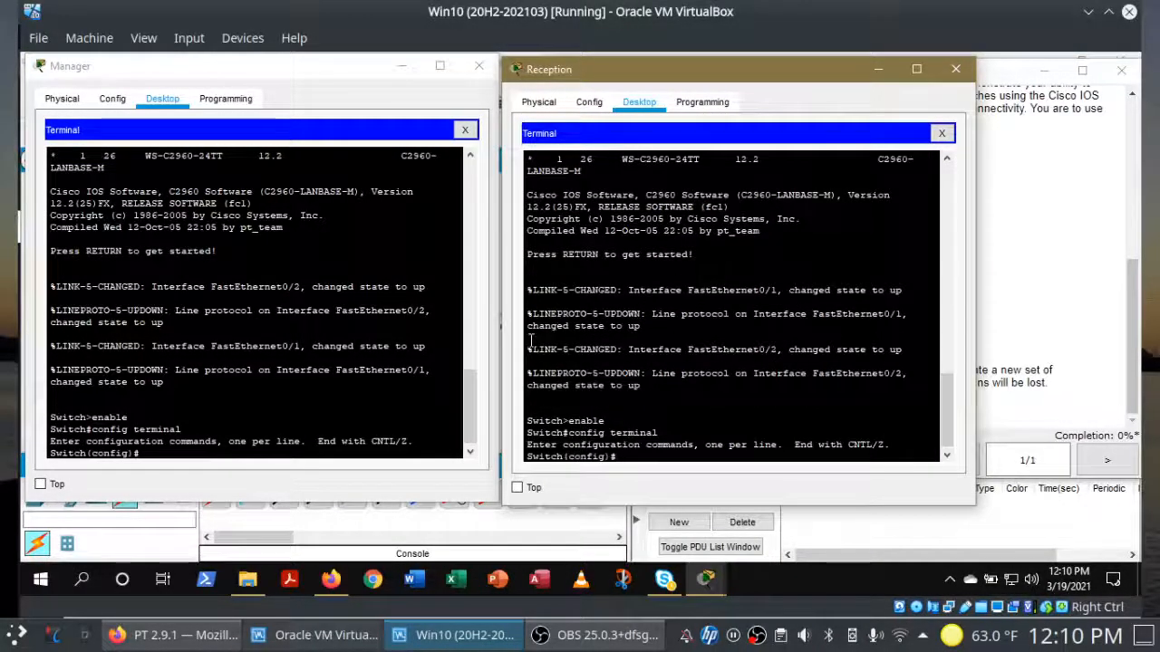
left_click(229, 450)
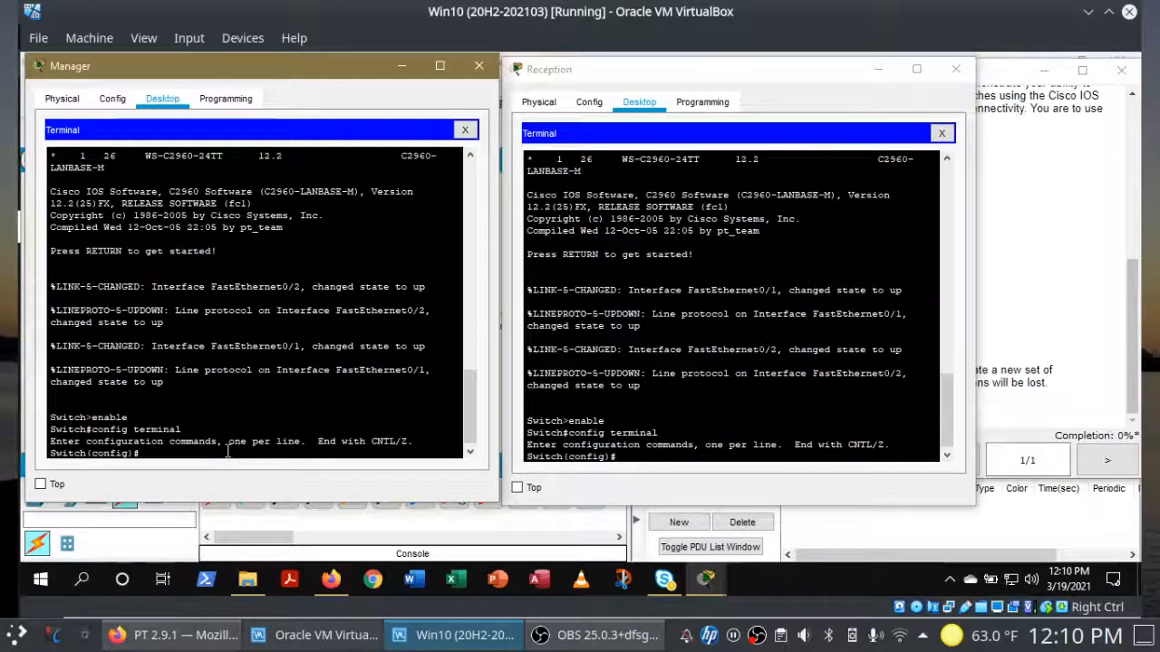
Step: Set hostname Room-145 on the Manager-side switch, checking the required name in the instructions
type("hostname Room-")
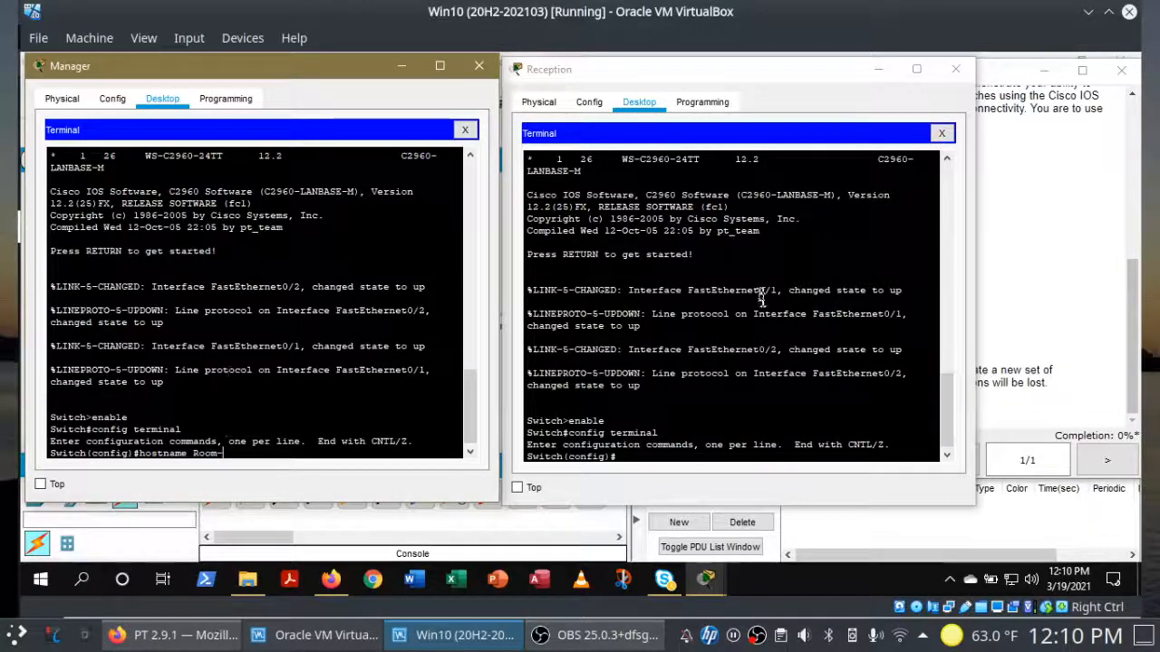
left_click(1044, 292)
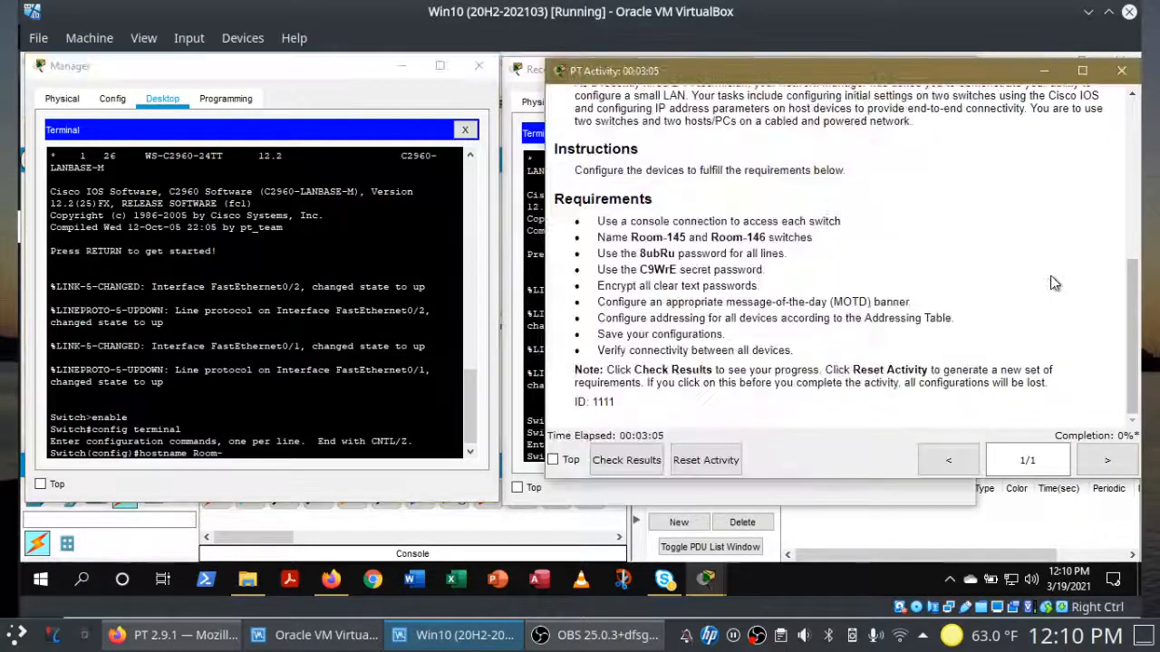
left_click(328, 432)
type("e Room-1")
key("Return")
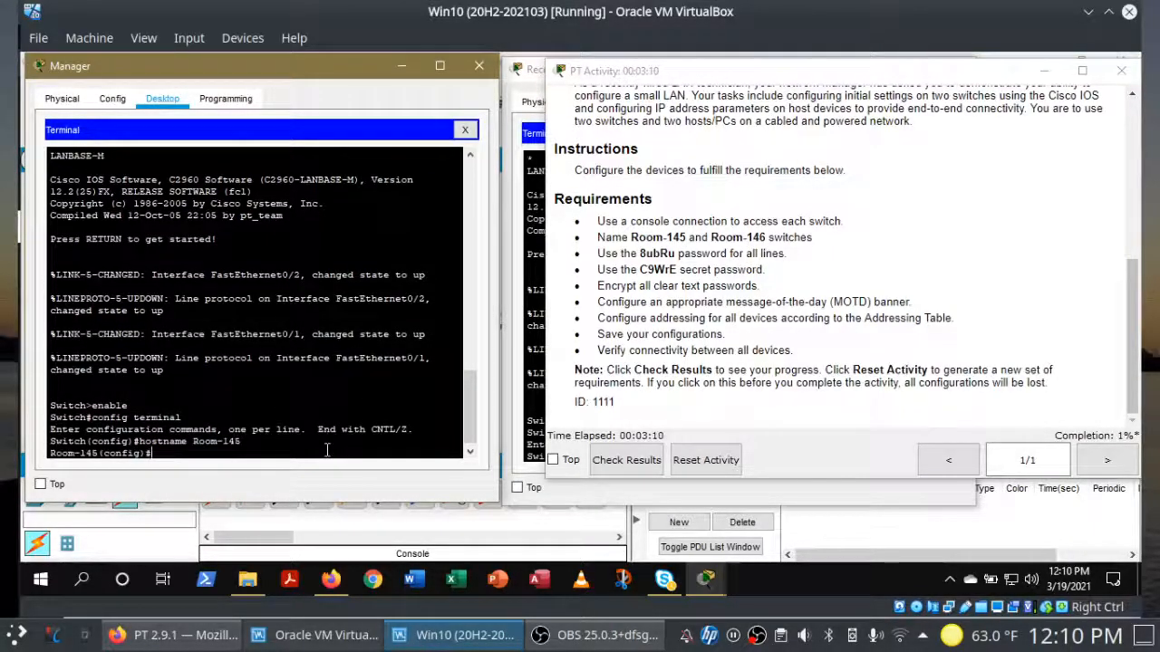
Step: Set hostname Room-146 on the Reception-side switch
left_click(525, 418)
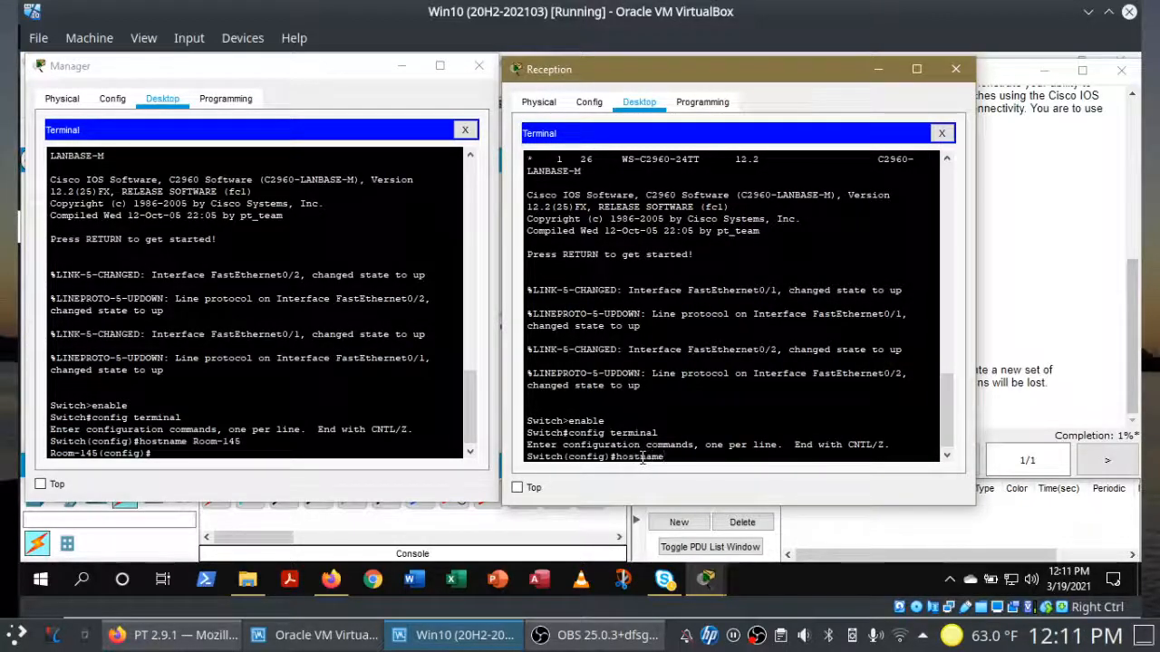
type("46")
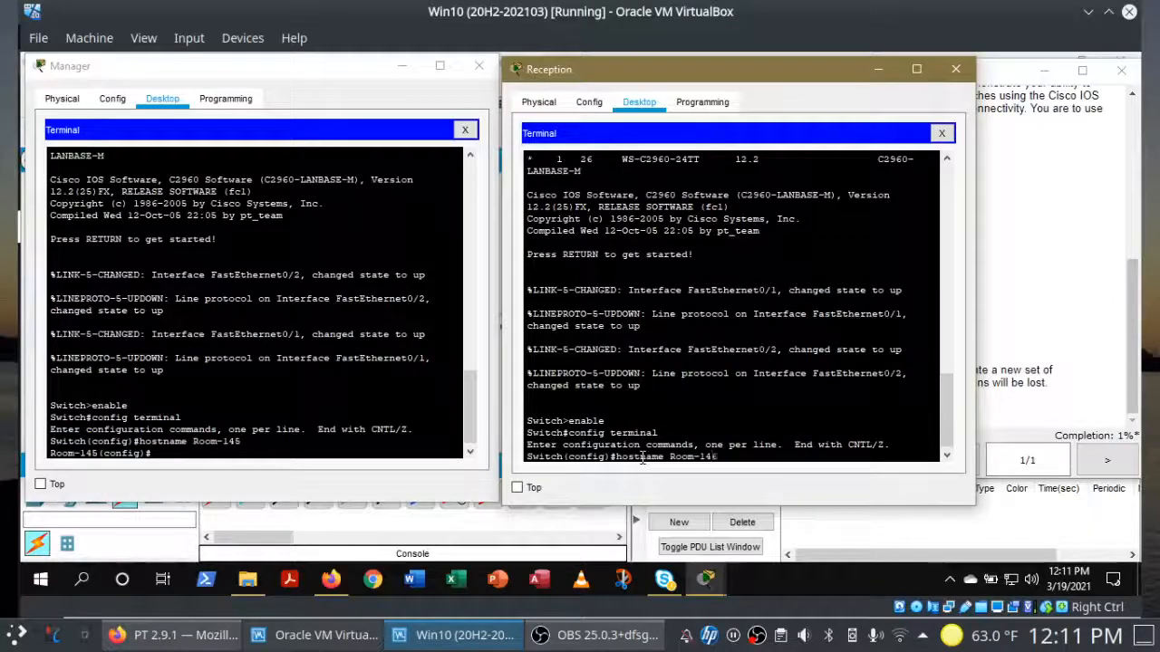
key("Return")
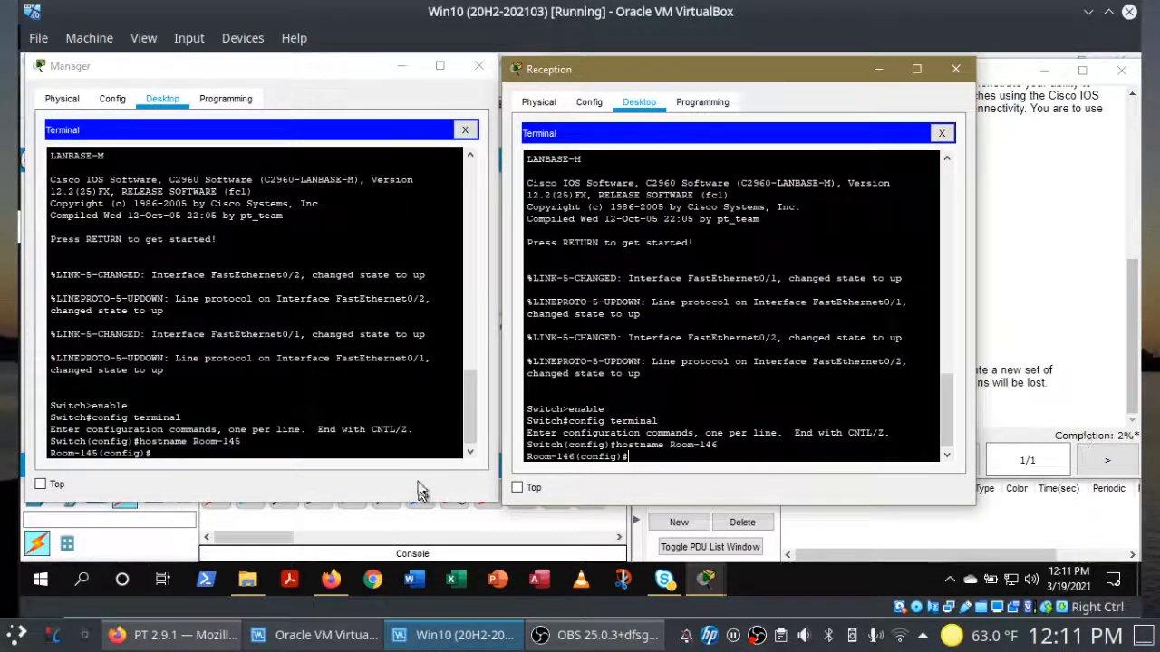
left_click(301, 451)
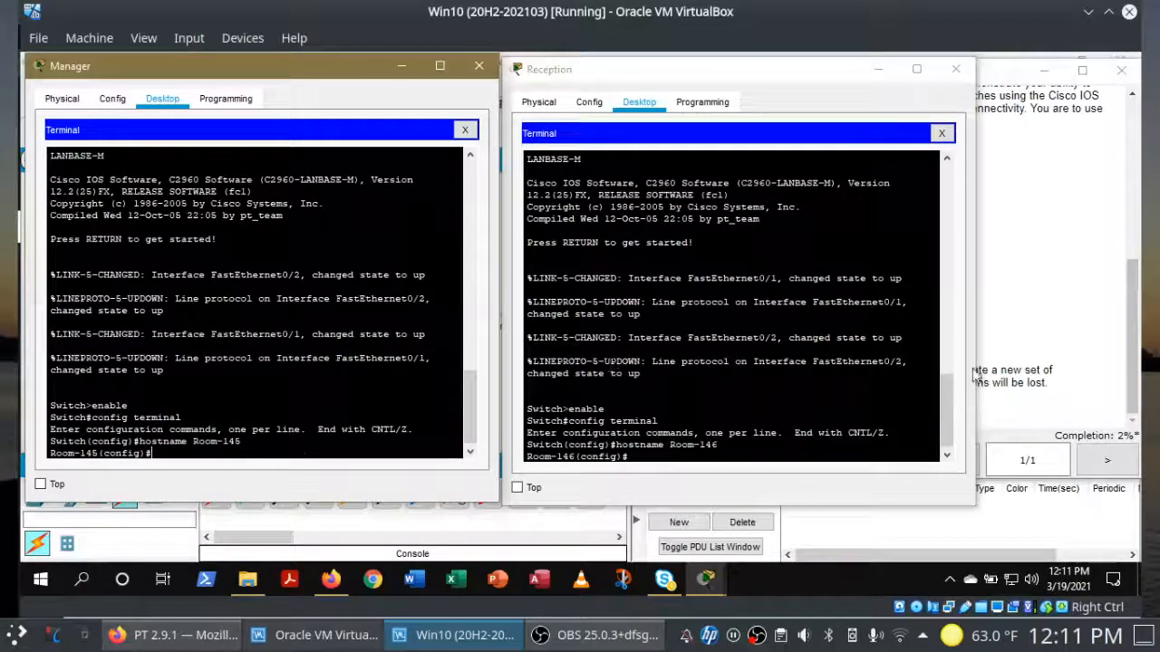
Step: Look up the required line password in the instructions and check the activity results
left_click(1038, 306)
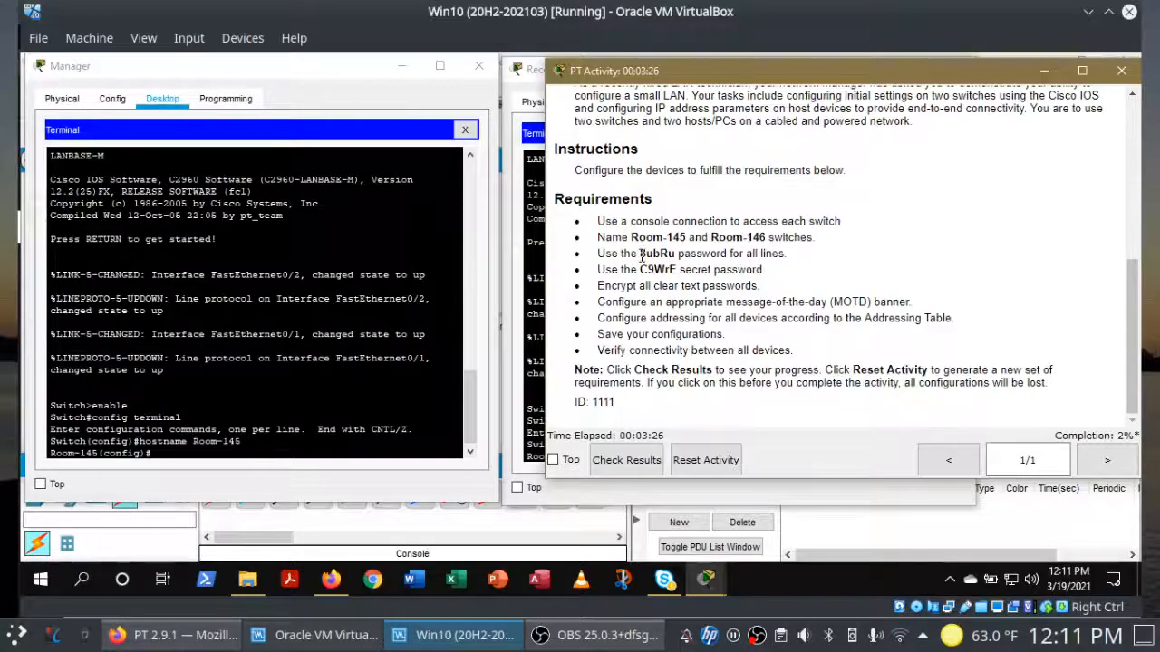
left_click_drag(640, 254, 667, 257)
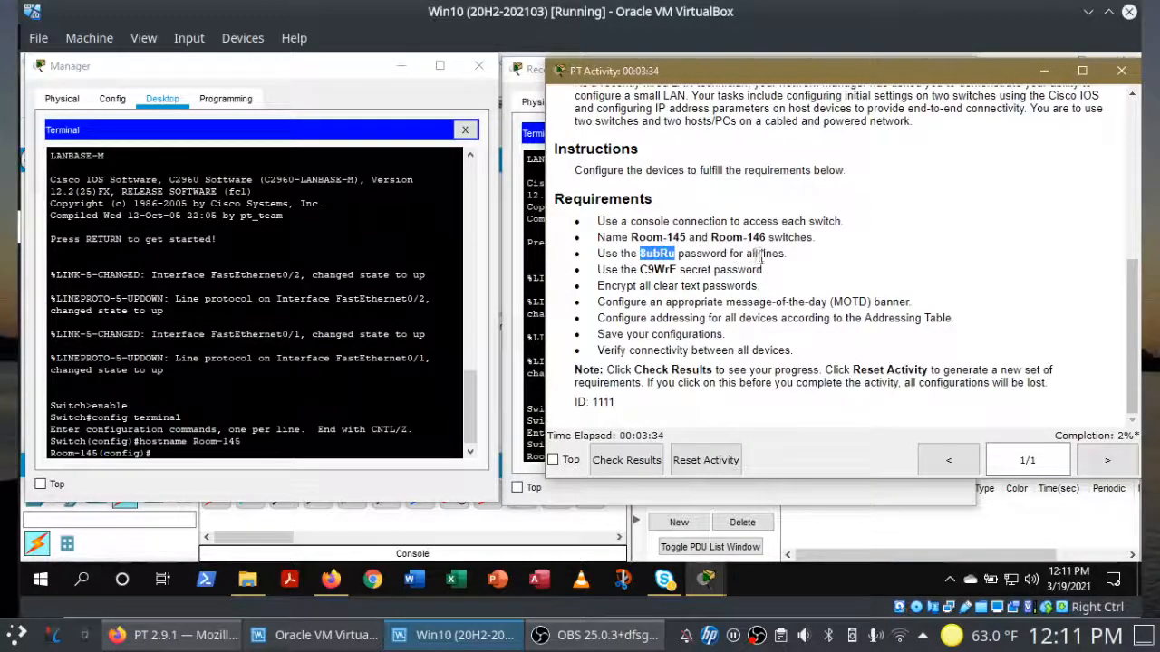
left_click(637, 462)
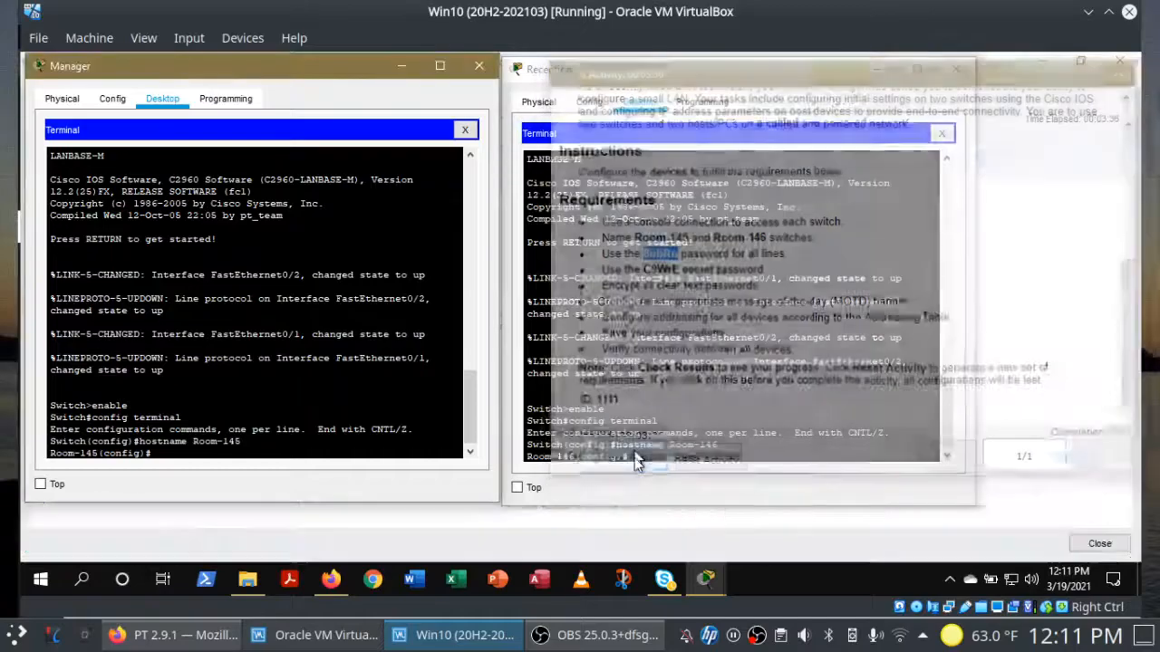
Step: Review the graded assessment items for the 2/90 score, then close the Activity Results
left_click(1030, 259)
left_click(163, 174)
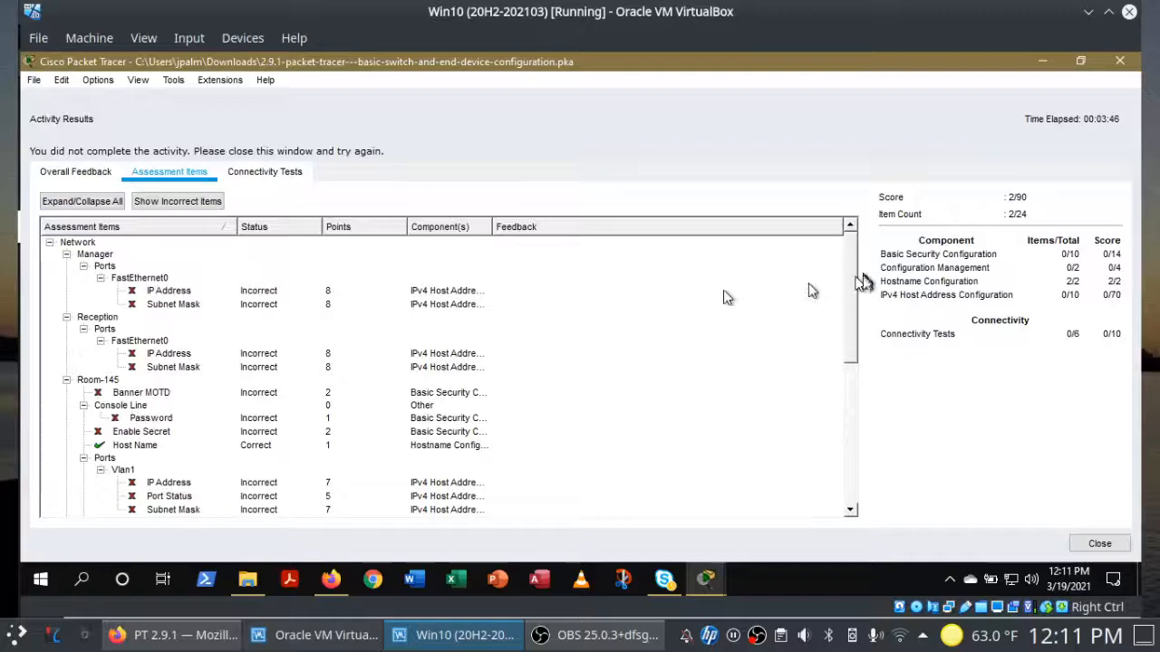
left_click_drag(854, 298, 845, 356)
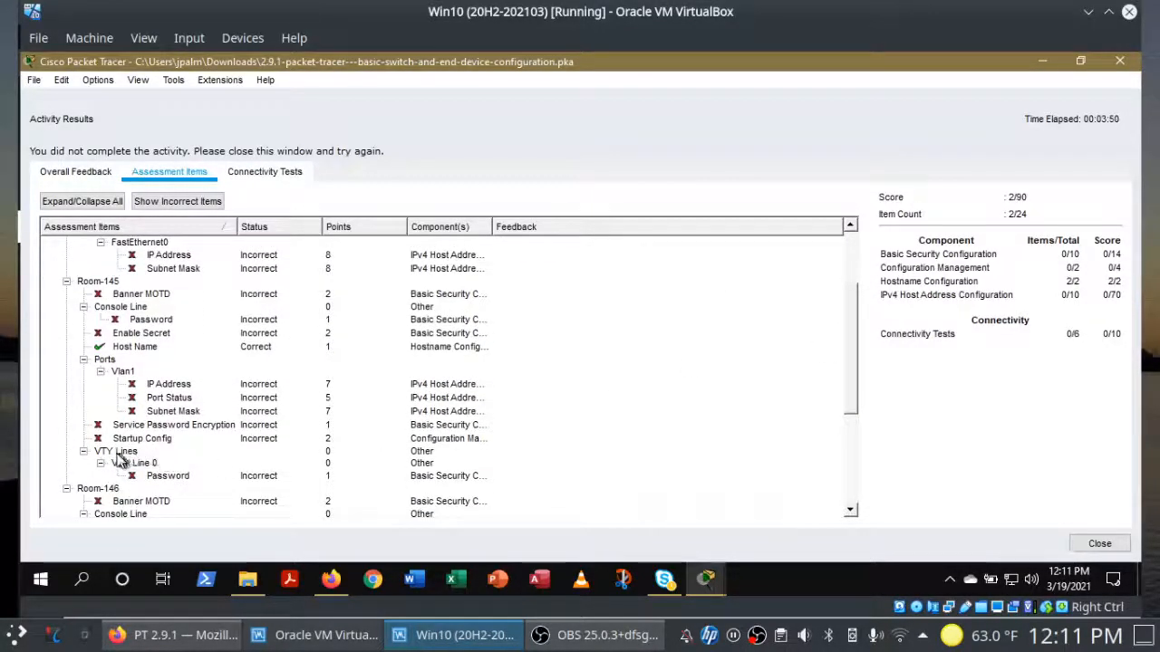
left_click(855, 254)
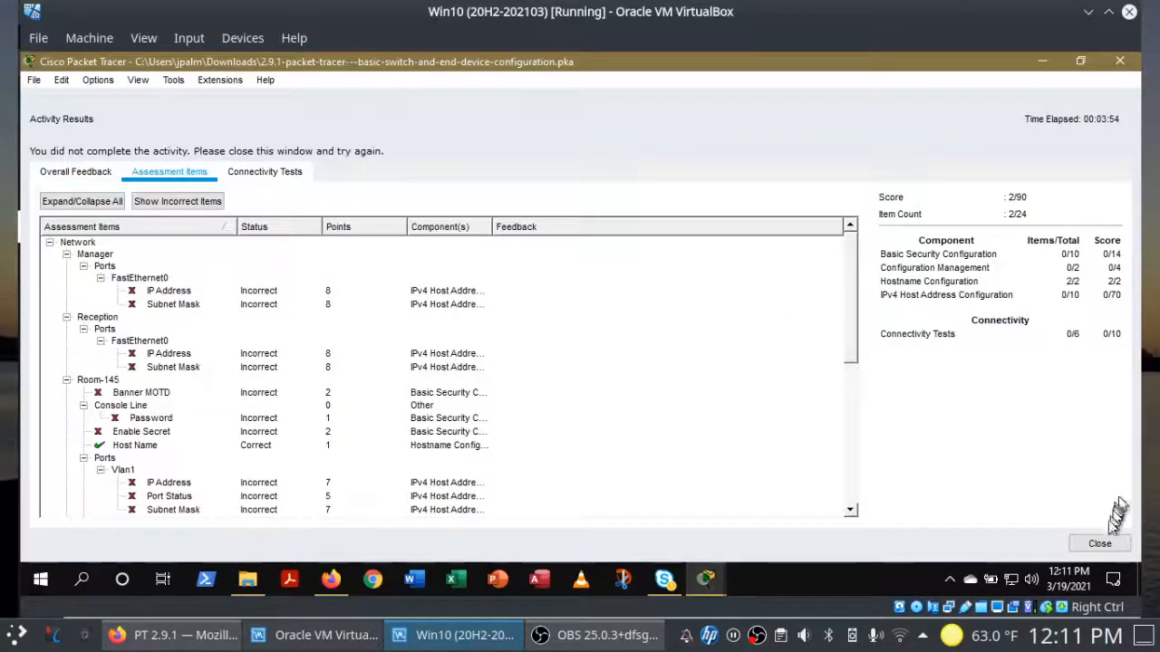
left_click(1099, 544)
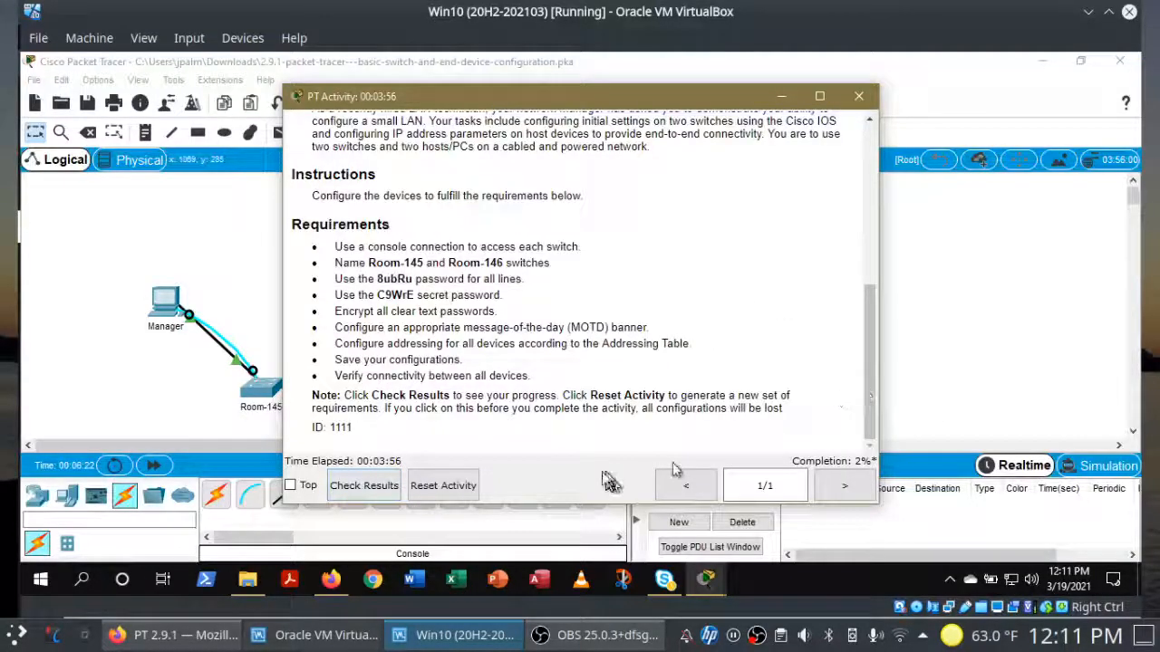
Step: Bring up both switch terminals and enter line console 0 on Room-145
mouse_move(703, 580)
left_click(675, 512)
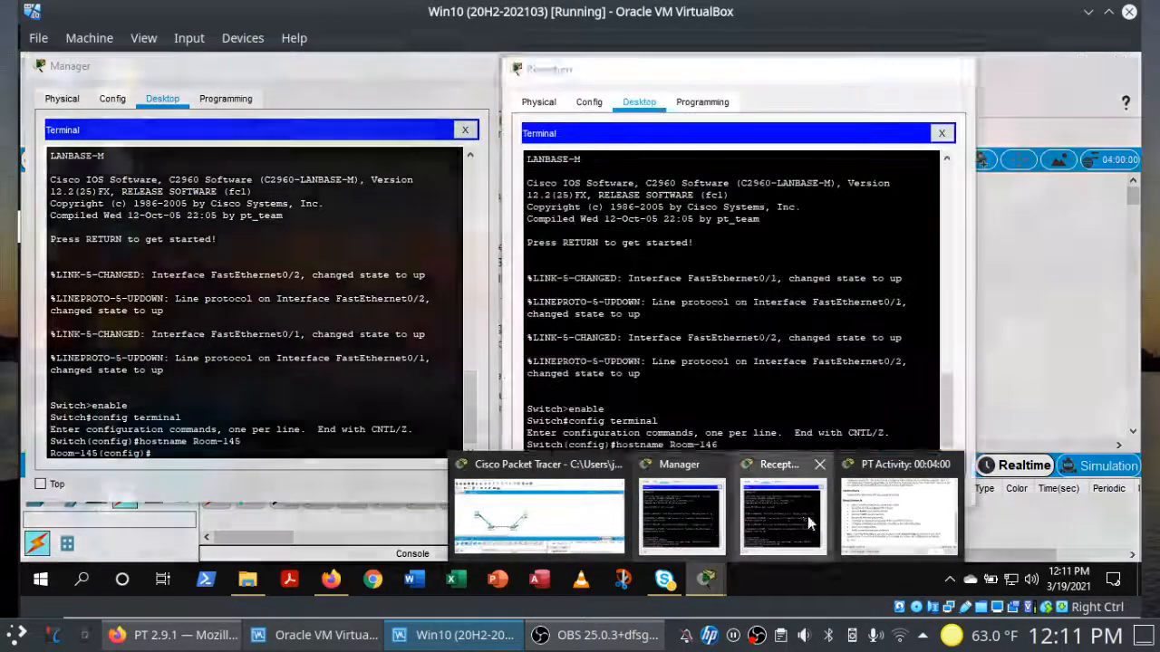
left_click(807, 515)
left_click(295, 456)
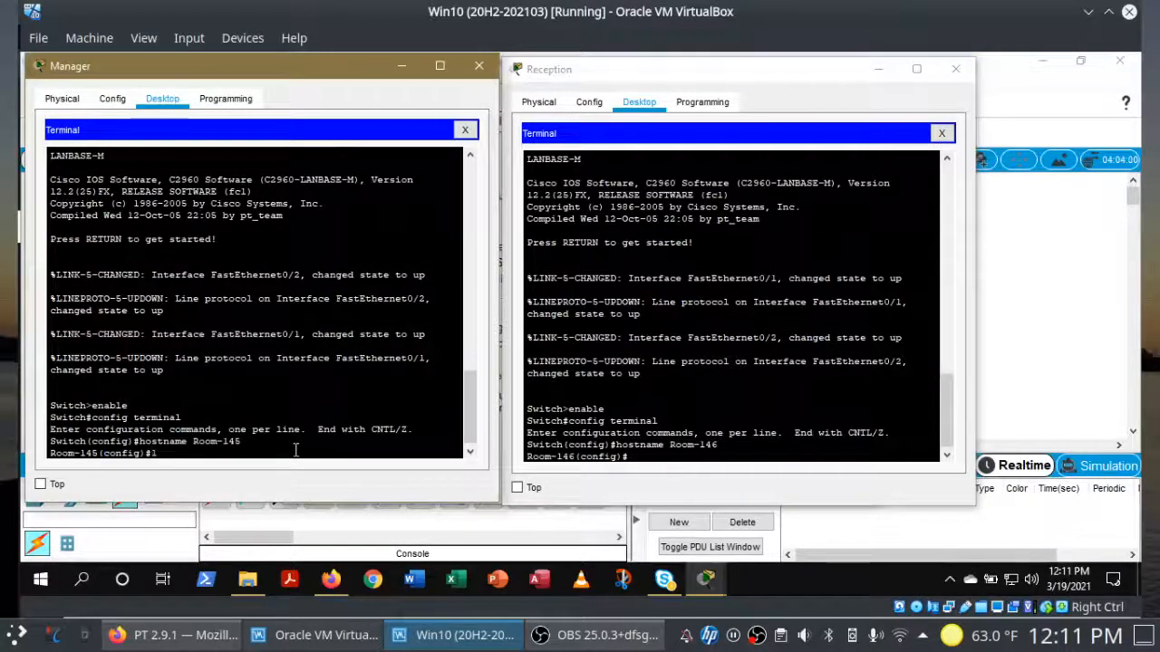
type("line console 0")
key("Return")
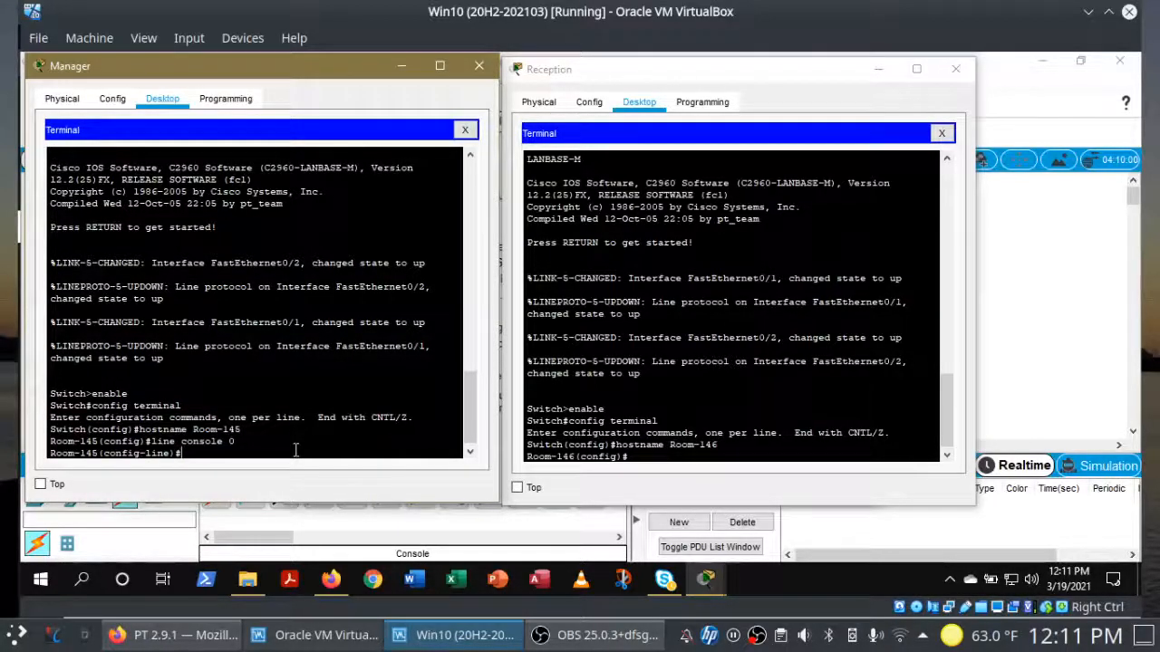
Step: Paste the activity's line password as Room-145's console password, enable login, then exit
type("password")
right_click(315, 449)
left_click(335, 480)
key("Return")
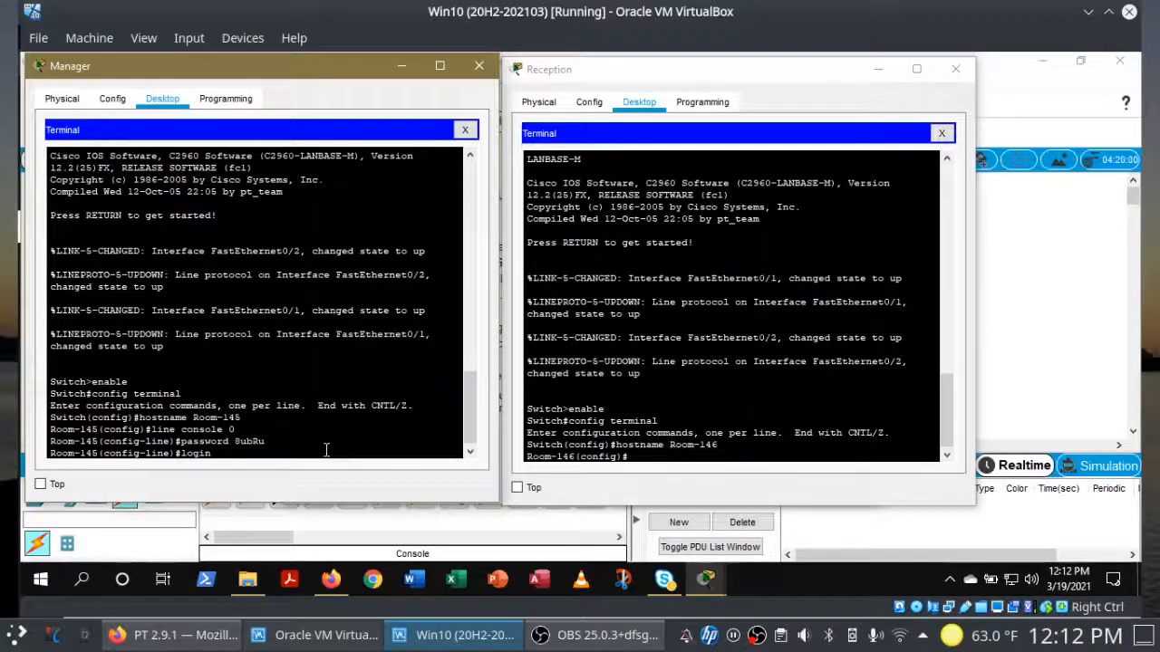
key("Return")
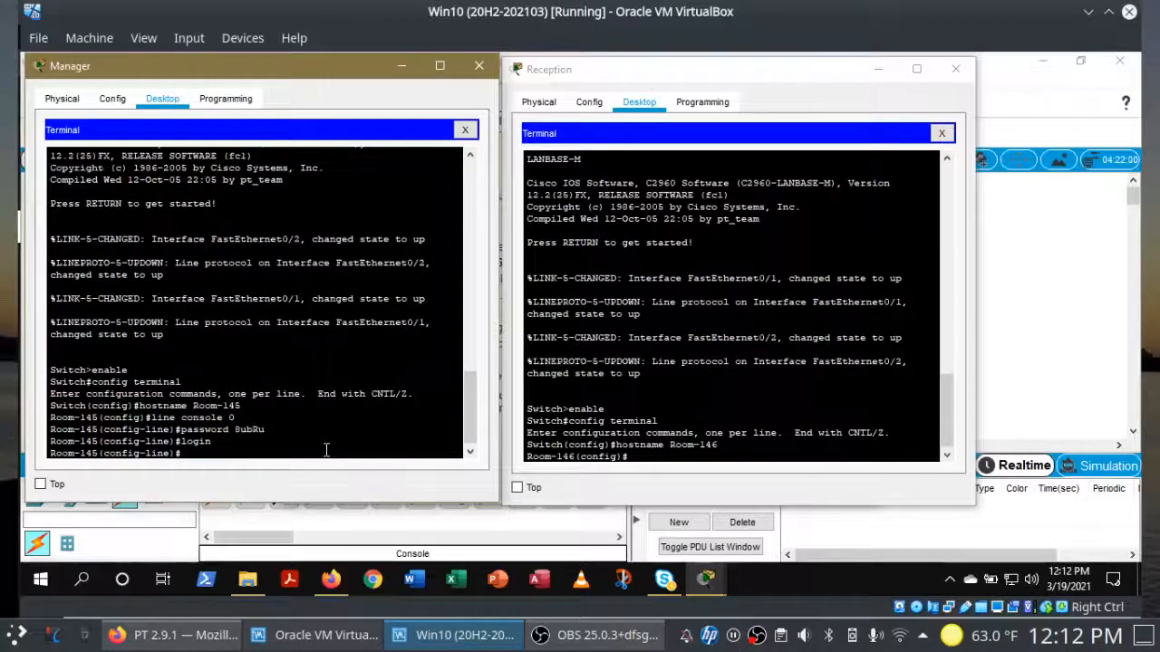
type("exit")
key("Return")
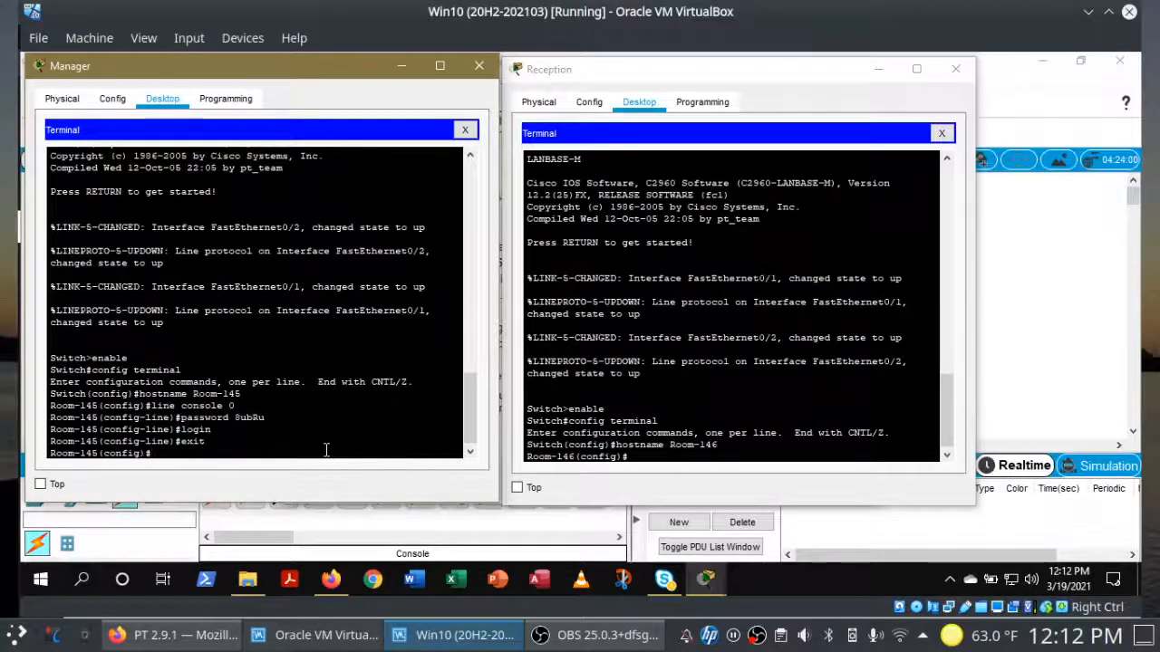
Step: On Room-146 run line console 0, paste the line password, then login and exit
left_click(659, 457)
type("line console 0")
key("Return")
type("password")
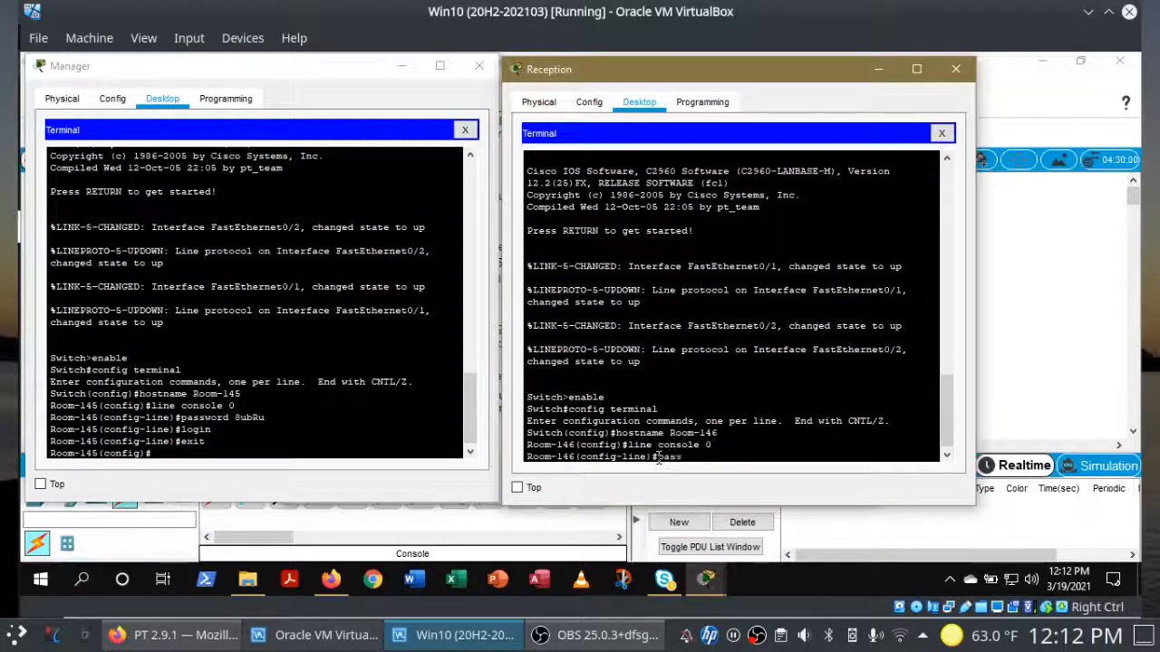
right_click(732, 455)
type("d")
left_click(768, 488)
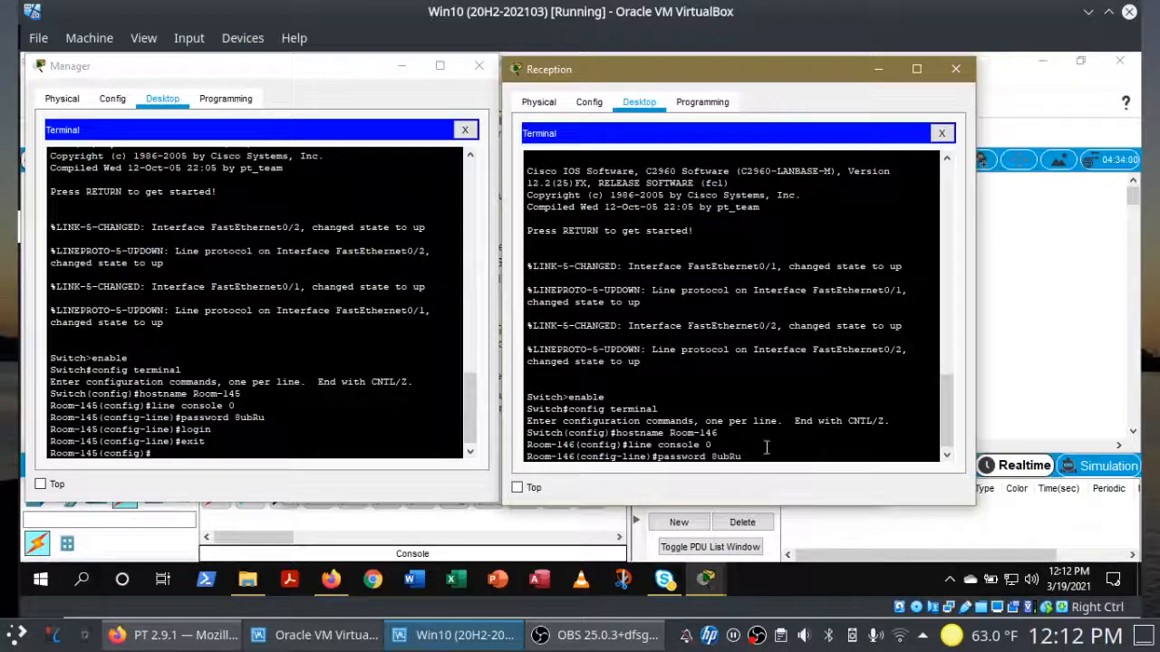
key("Return")
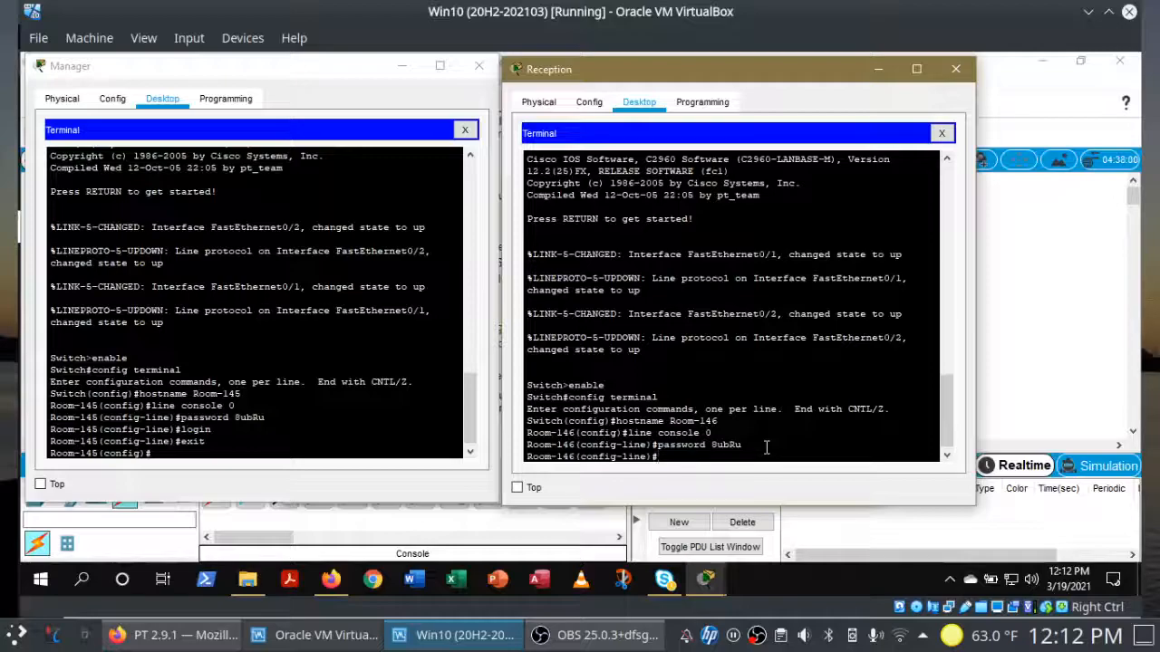
type("login")
key("Return")
type("exit")
key("Return")
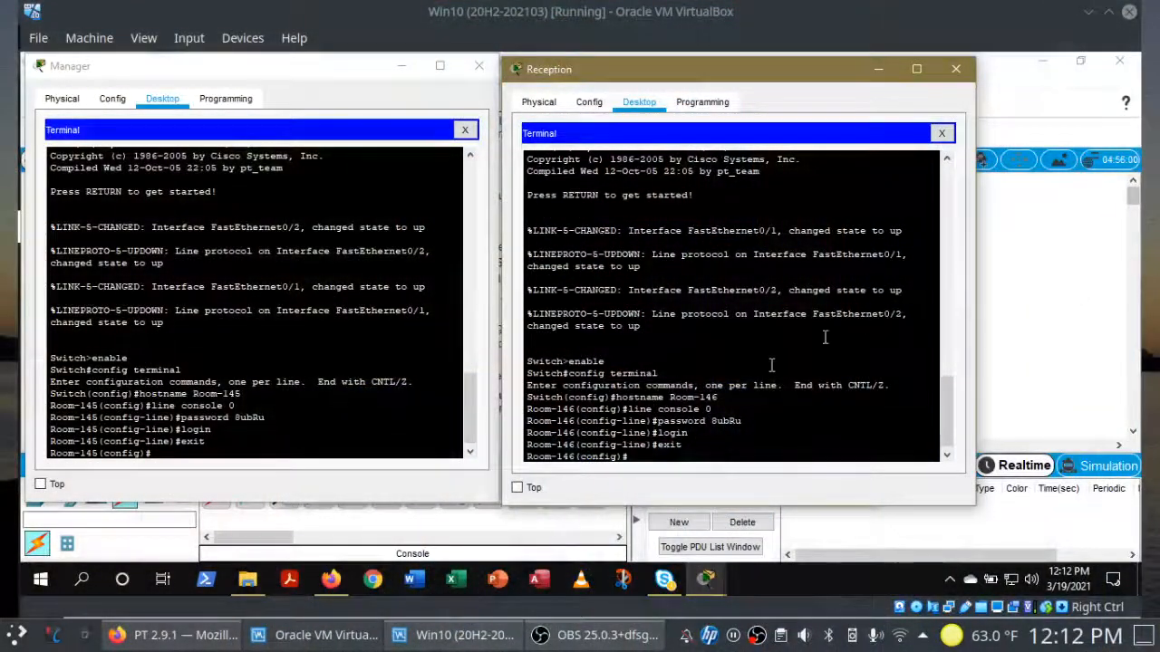
Step: On Room-145 run line vty 0 15 with the pasted password, login, and exit
left_click(432, 453)
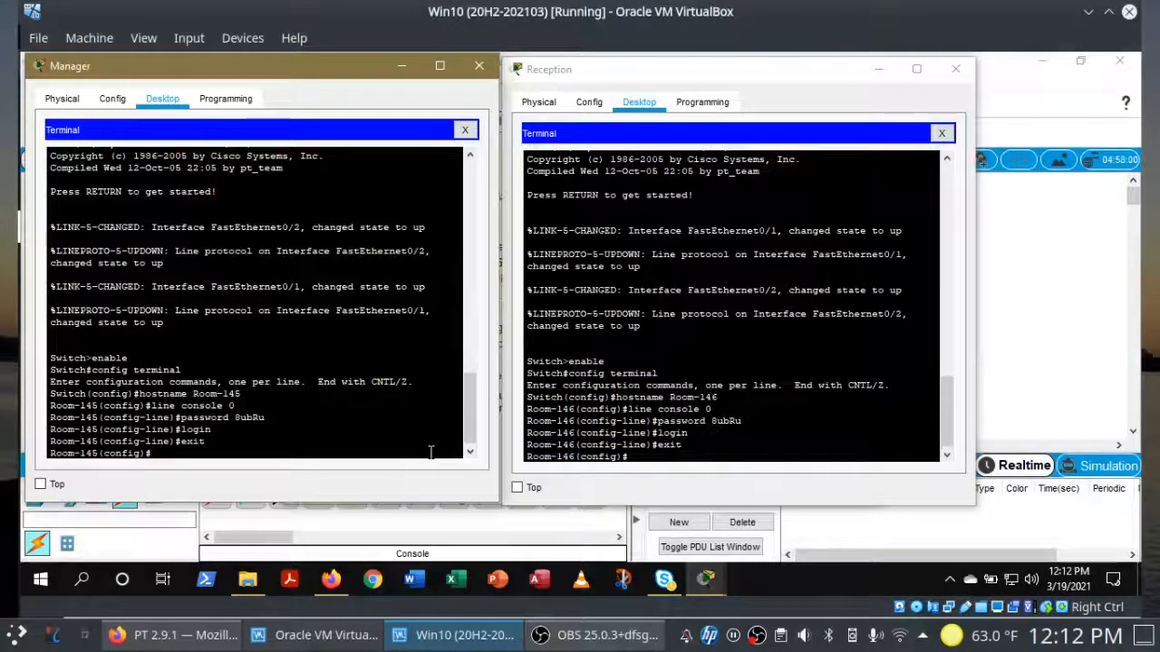
type("line vty")
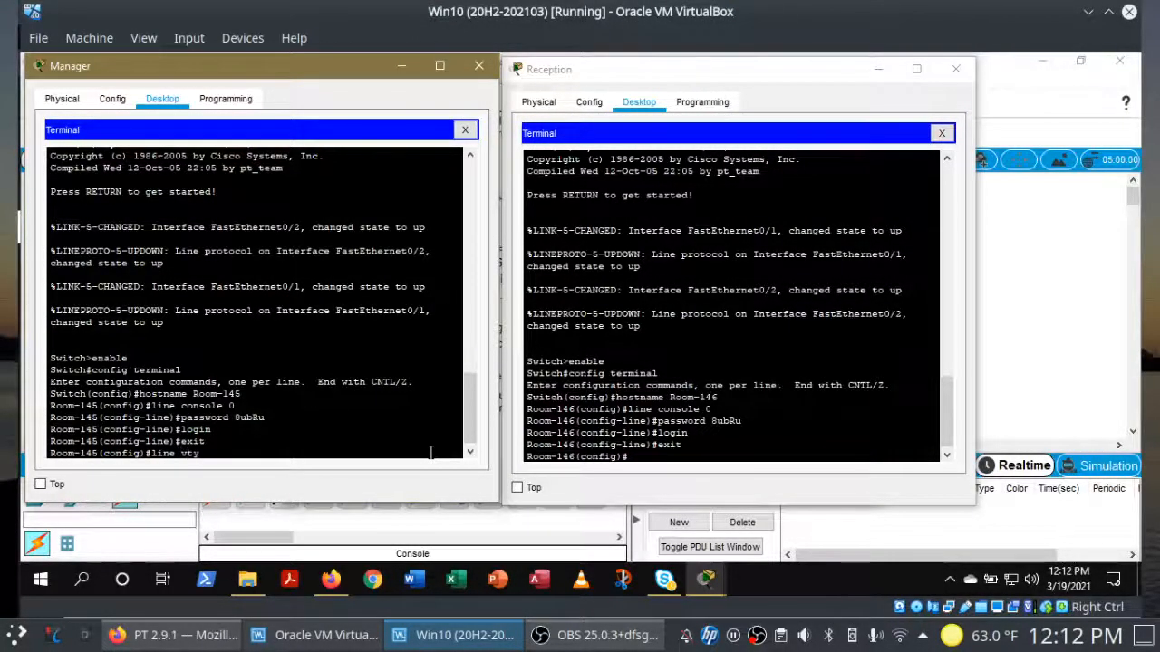
type(" 0 15")
key("Return")
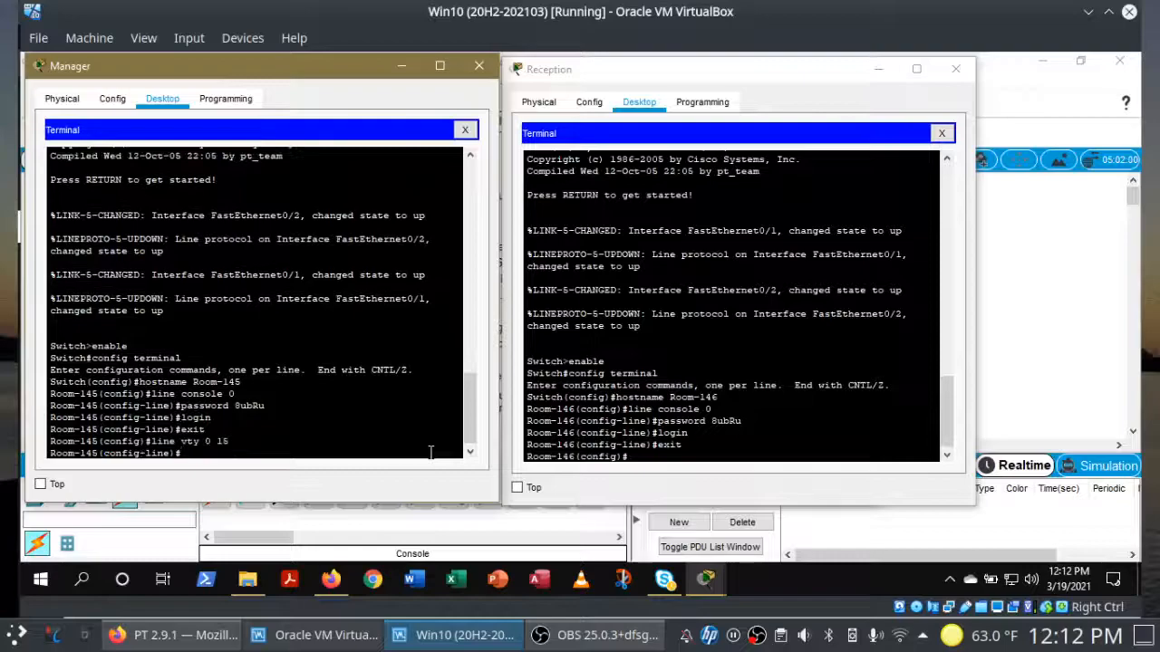
type("password")
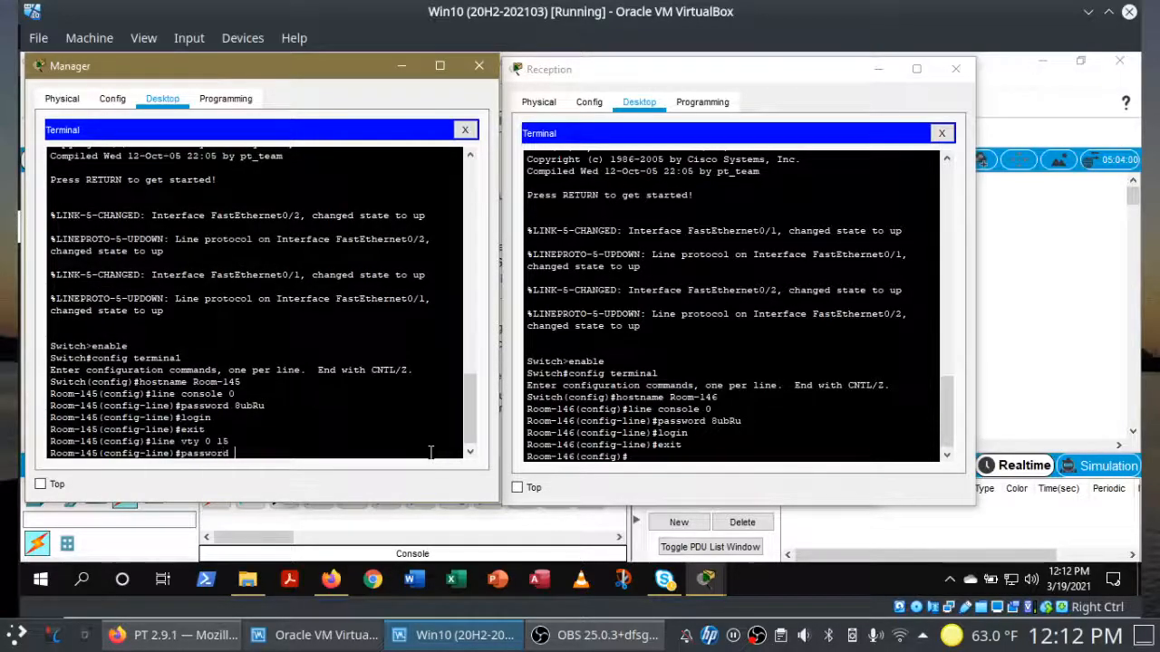
right_click(432, 456)
left_click(448, 481)
key("Return")
type("login")
key("Return")
type("exit")
key("Return")
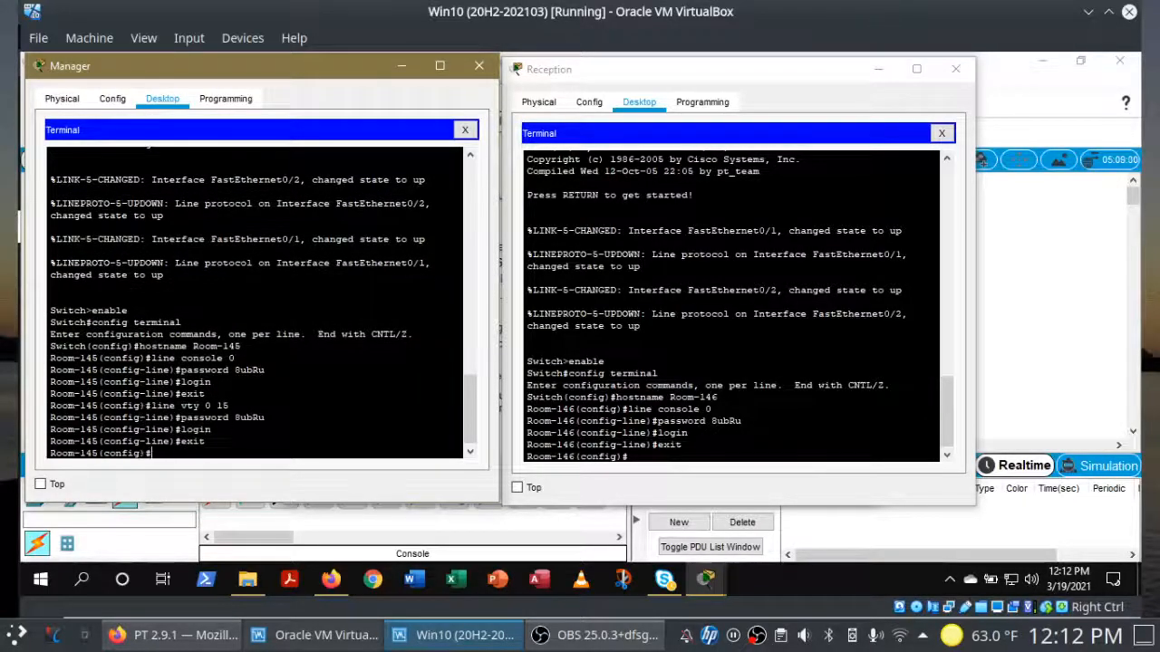
Step: On Room-146 run line vty 0 15 with the pasted password, login, and exit
left_click(640, 457)
type("line ")
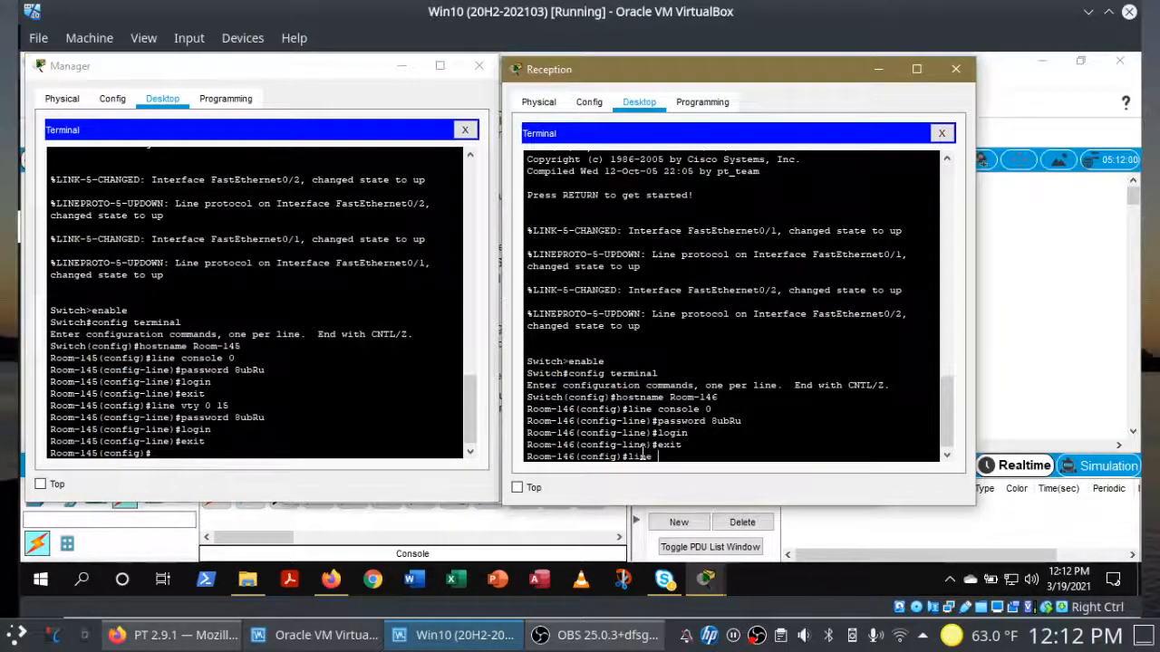
type("vty 0 15")
key("Return")
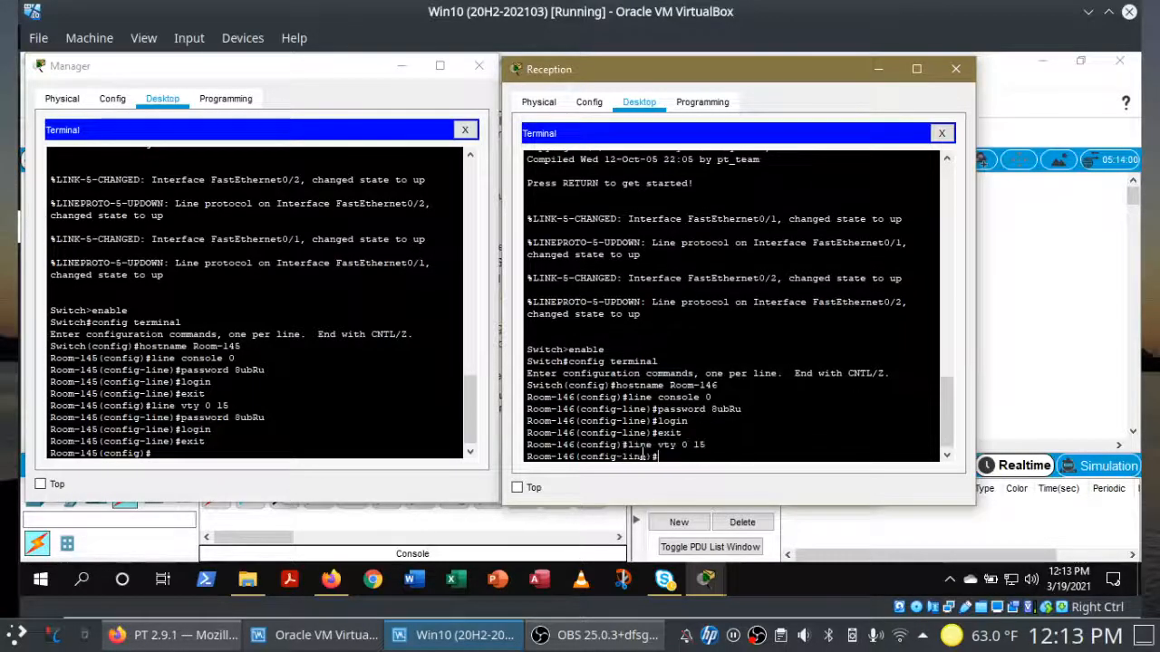
type("password")
right_click(715, 458)
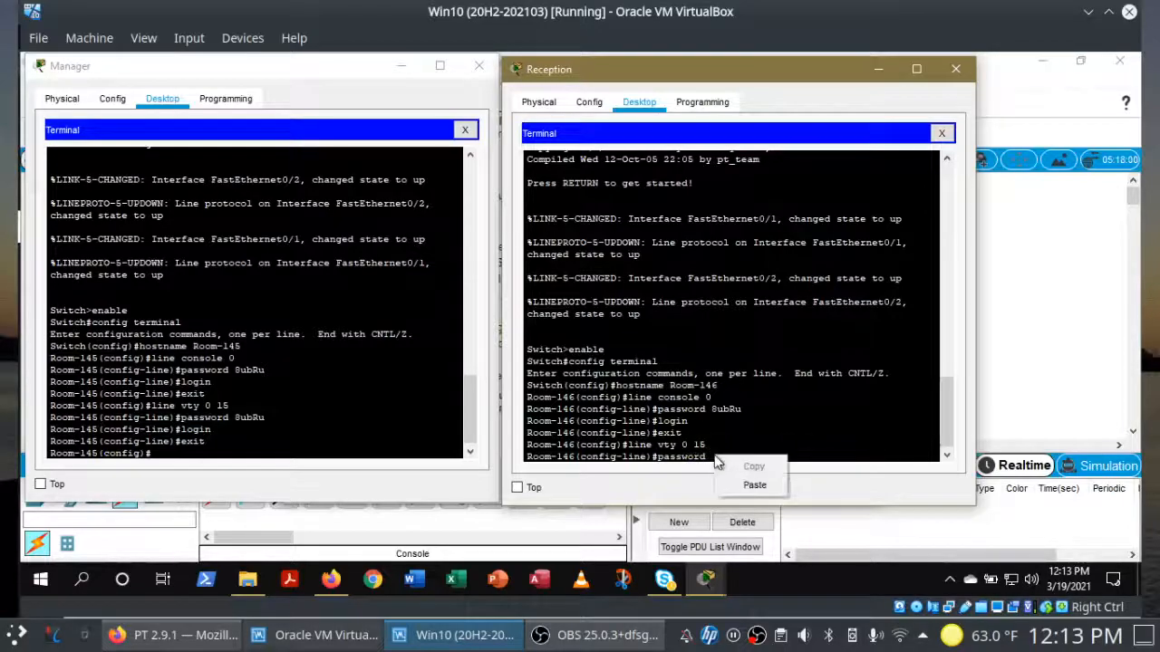
left_click(752, 486)
key("Return")
type("login")
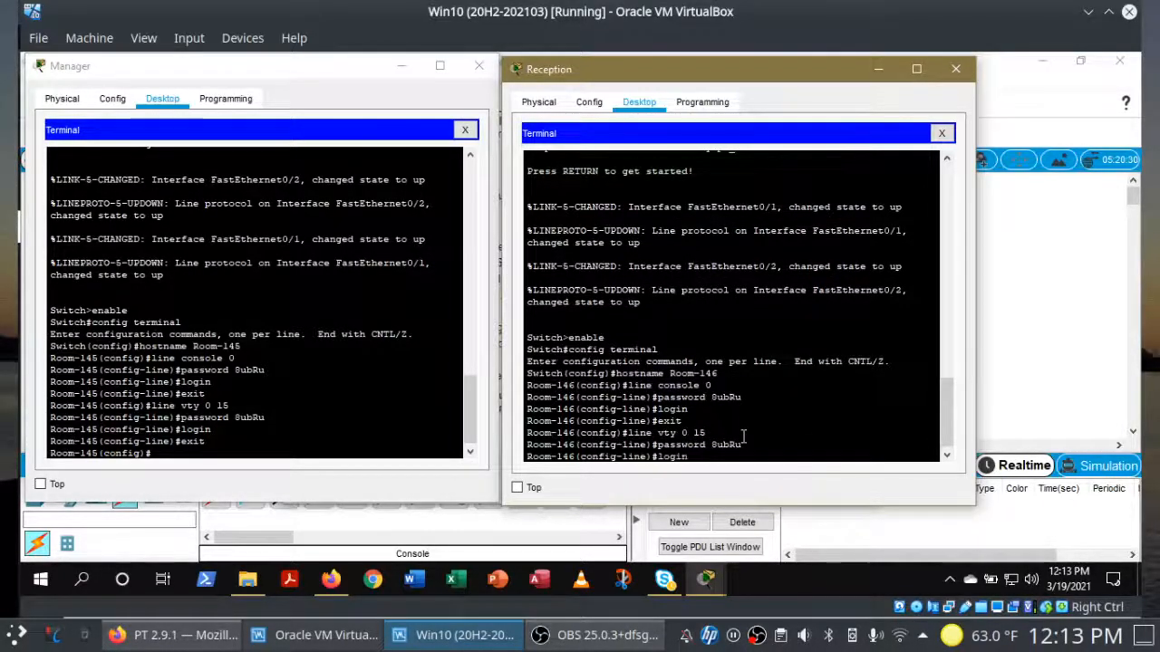
key("Return")
type("exit")
key("Return")
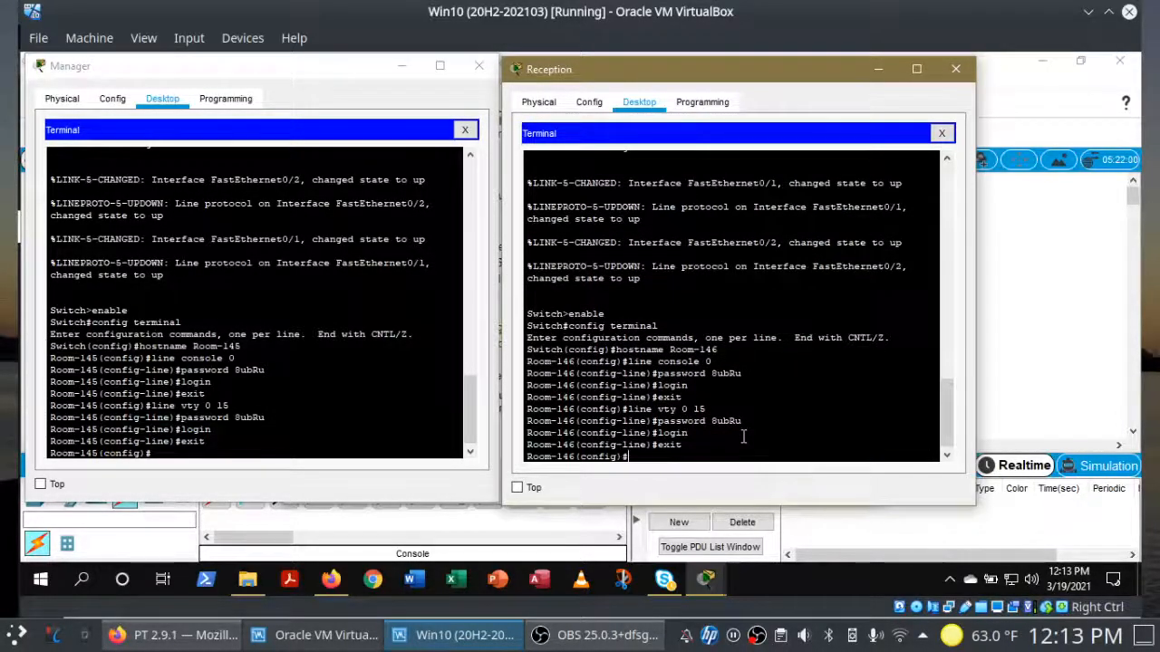
Step: Check Results and review Assessment Items showing 6/90 with console and VTY passwords correct, then close
left_click(402, 447)
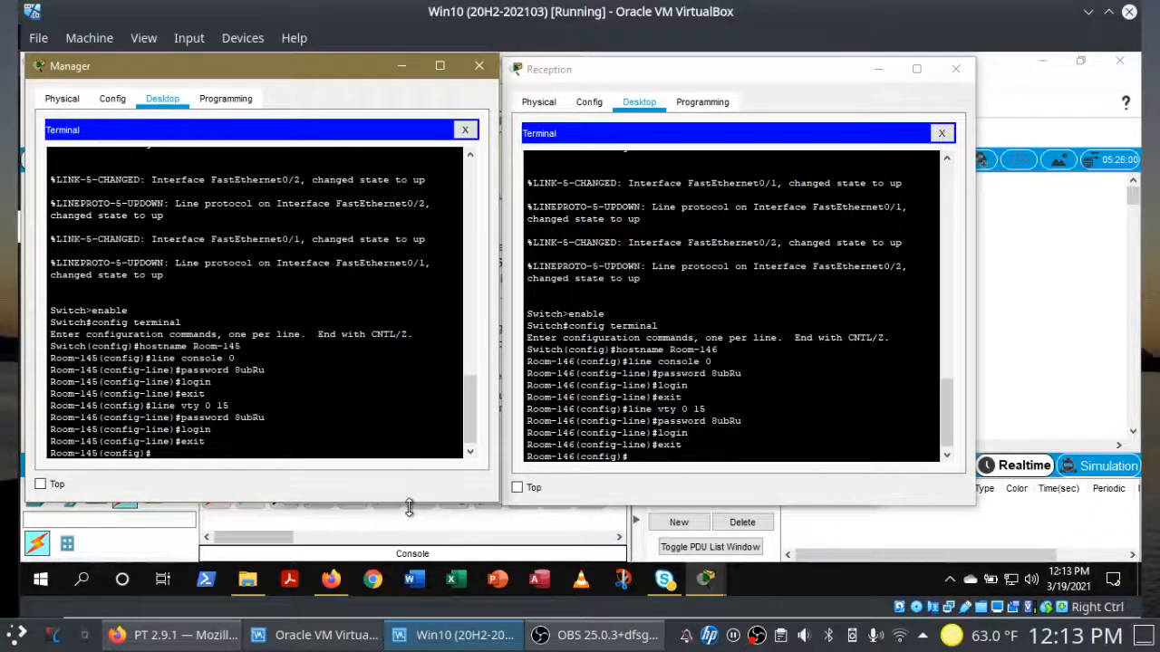
mouse_move(706, 580)
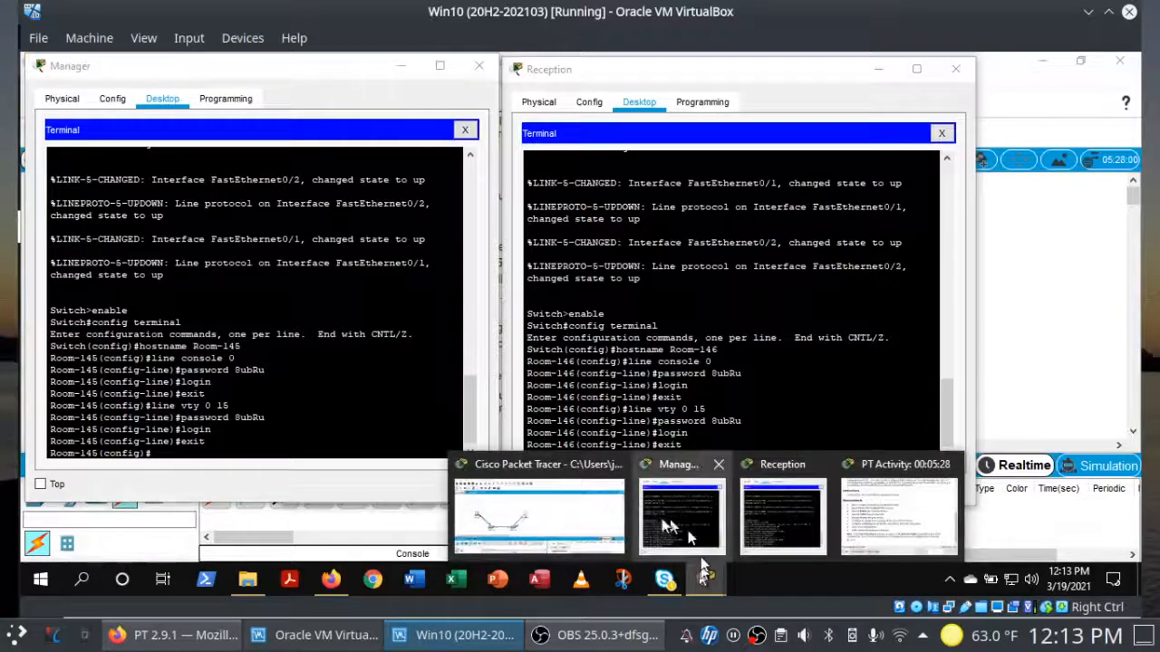
left_click(893, 519)
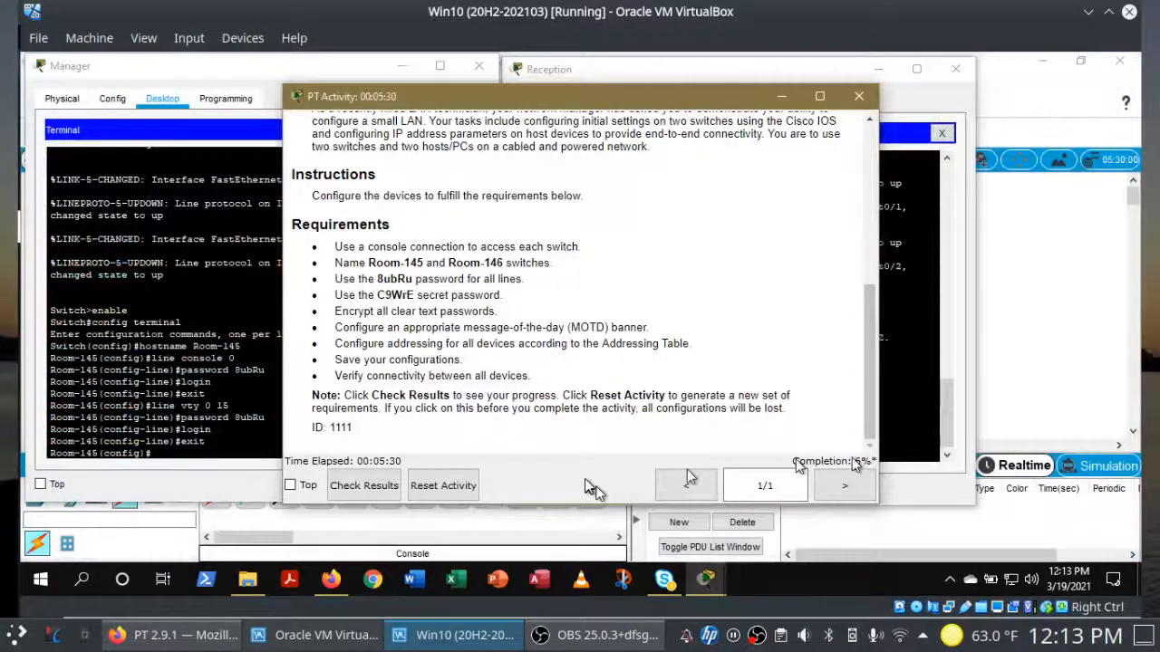
left_click(372, 486)
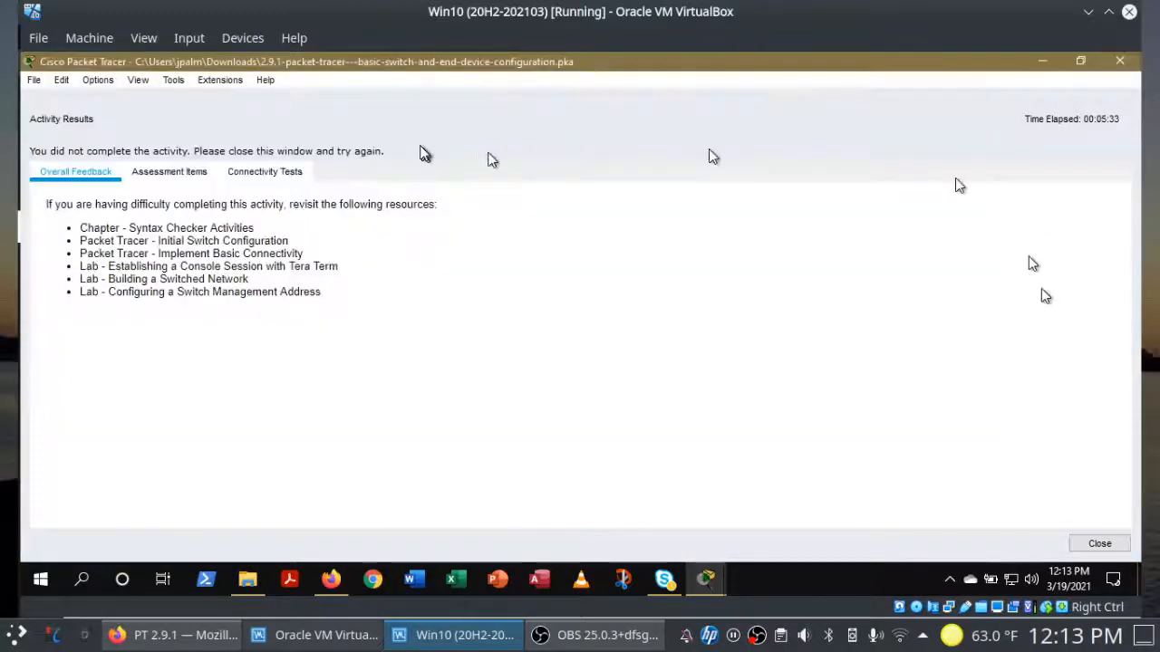
left_click(169, 171)
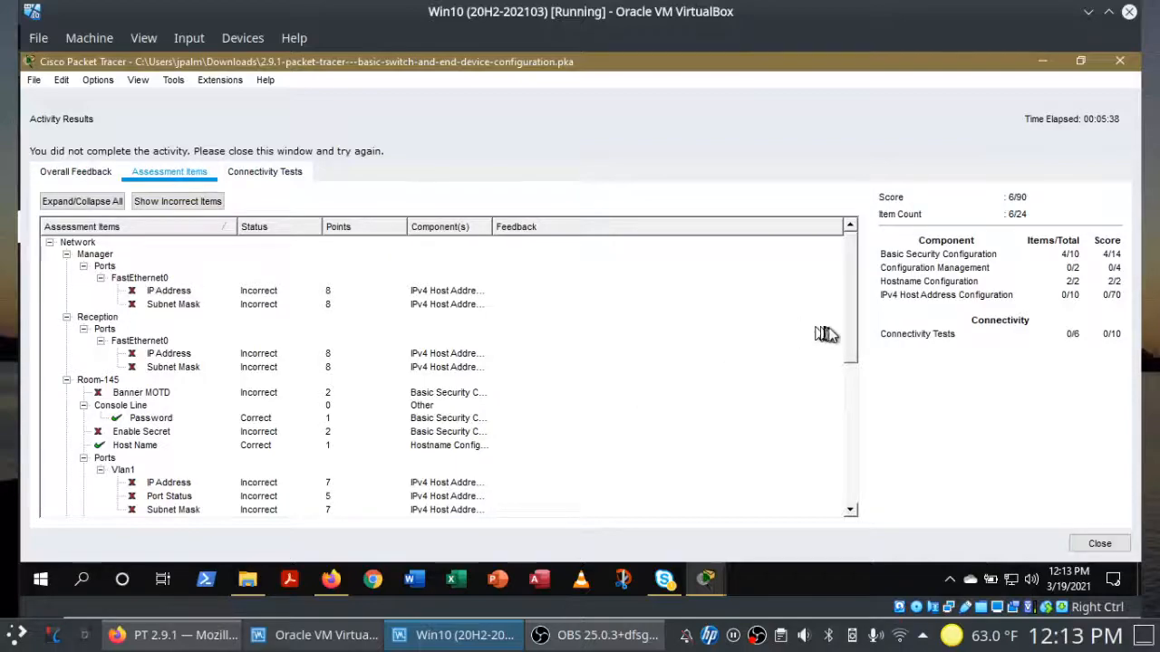
left_click_drag(848, 333, 847, 365)
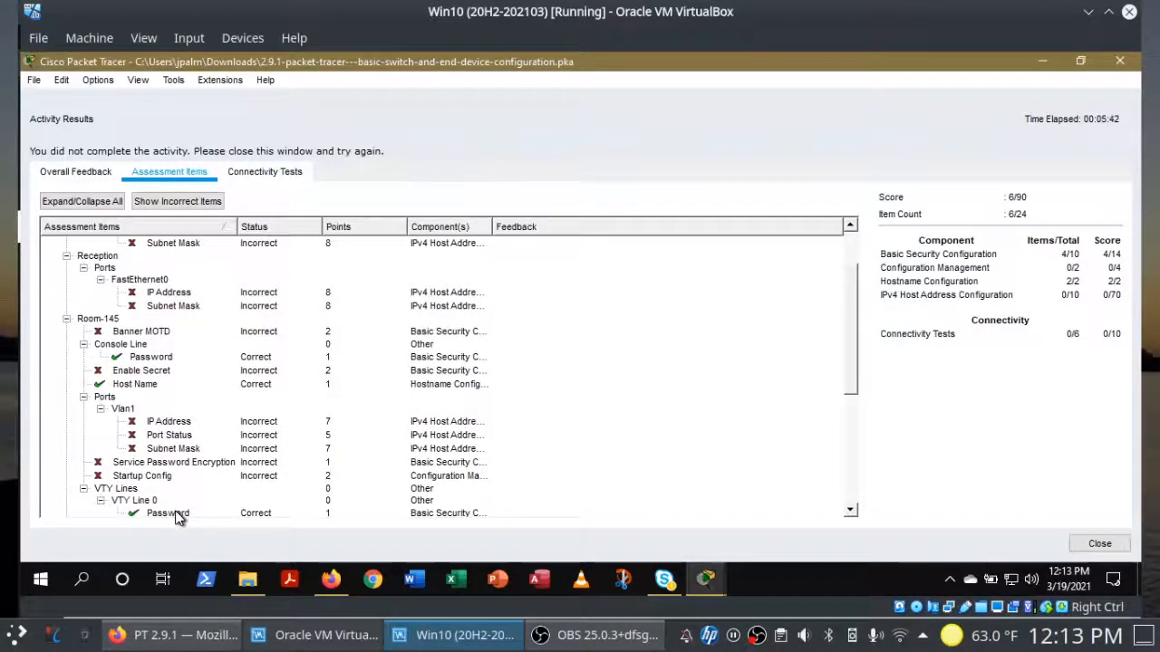
left_click(1099, 544)
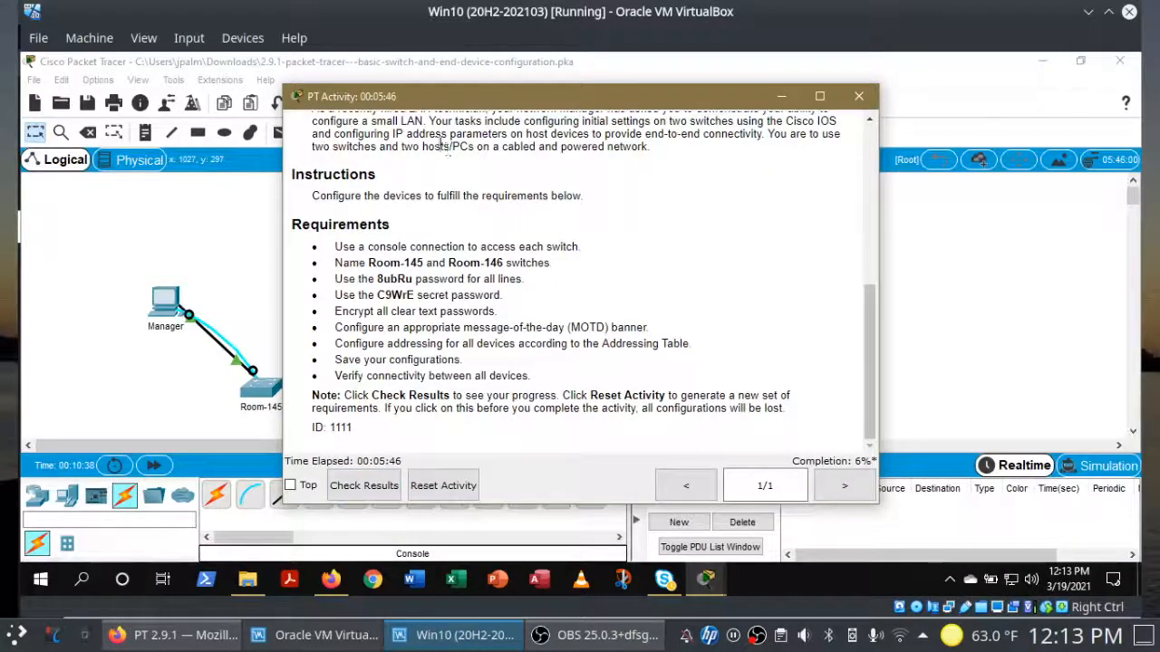
Step: Copy the secret password from the instructions and run enable secret with it on Room-145
left_click_drag(448, 96, 691, 84)
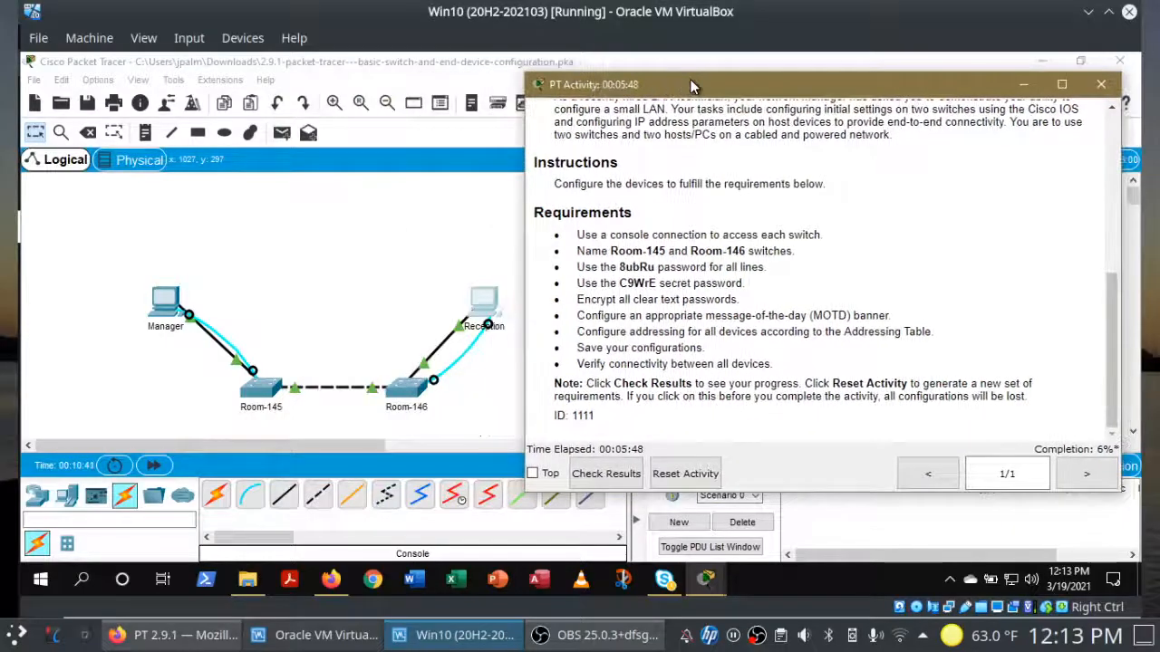
left_click_drag(620, 284, 642, 284)
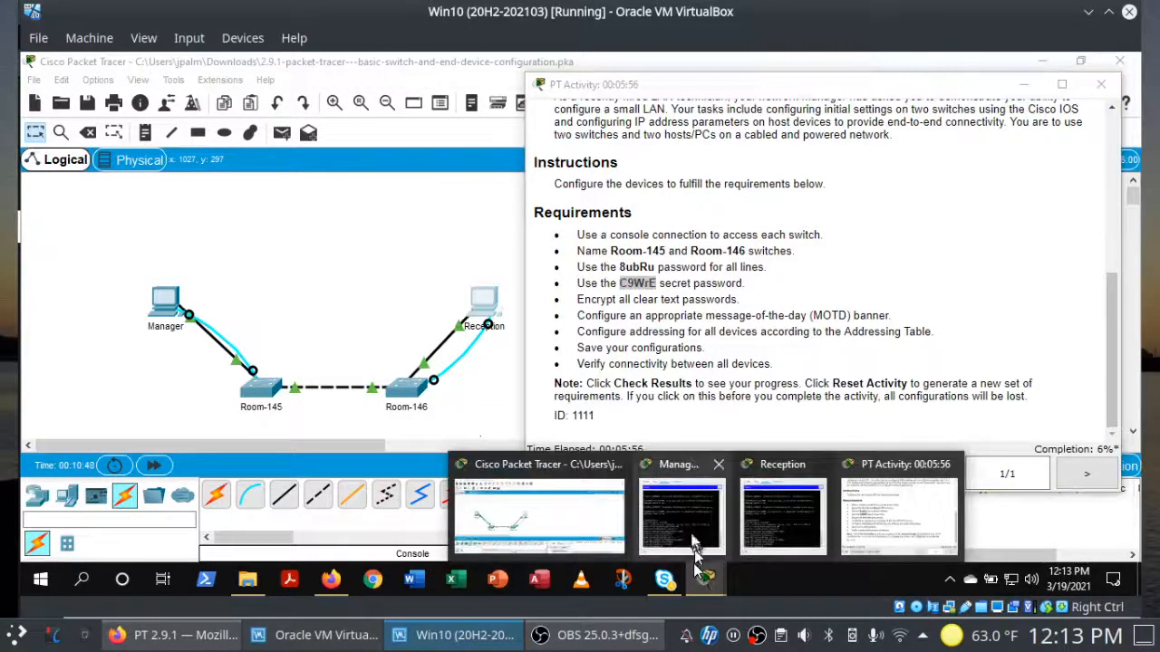
left_click(696, 541)
mouse_move(705, 585)
left_click(806, 508)
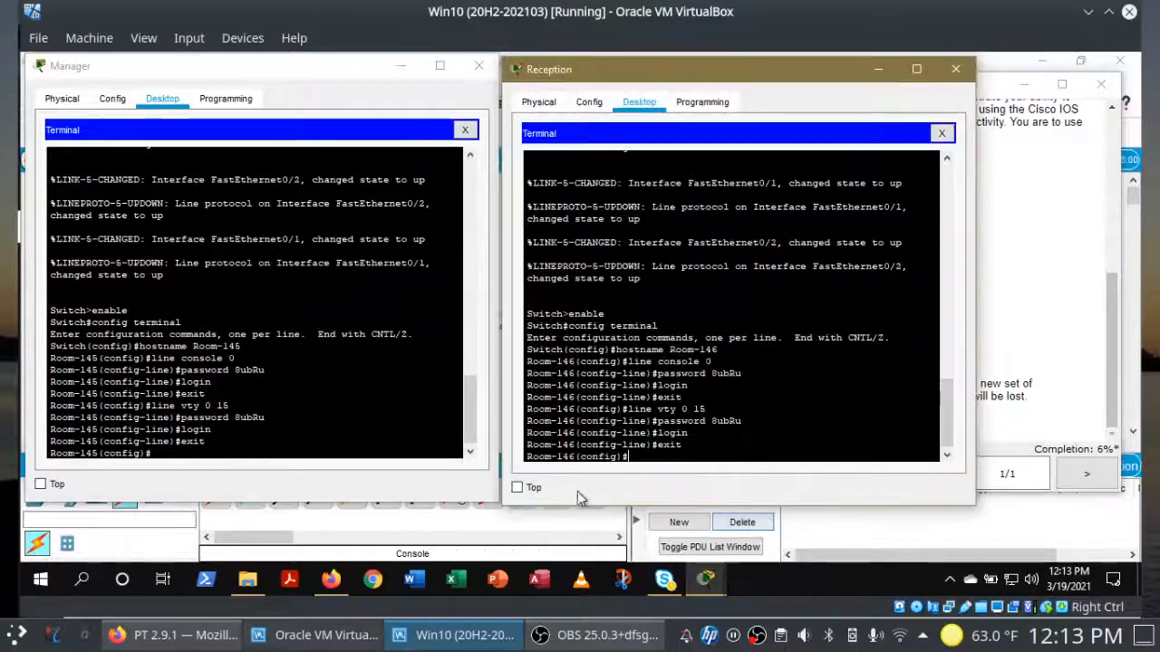
left_click(342, 450)
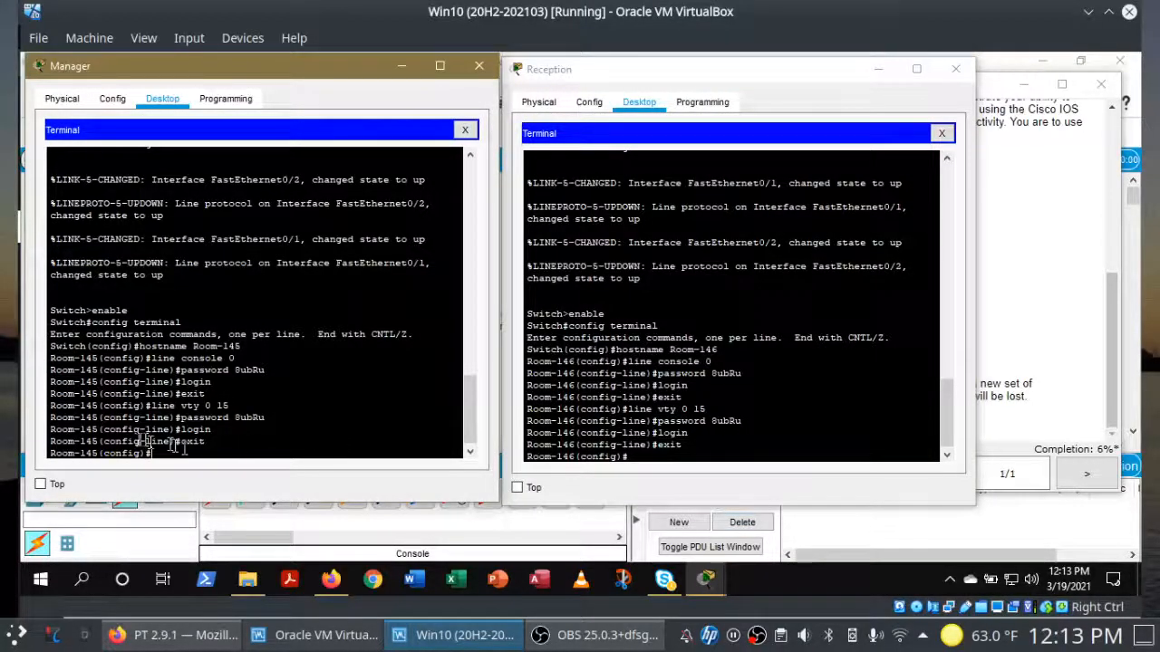
type("enable secret")
right_click(239, 457)
left_click(275, 483)
key("Return")
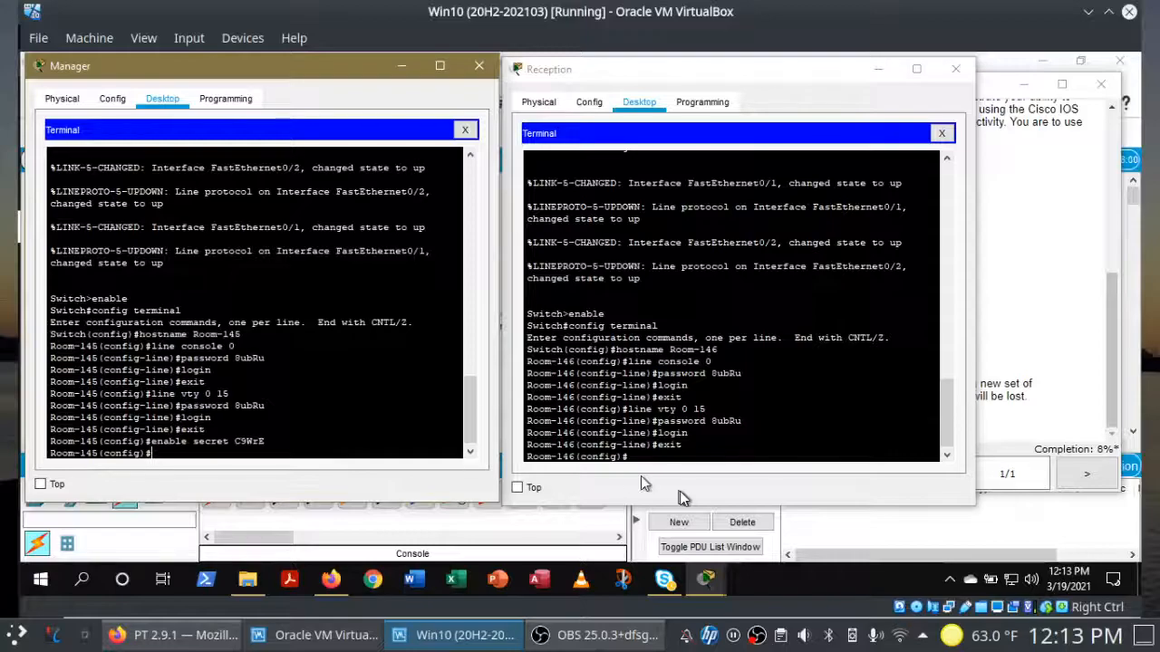
Step: Run enable secret with the same pasted secret password on Room-146
left_click(694, 456)
type("enable")
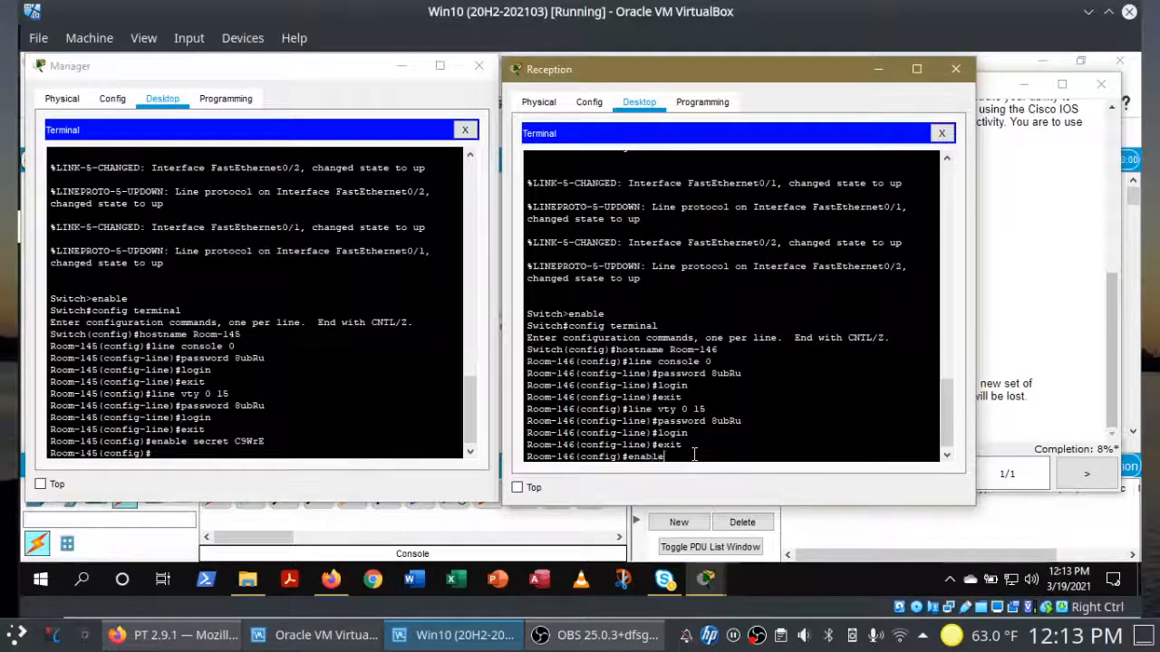
type(" secret")
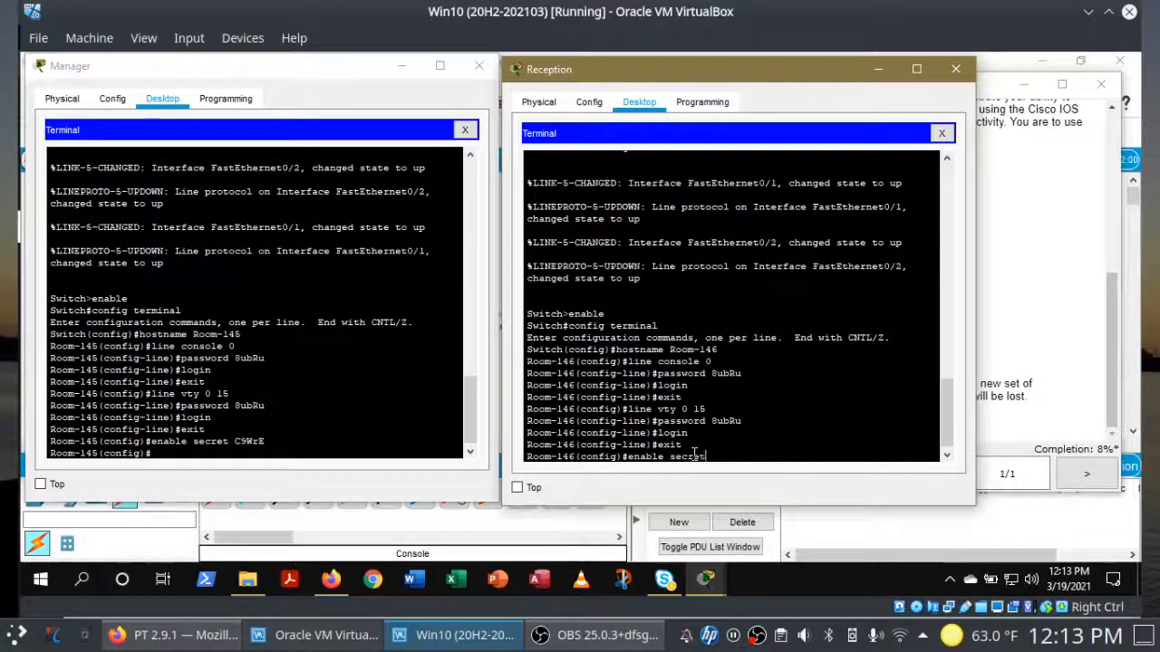
right_click(694, 456)
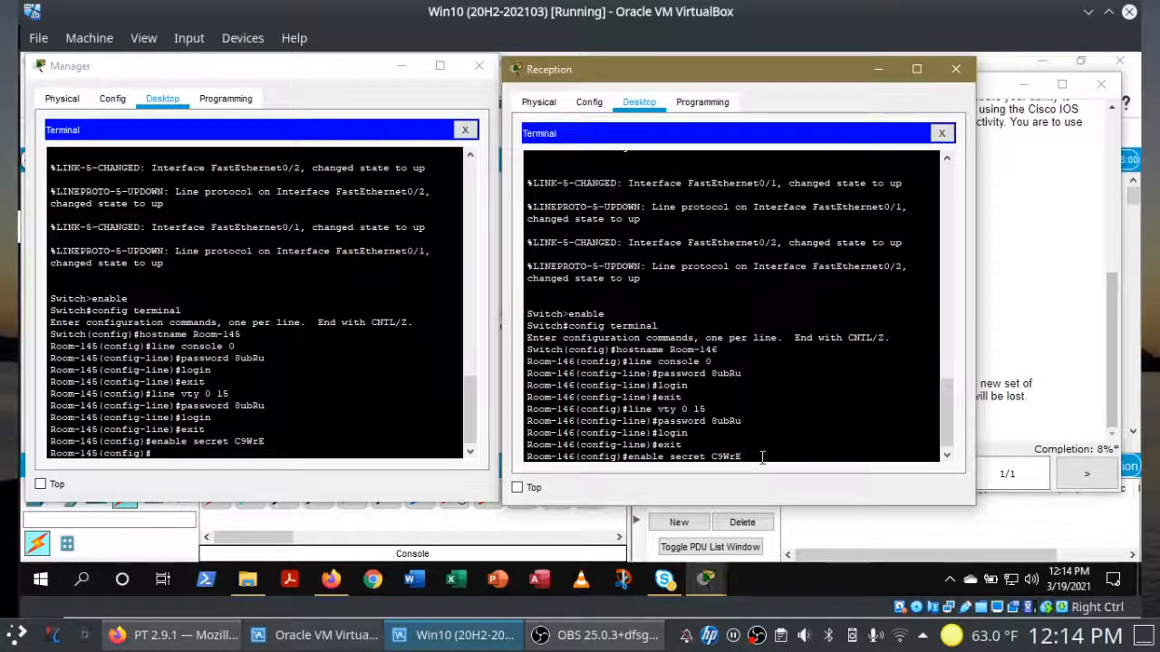
key("Return")
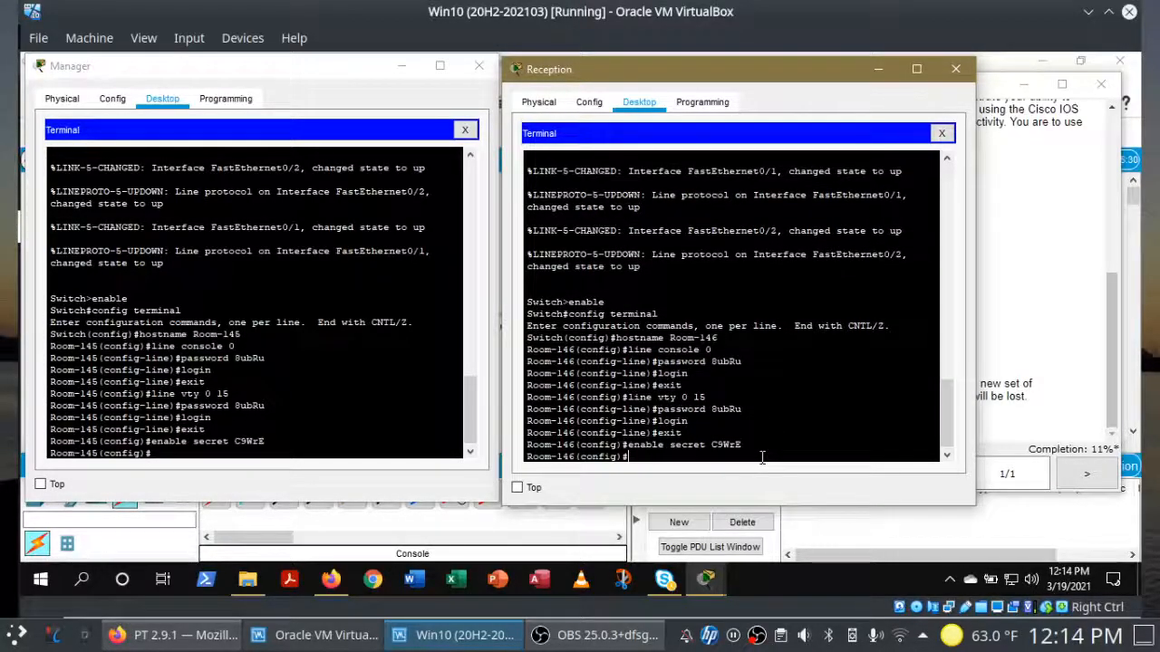
left_click(274, 448)
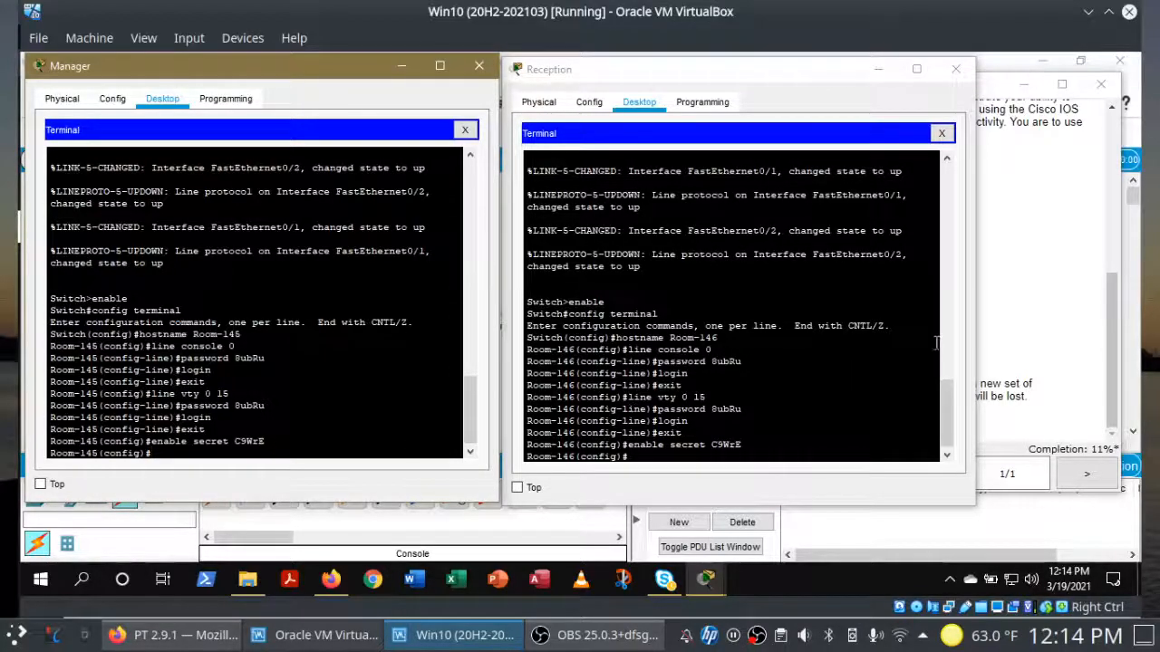
Step: Run service password-encryption on Room-145
left_click(1021, 324)
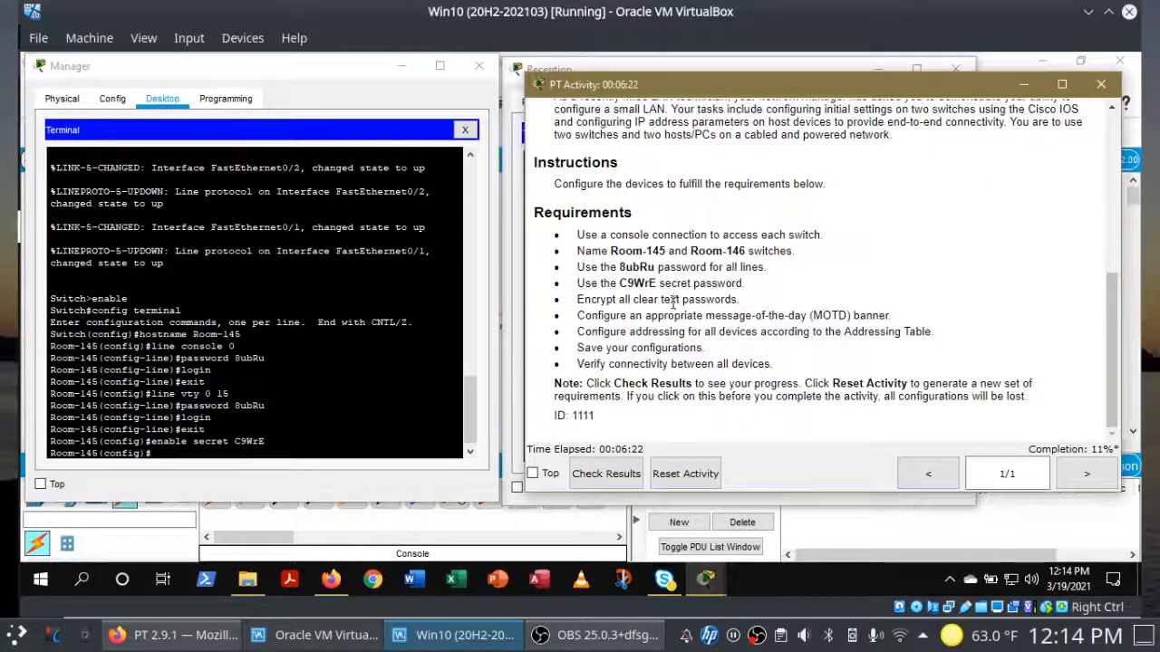
left_click(286, 452)
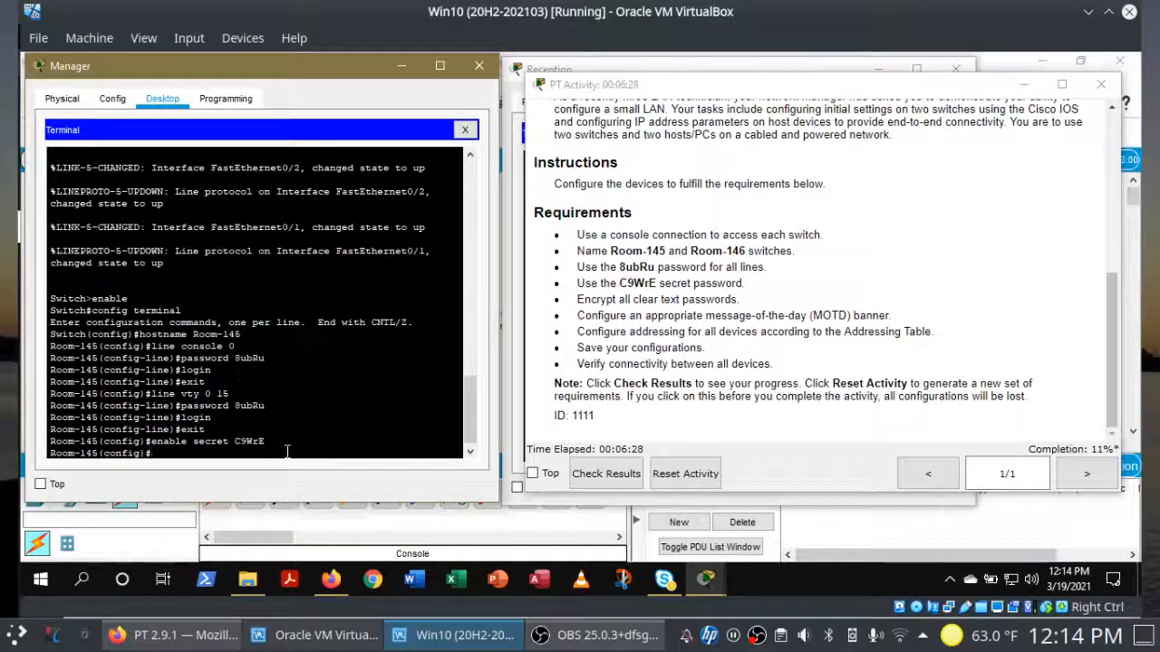
type("servi")
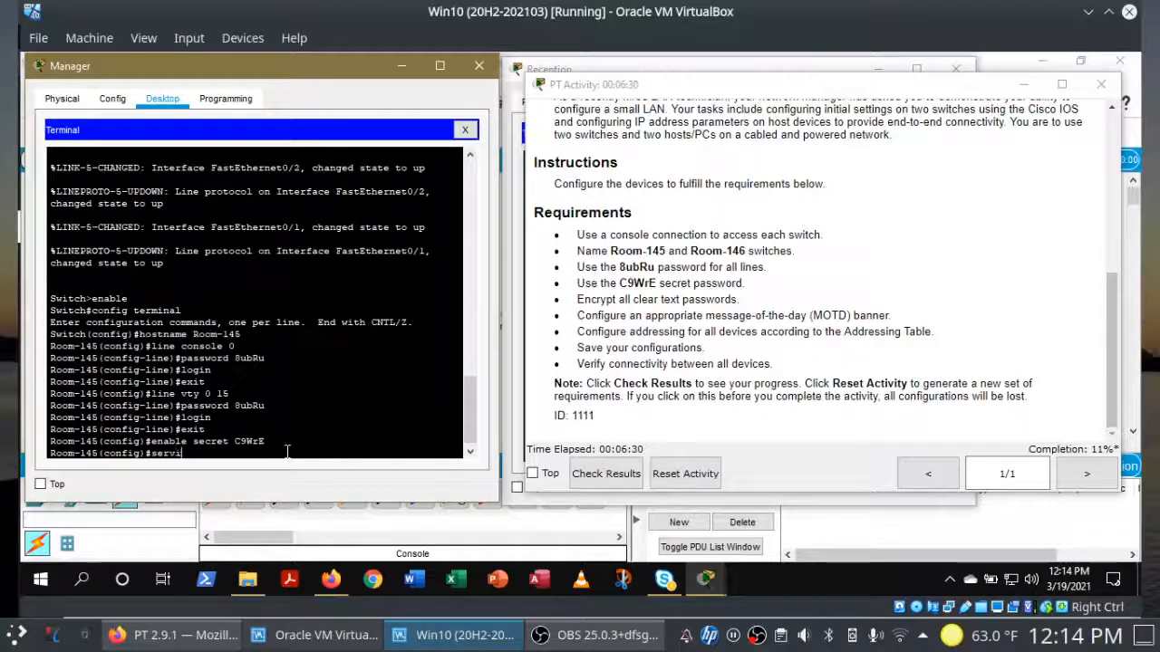
type("ce passw")
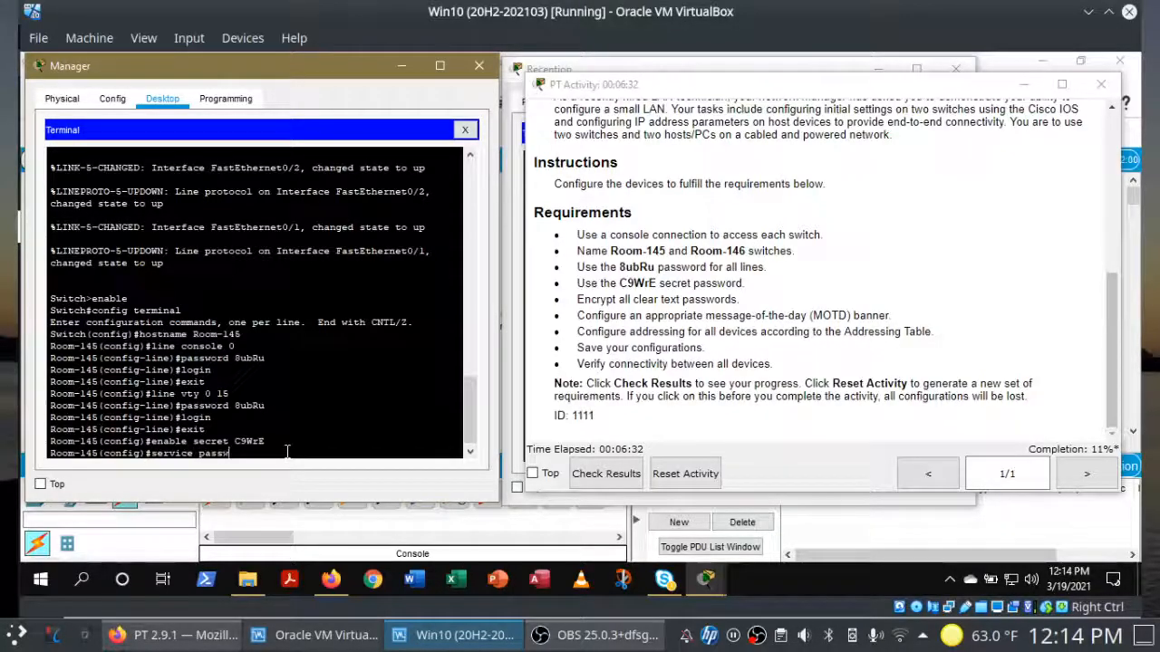
type("ord-encryption")
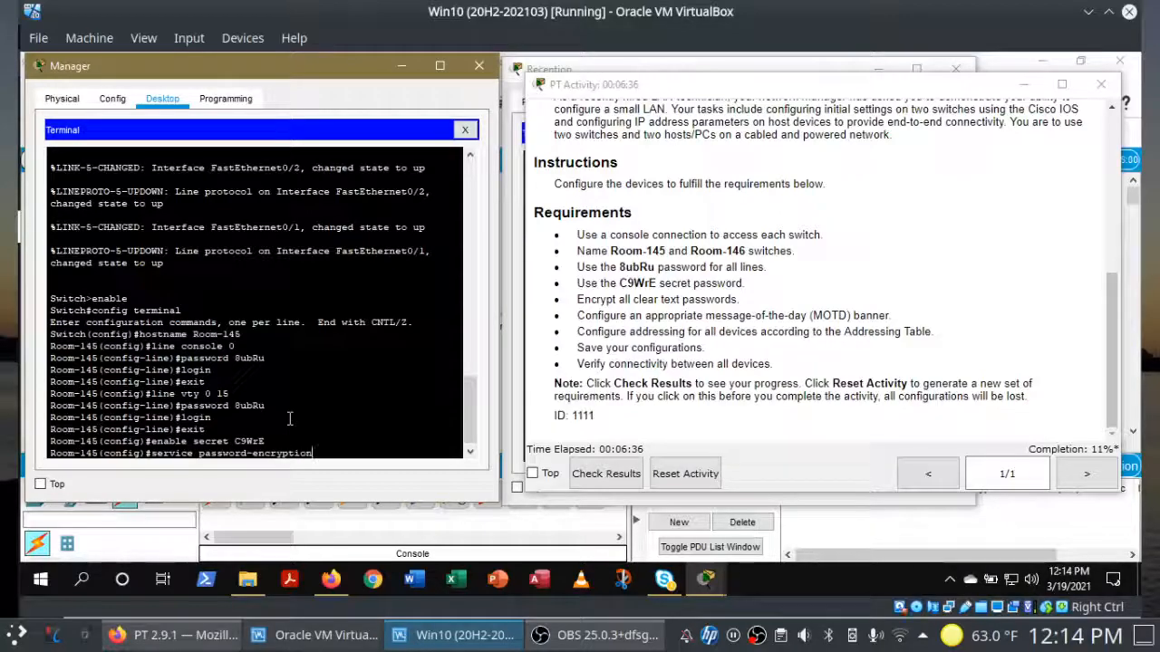
key("Return")
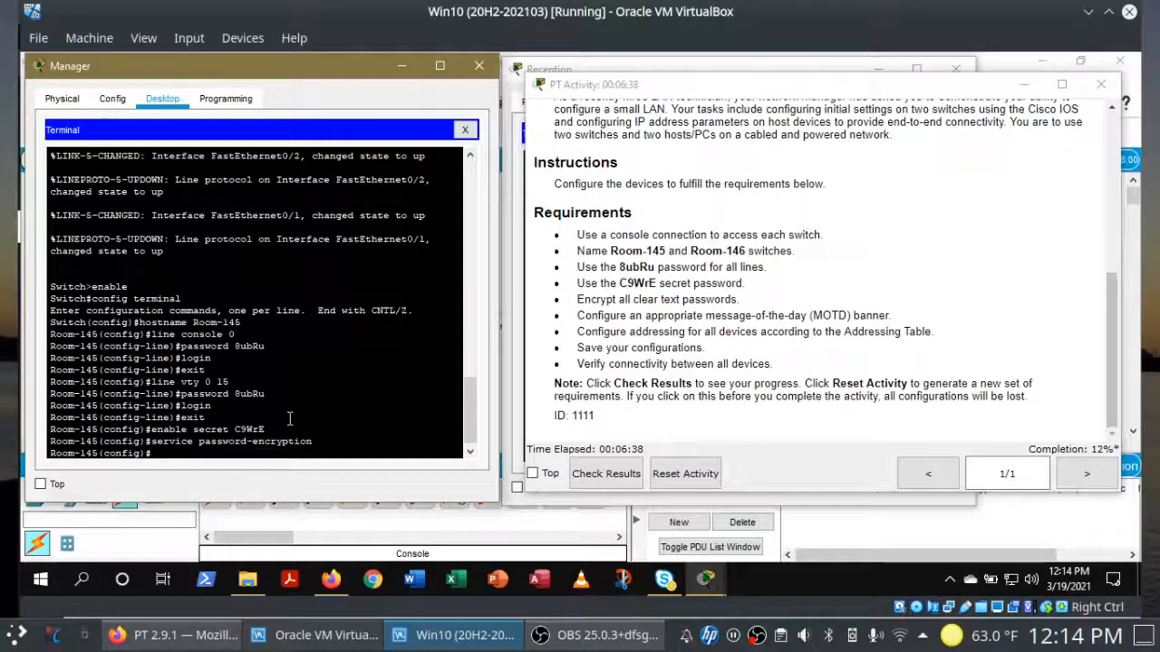
Step: Run service password-encryption on Room-146 and review progress in the activity instructions
left_click(713, 580)
left_click(781, 521)
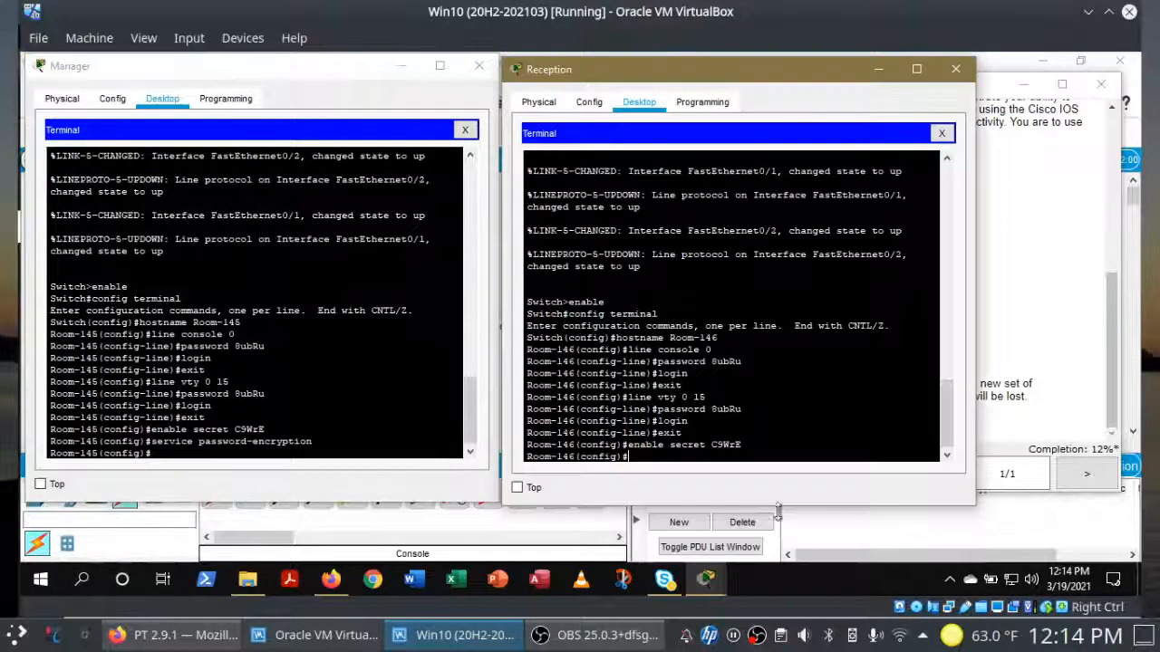
type("service password-")
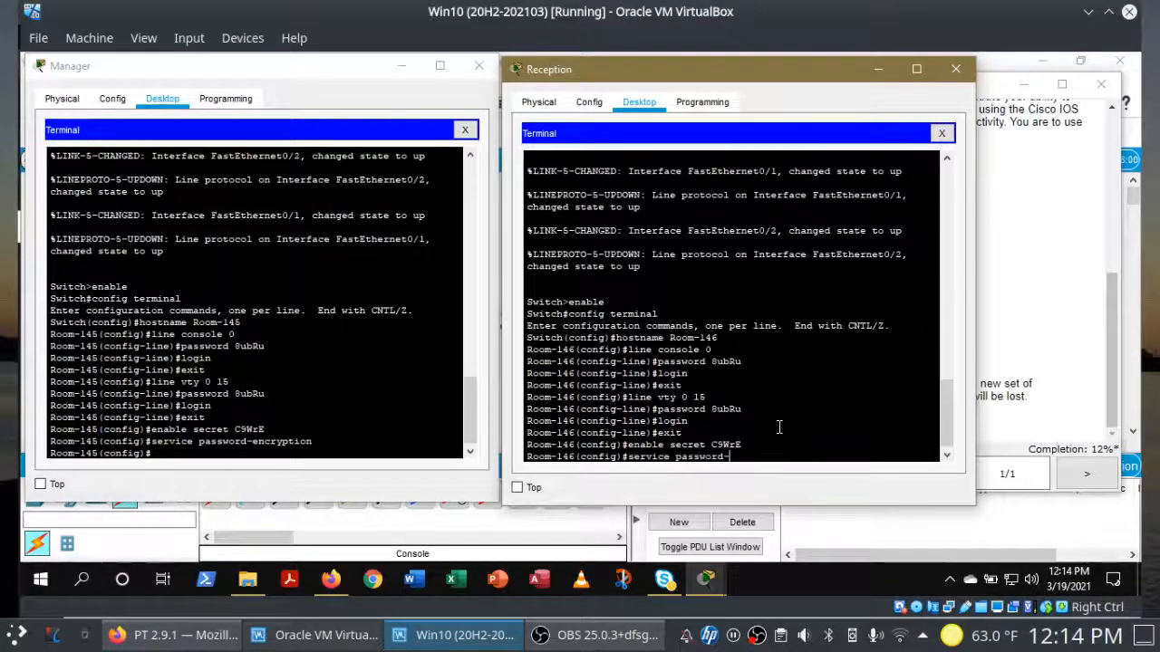
left_click(1095, 376)
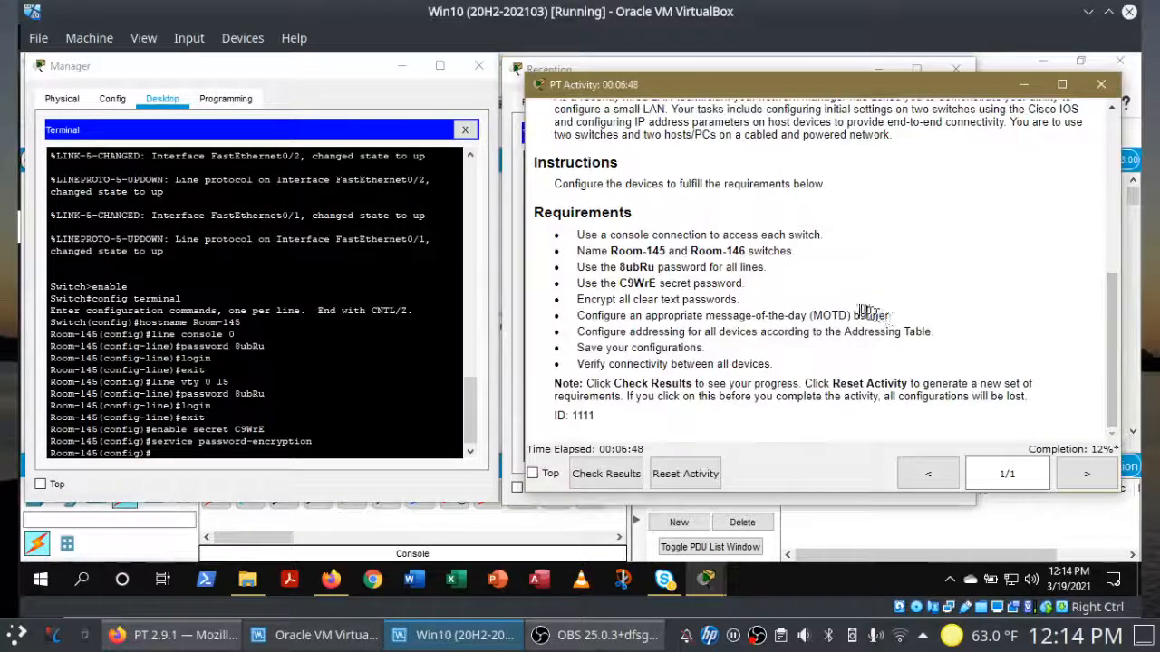
mouse_move(709, 575)
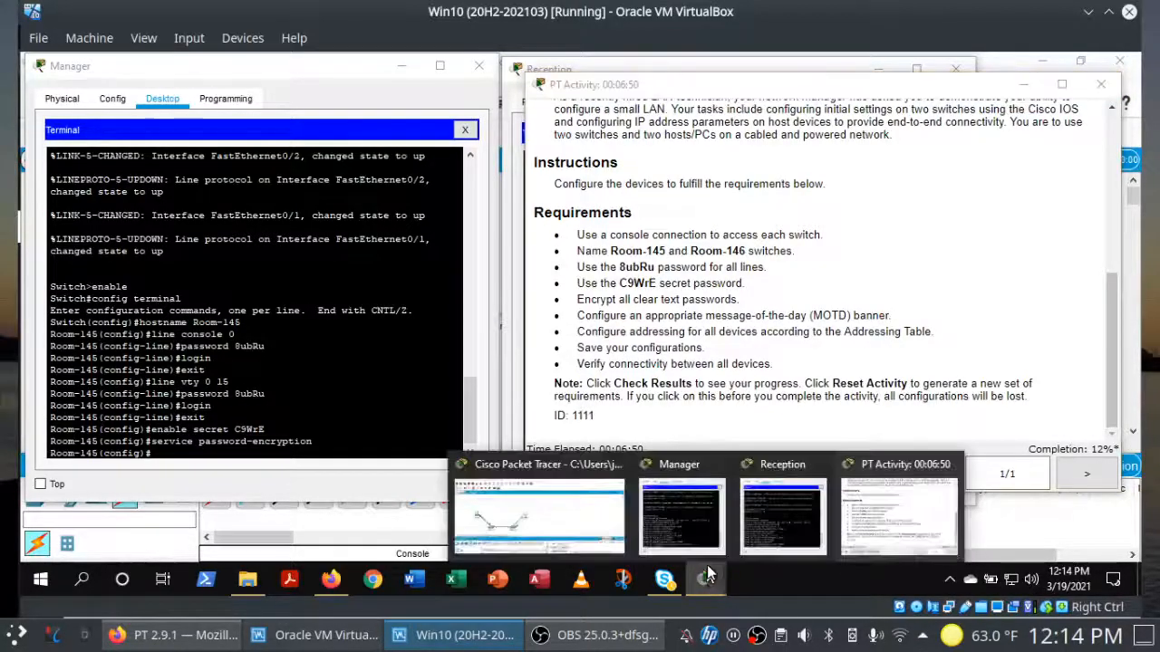
left_click(763, 540)
type("ervice password-e")
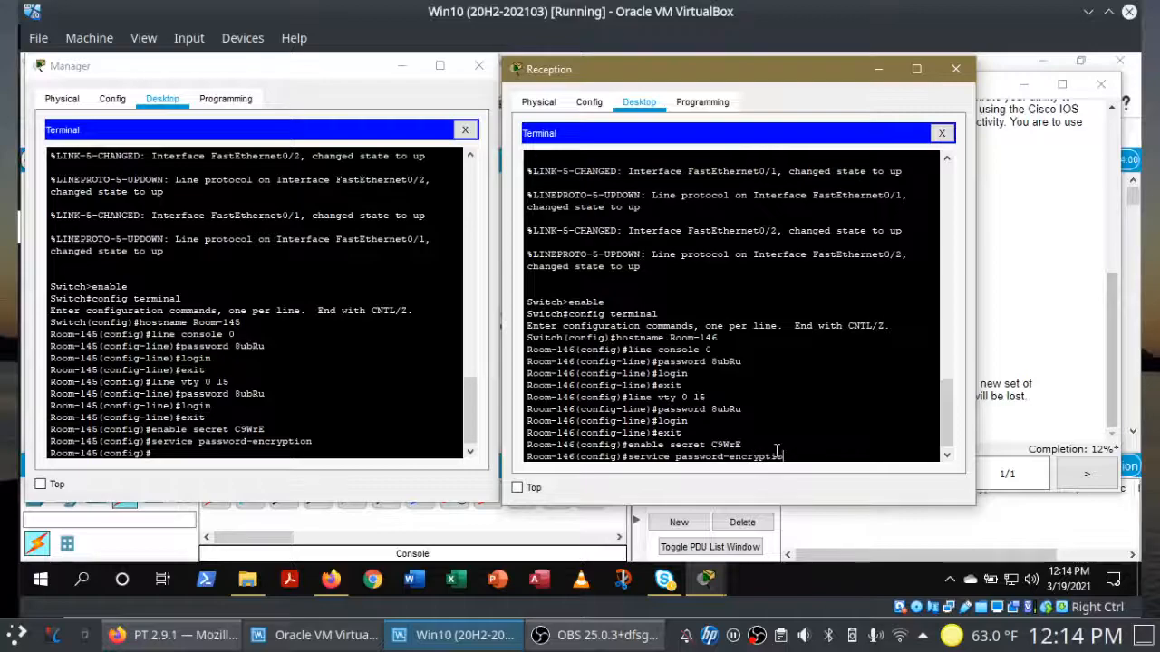
type("ncryption")
key("Return")
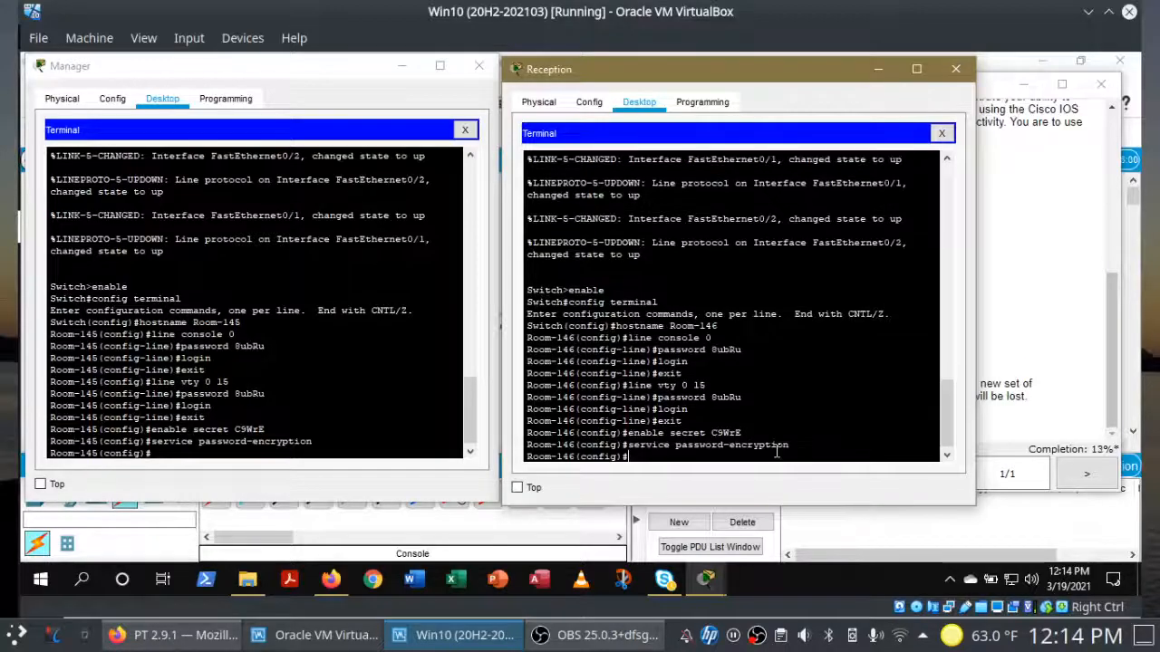
left_click(345, 441)
left_click(1001, 340)
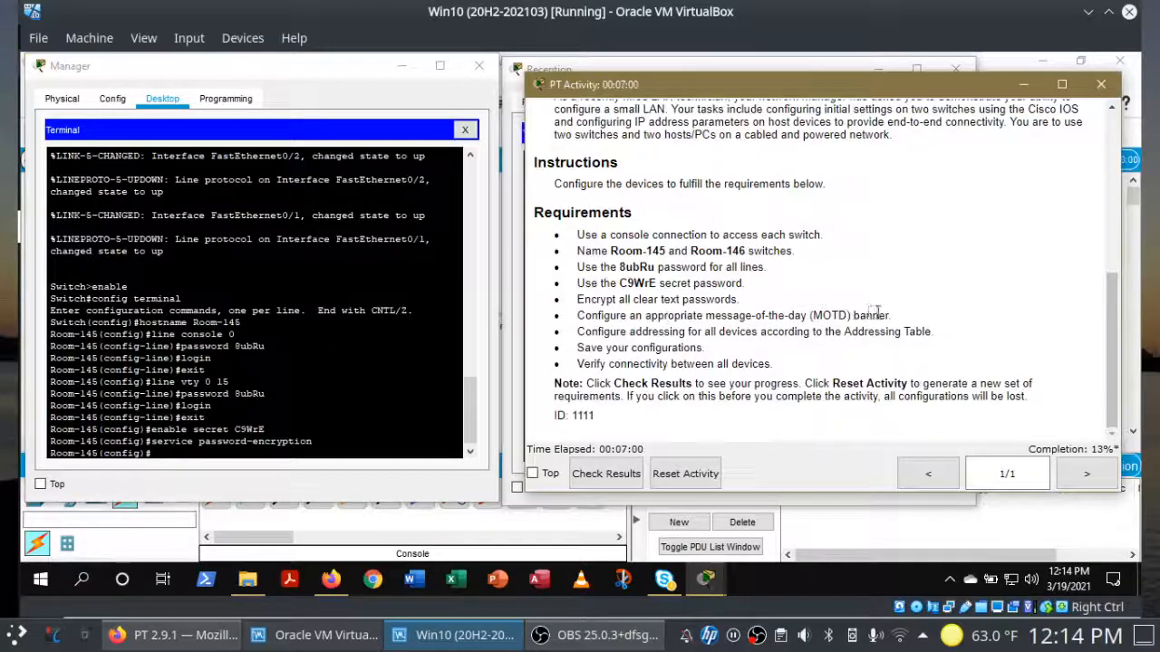
Step: Enter banner motd #Authorised use only!# on Room-145 and #Authorized use only!# on Room-146
left_click(336, 451)
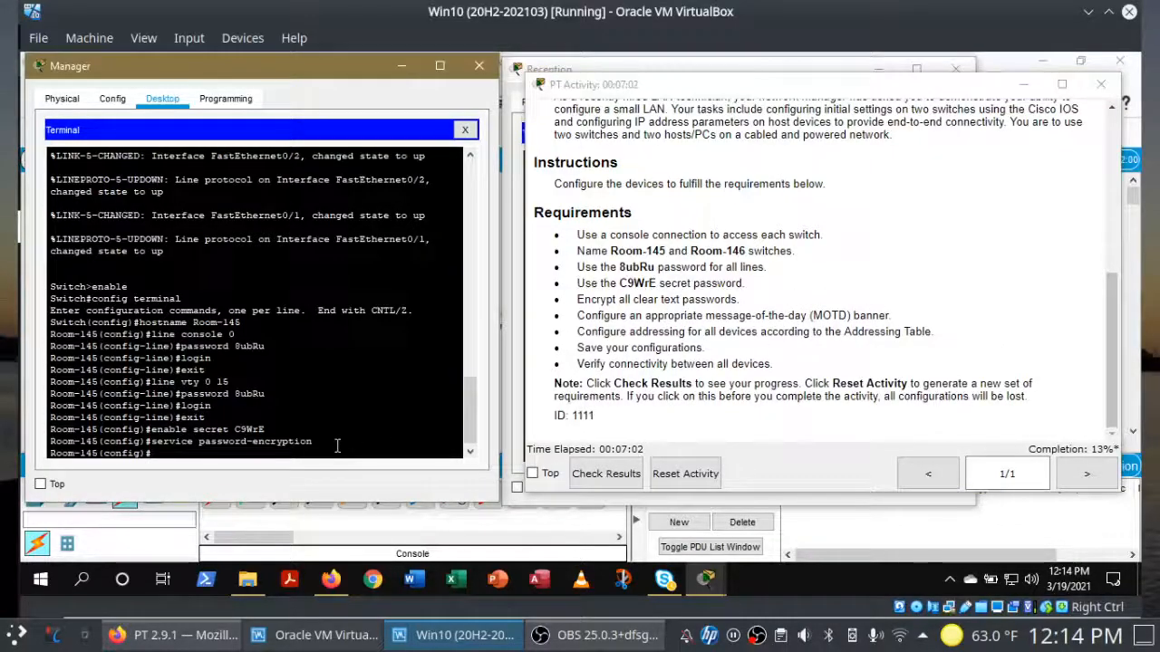
type("bann")
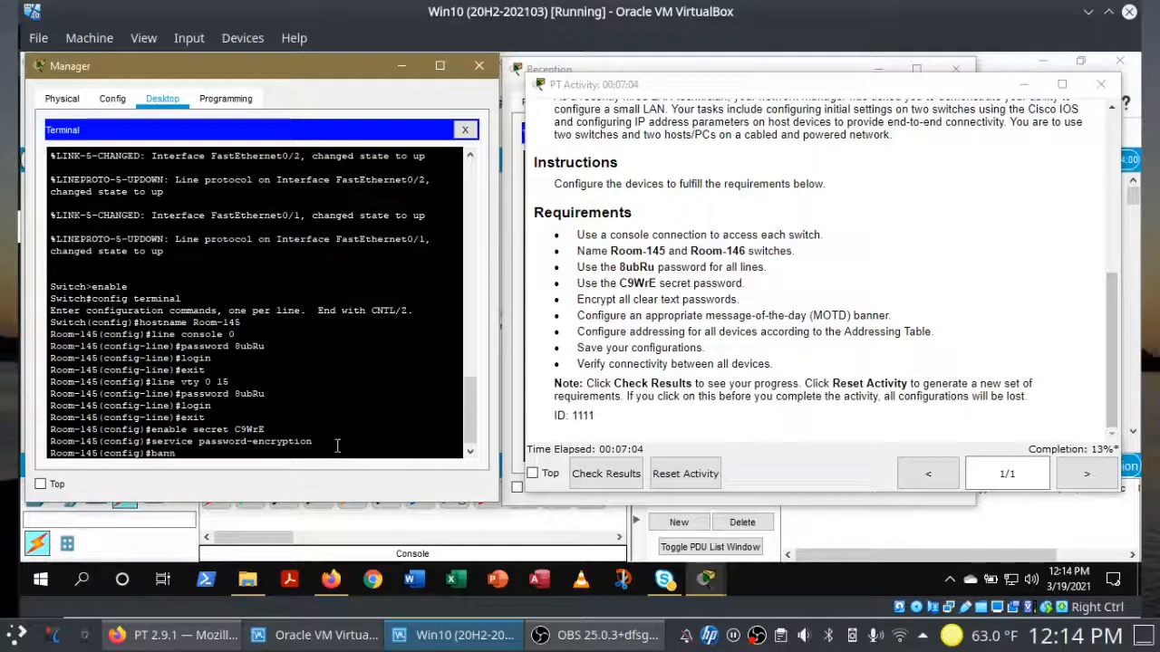
type("er motd ")
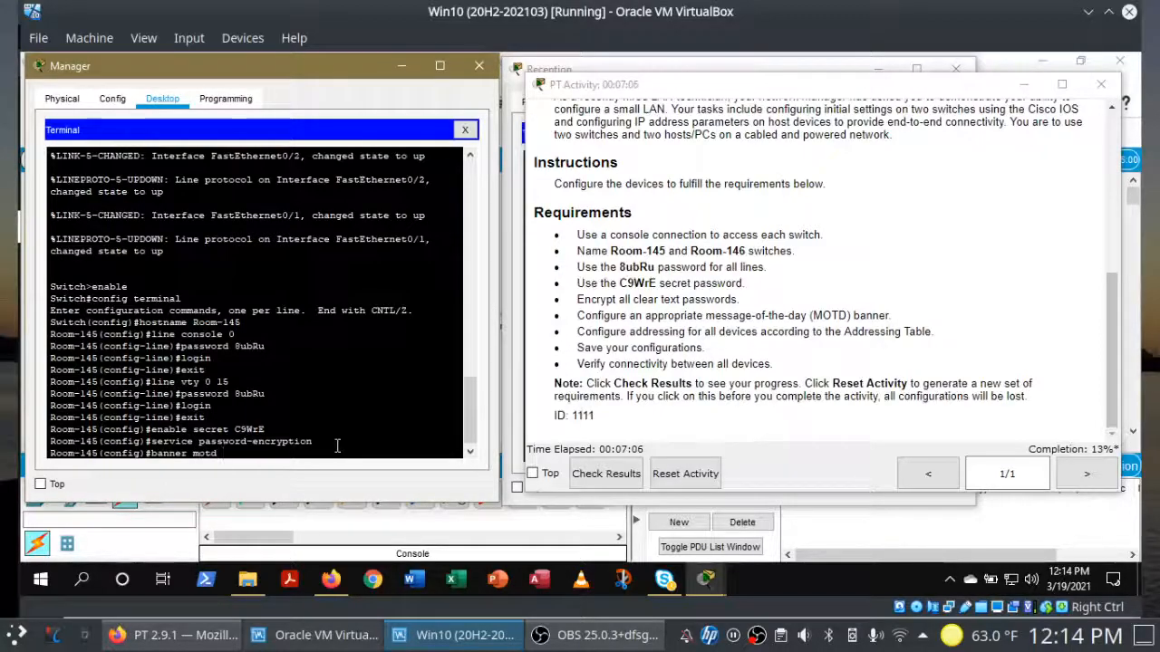
type("#Authoris")
type("ed use only!#")
key("Return")
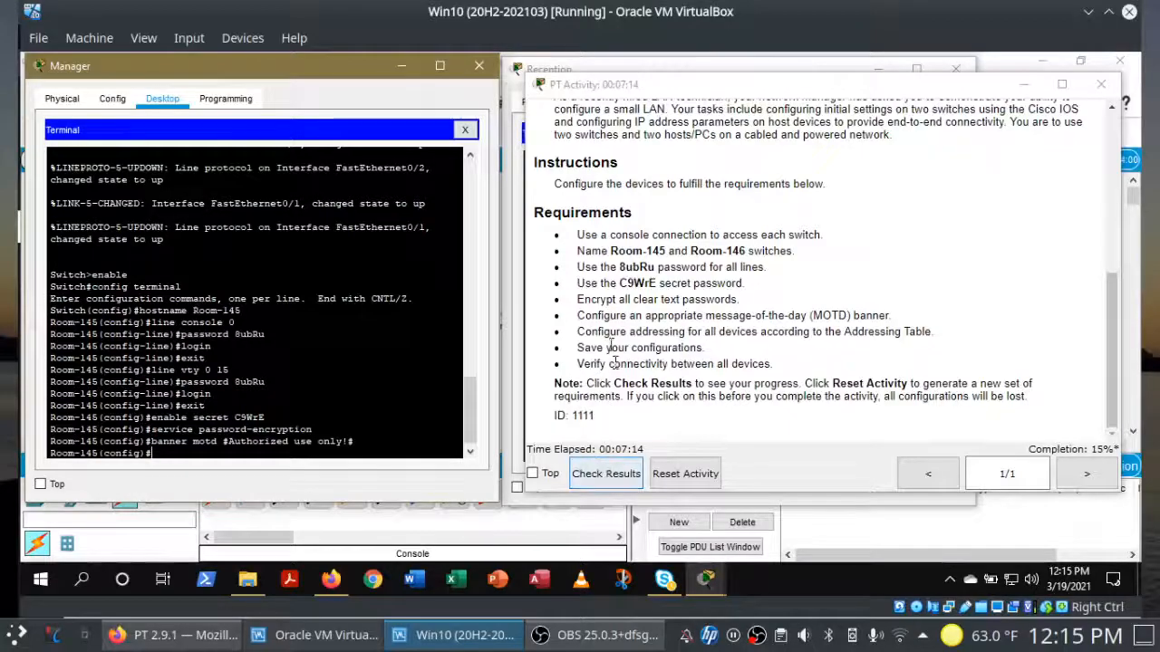
left_click(684, 69)
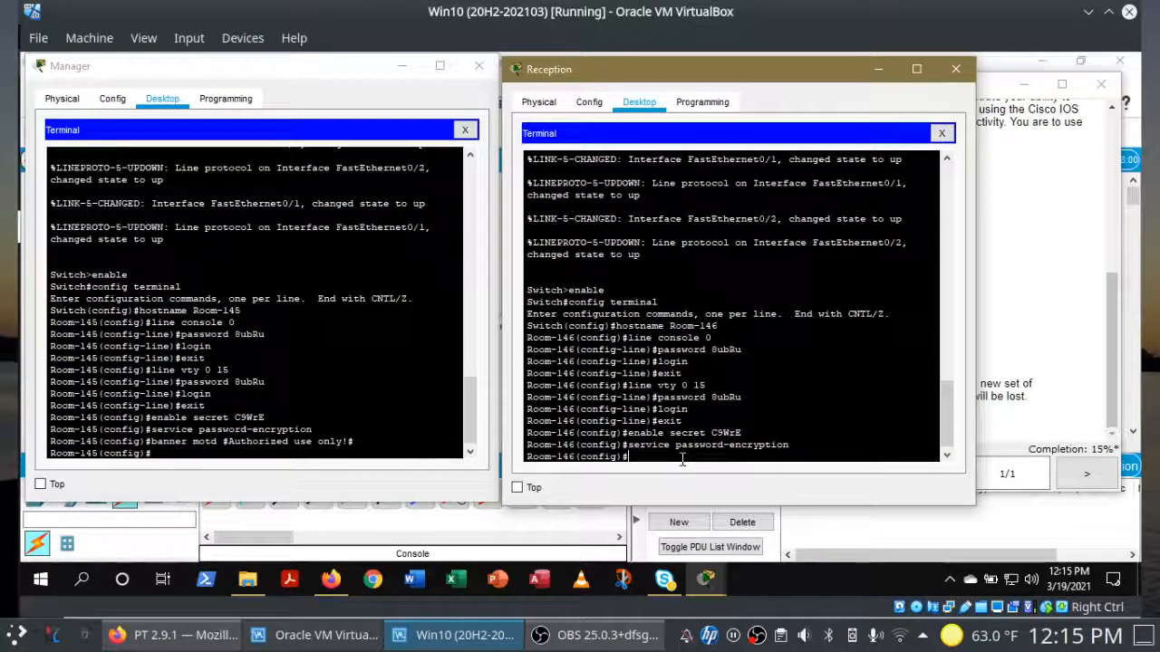
type("banner motd #A")
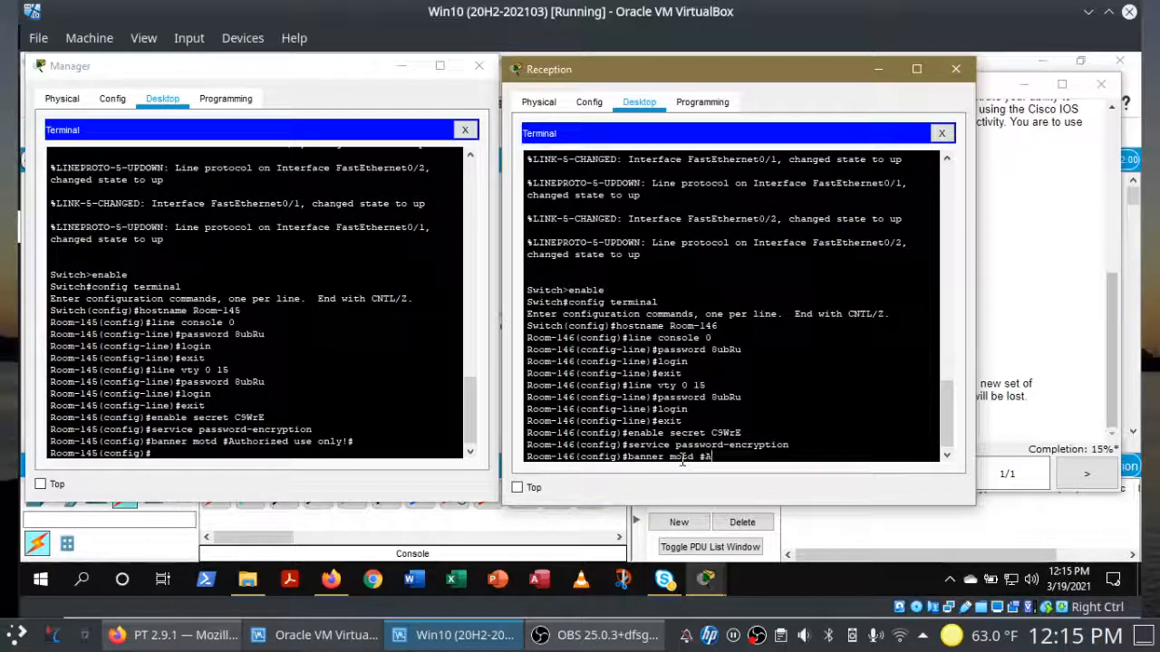
type("uthorized use on")
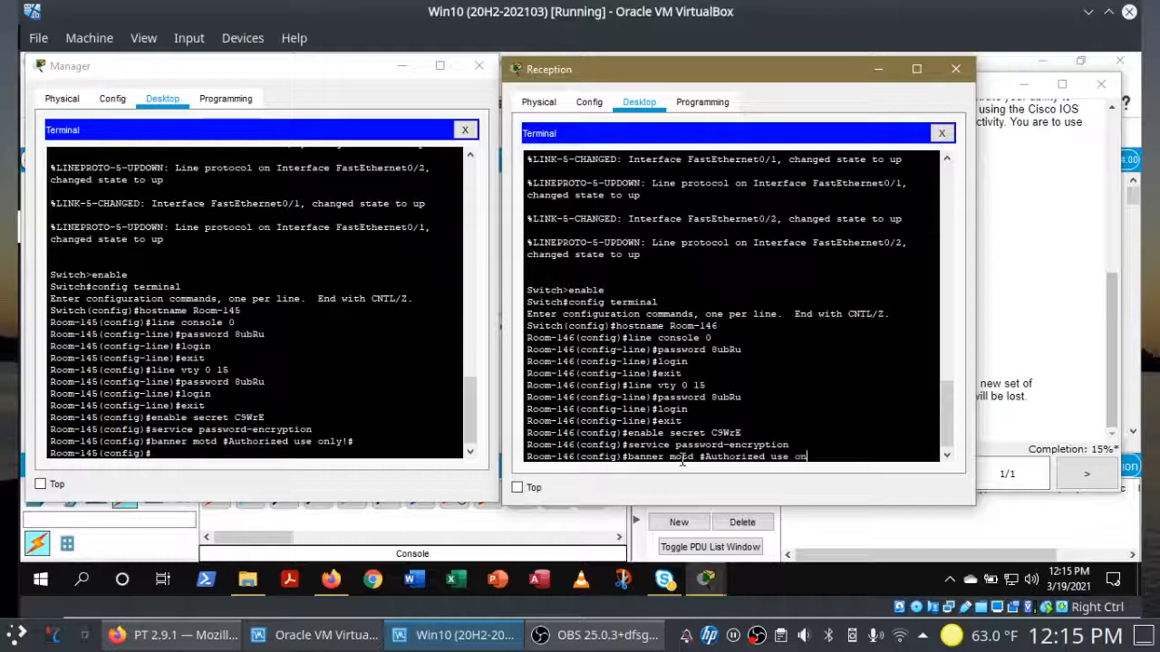
type("ly!")
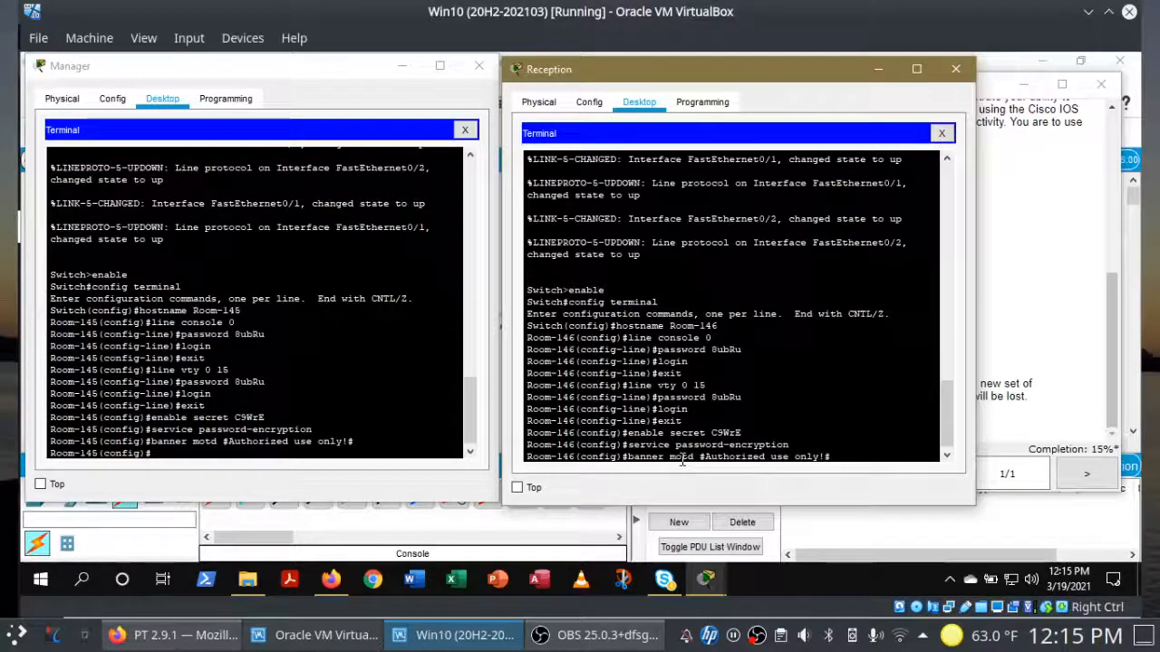
type("#")
key("Return")
left_click(1036, 326)
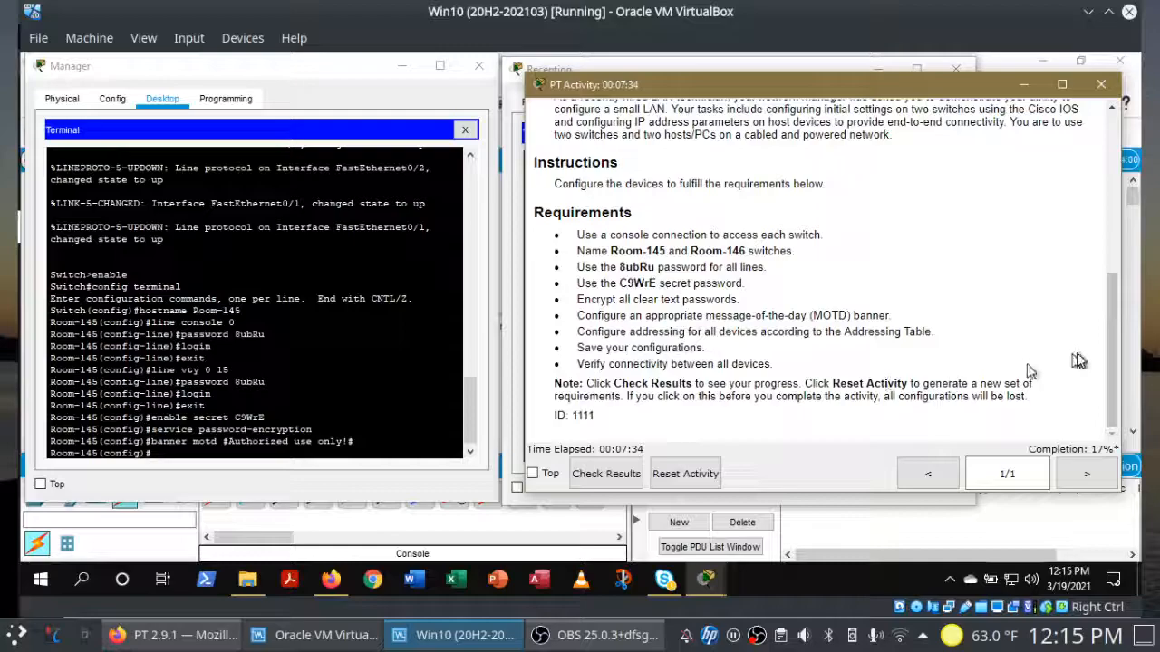
Step: Scroll the activity instructions up to the Addressing Table, then return to the Room-145 console
left_click_drag(1109, 394, 1109, 233)
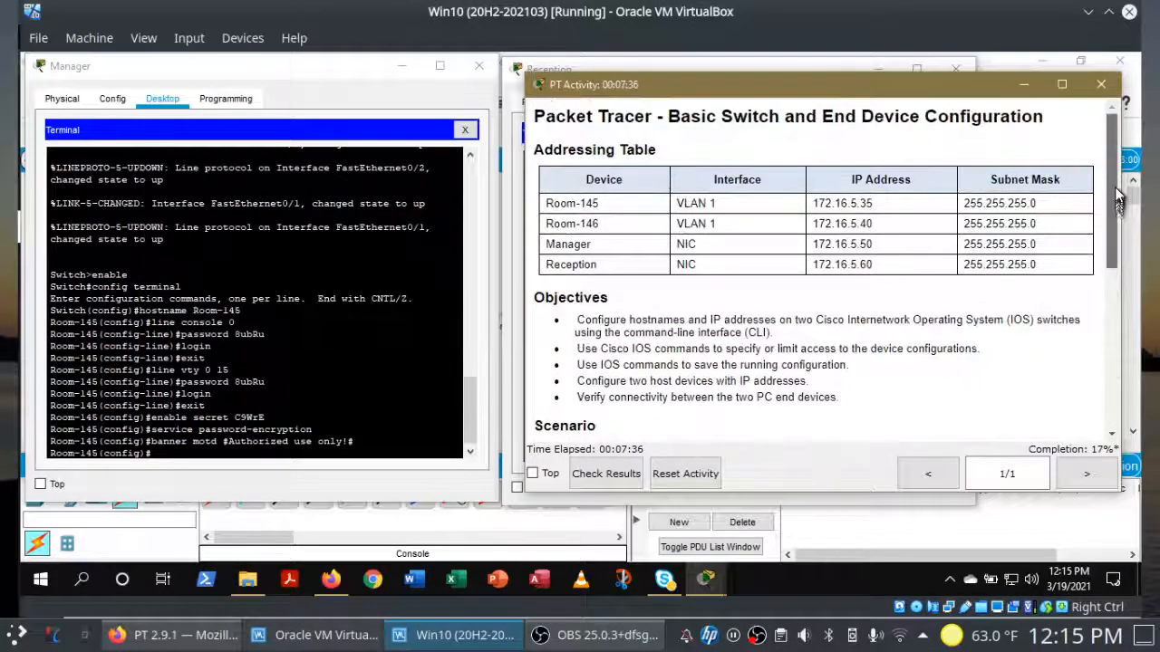
left_click(398, 450)
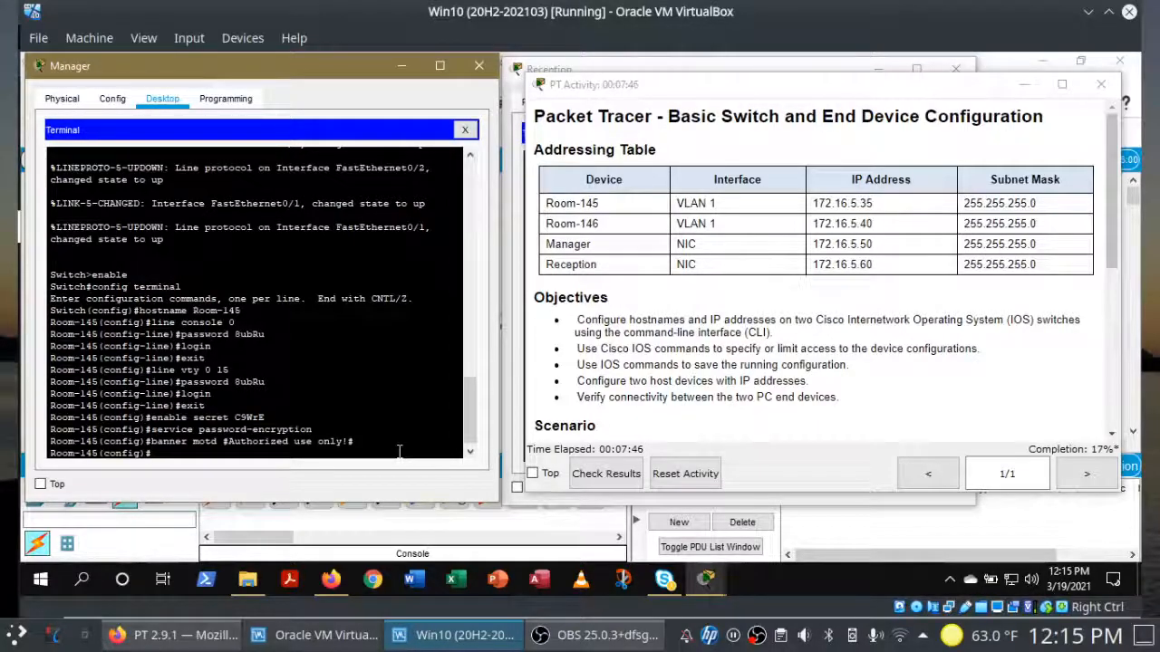
Step: On Room-145 run interface vlan 1, ip address 172.16.5.35 255.255.255.0, and no shut
type("i")
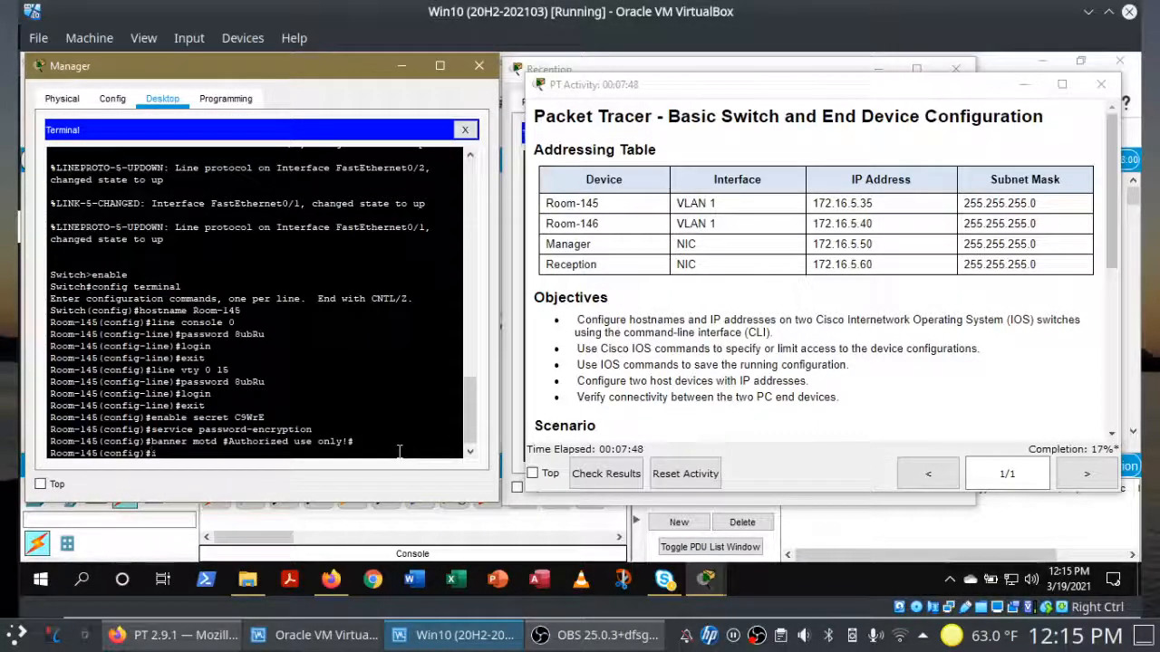
type("nterface vlan 1")
key("Return")
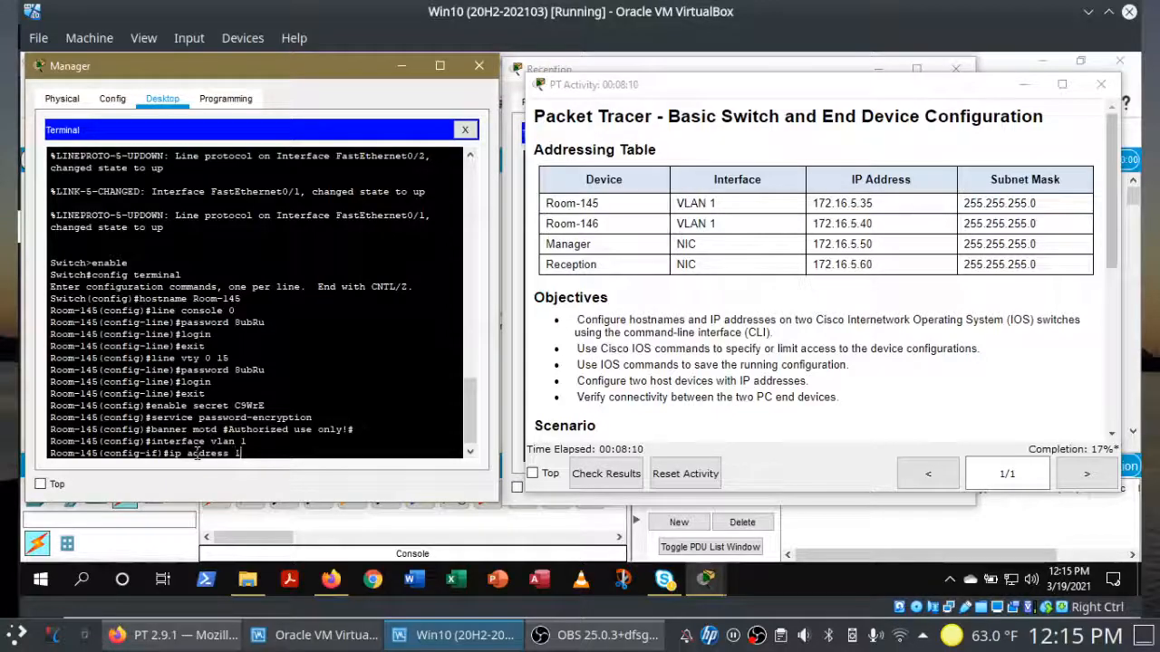
type("6.5.35 ")
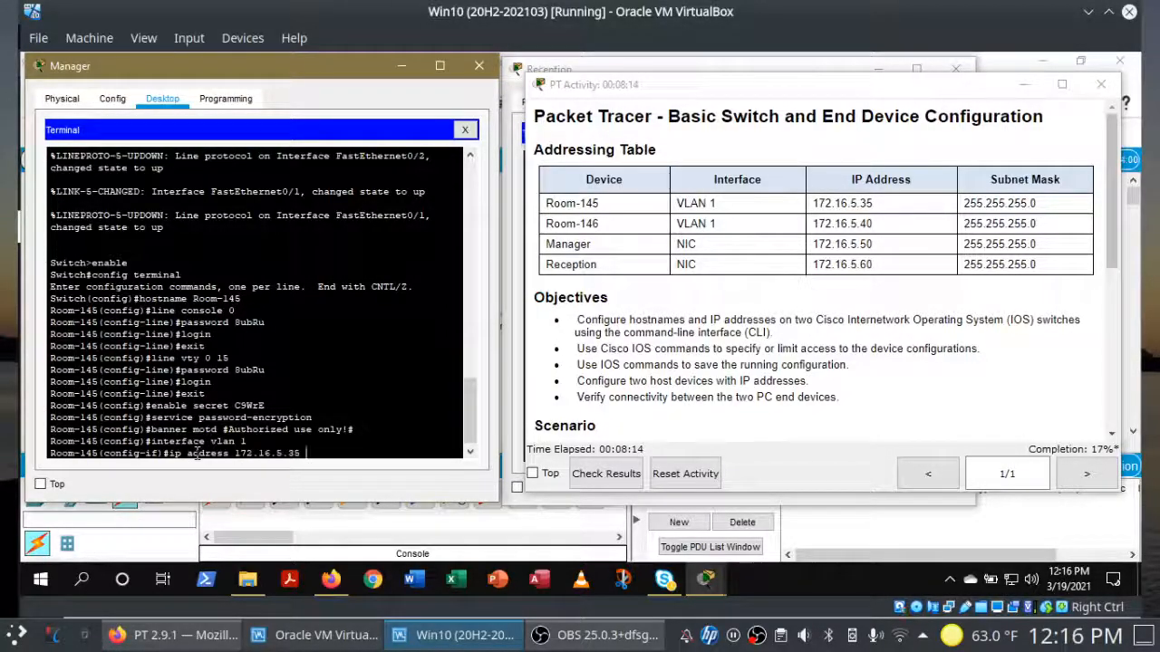
type("255.255.255.")
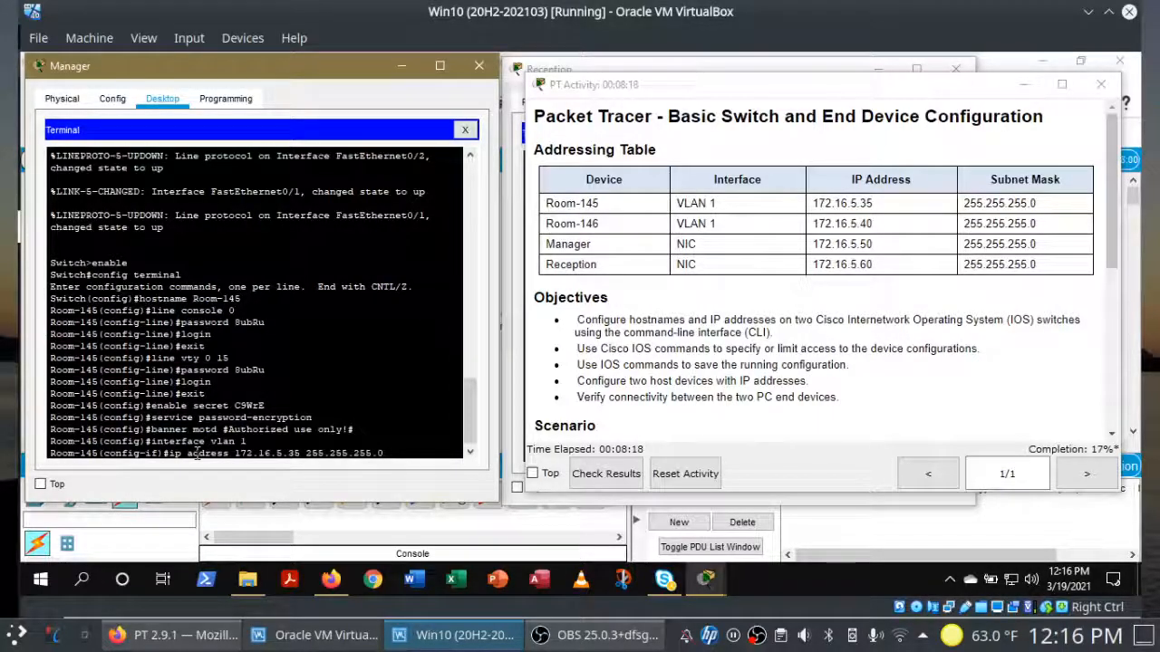
type("0")
key("Return")
type("no shut")
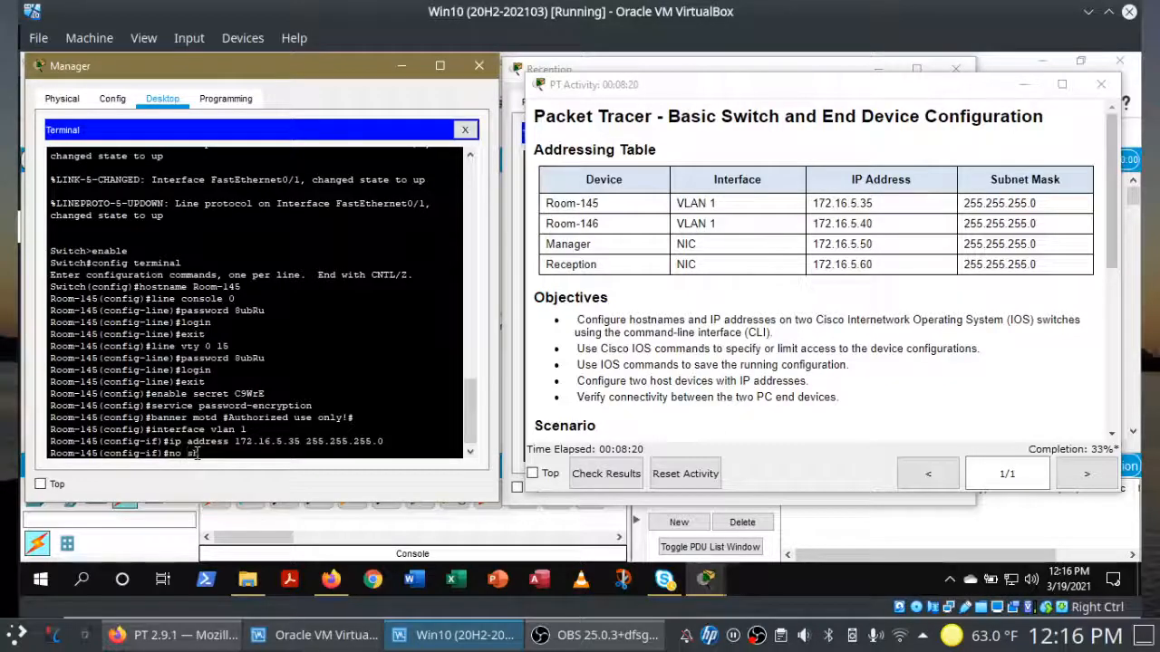
key("BackSpace")
key("BackSpace")
key("BackSpace")
key("BackSpace")
key("BackSpace")
key("Return")
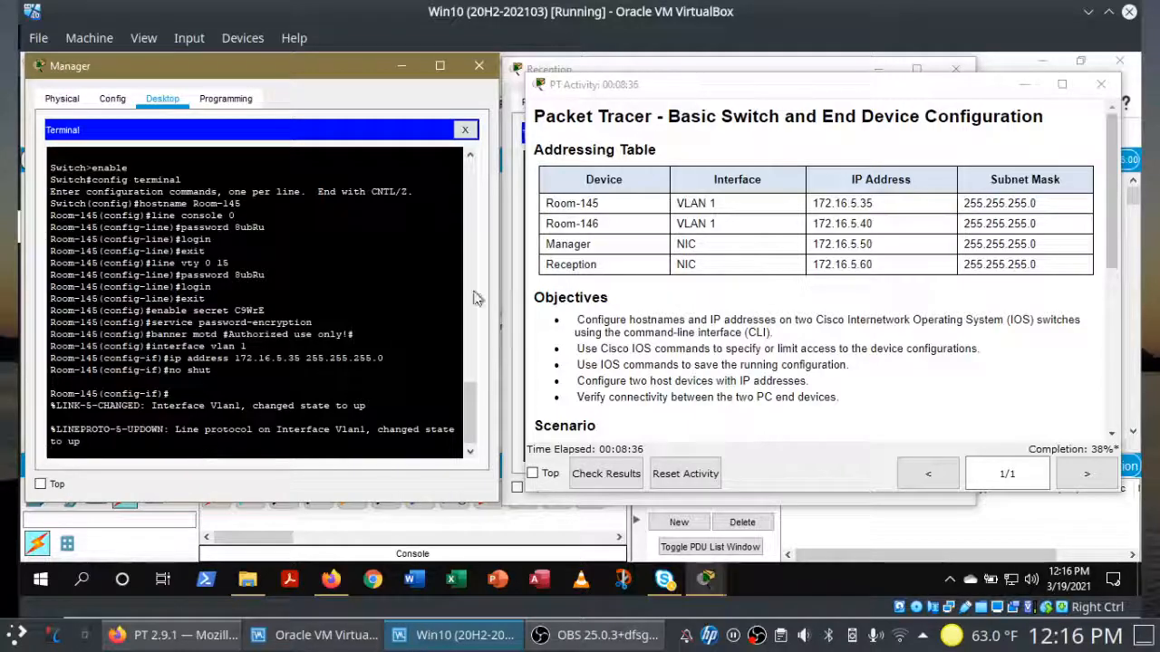
Step: On Room-146 run interface vlan 1, ip address 172.16.5.40 255.255.255.0, and no shut
left_click(722, 67)
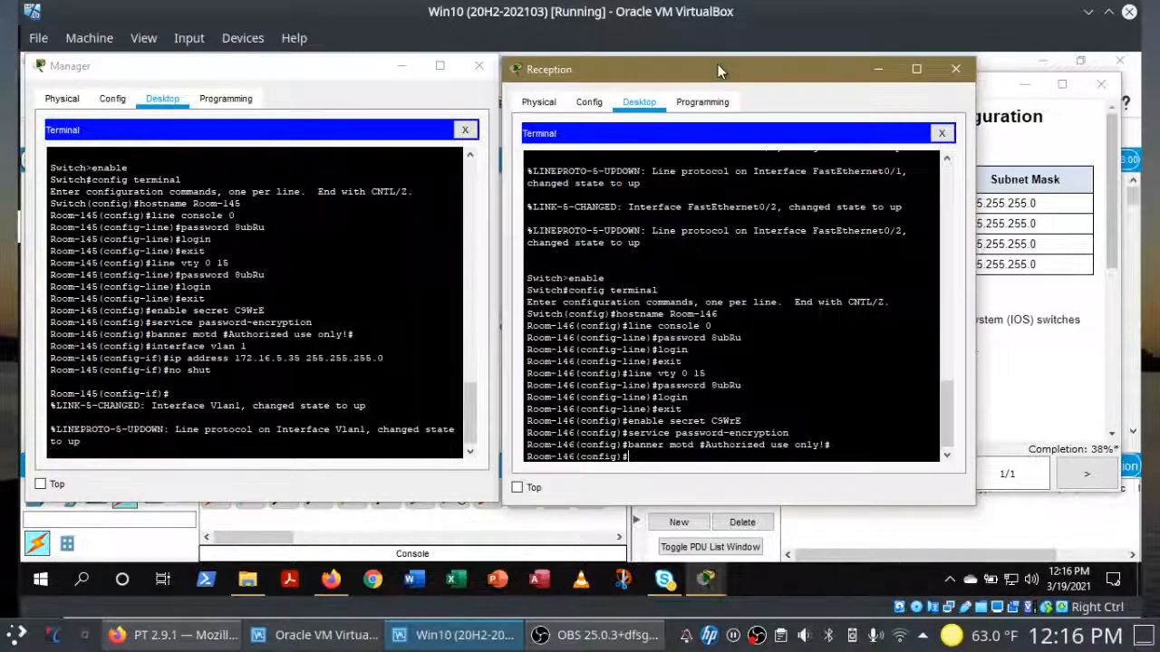
type("interface vlan 1")
key("Return")
type("i")
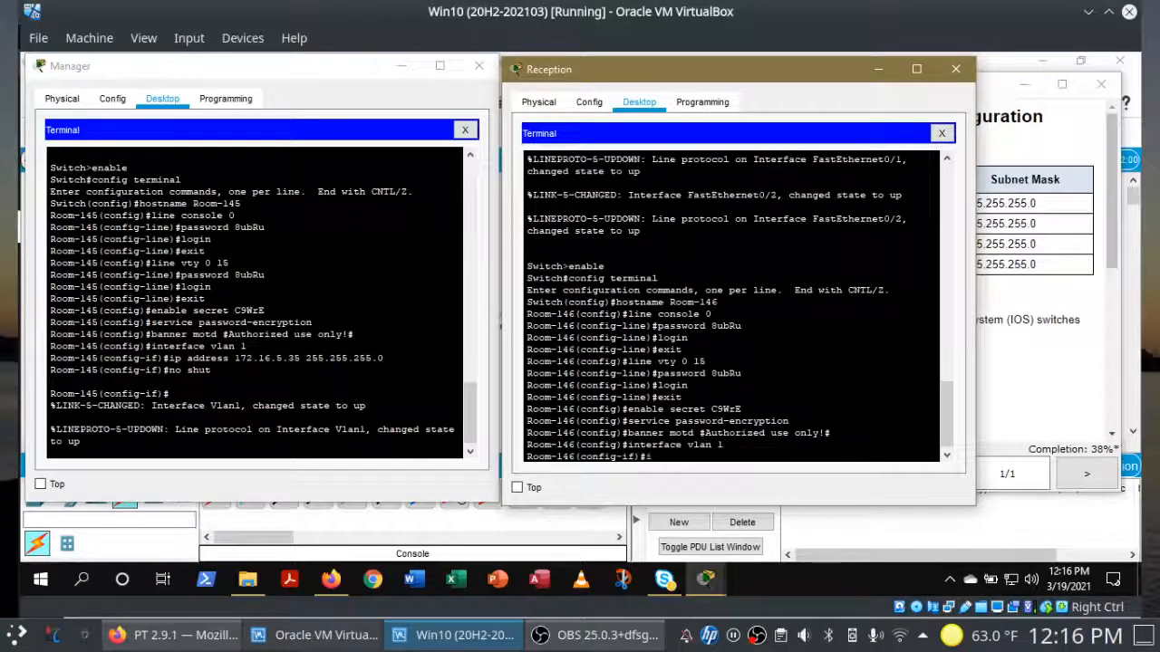
type("p address 172.16.5.40 255.25")
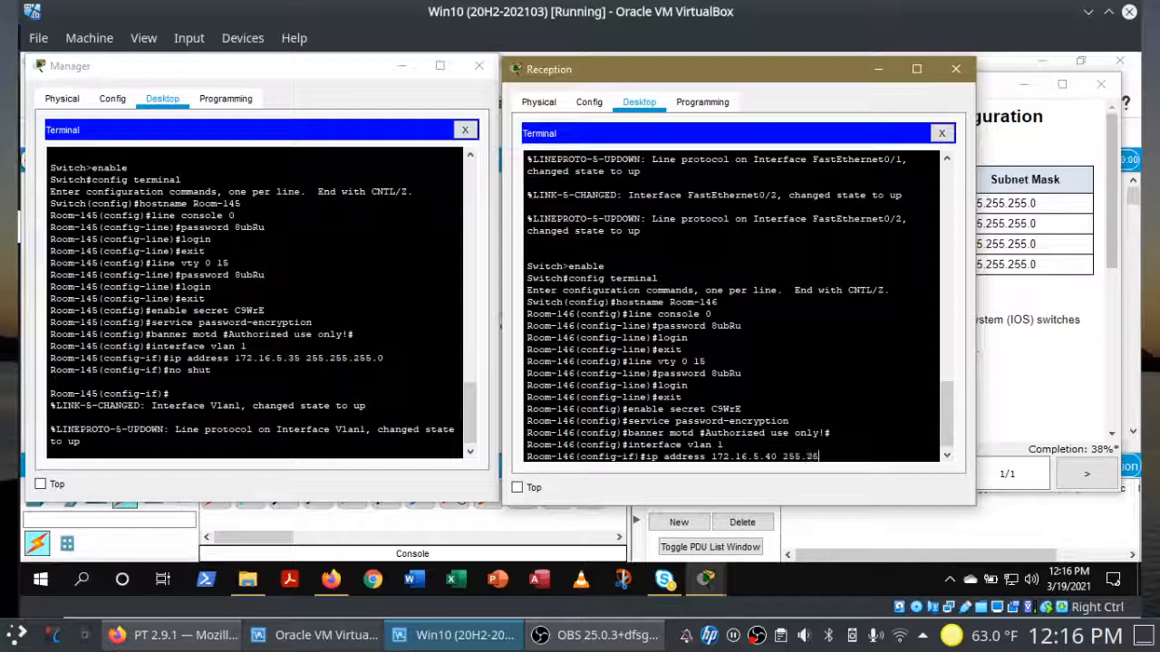
type("5.255.0")
key("Return")
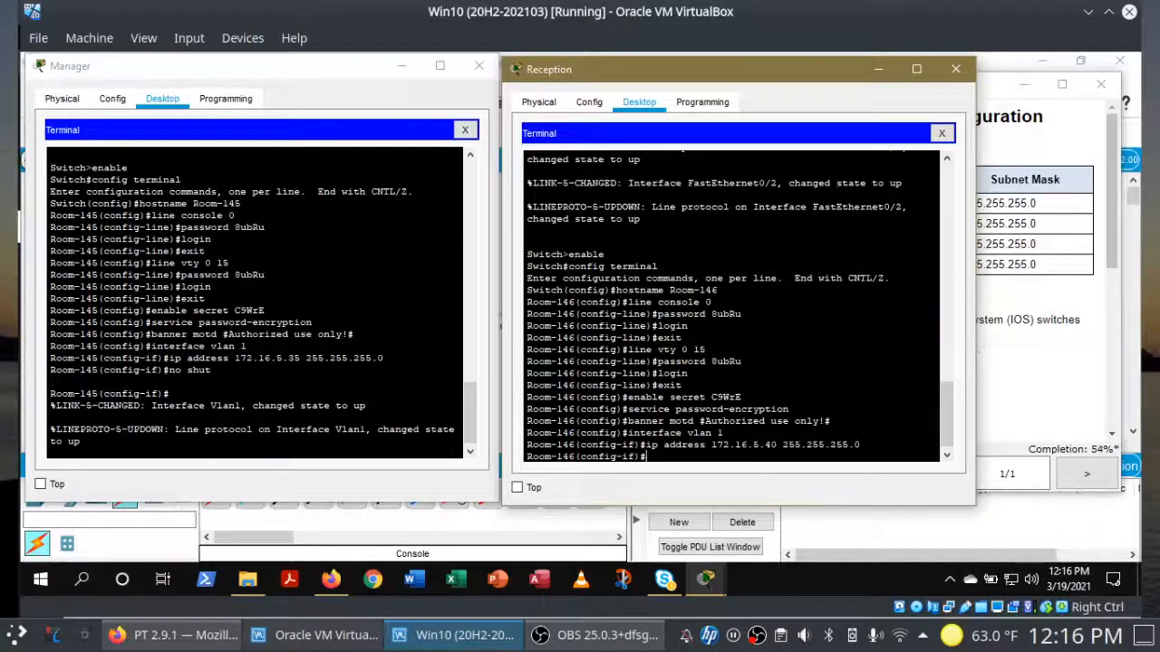
type("no shut")
key("Return")
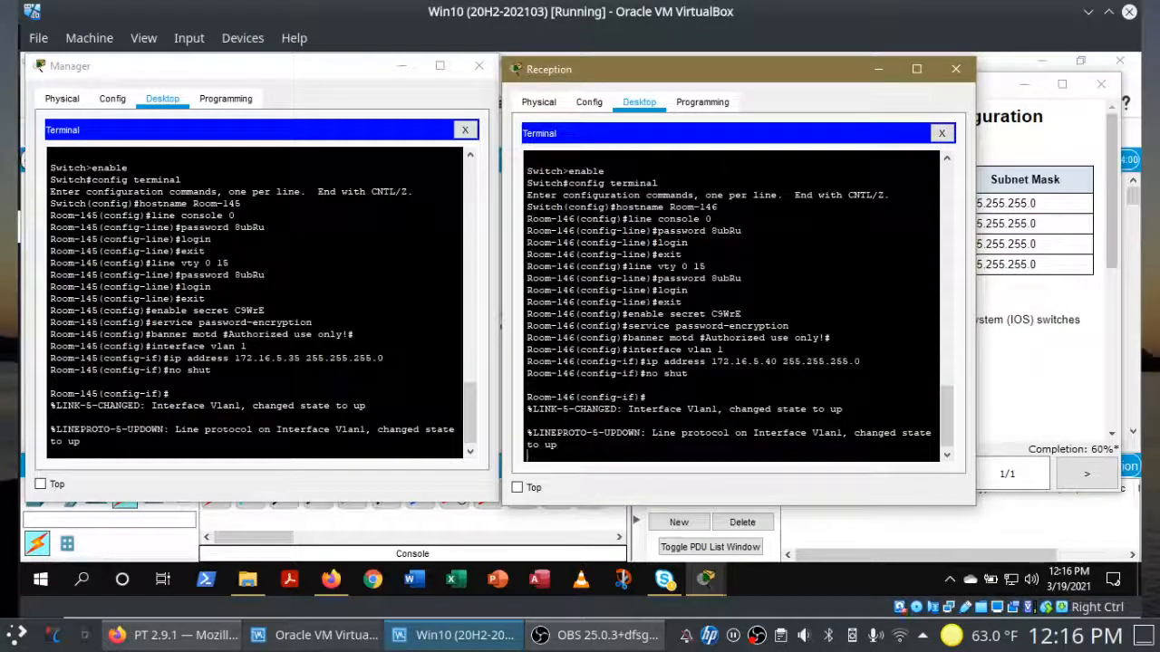
left_click(1066, 338)
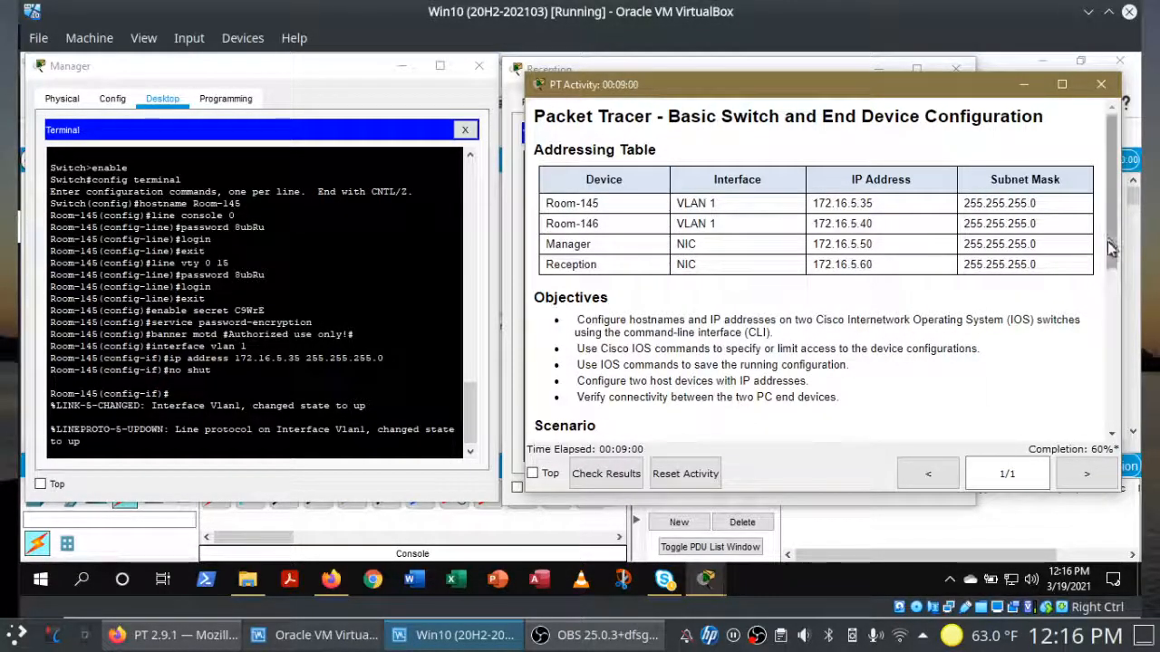
Step: On the Room-145 switch, exit back to privileged mode and save the configuration with wr
left_click_drag(1111, 243, 1095, 388)
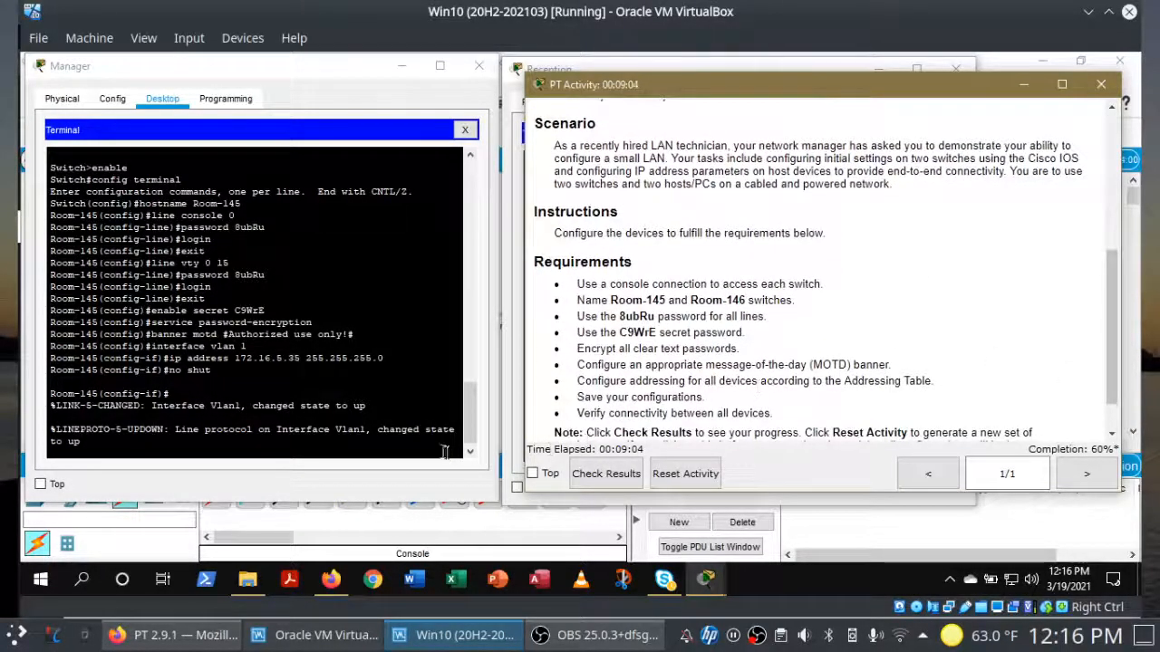
left_click(417, 449)
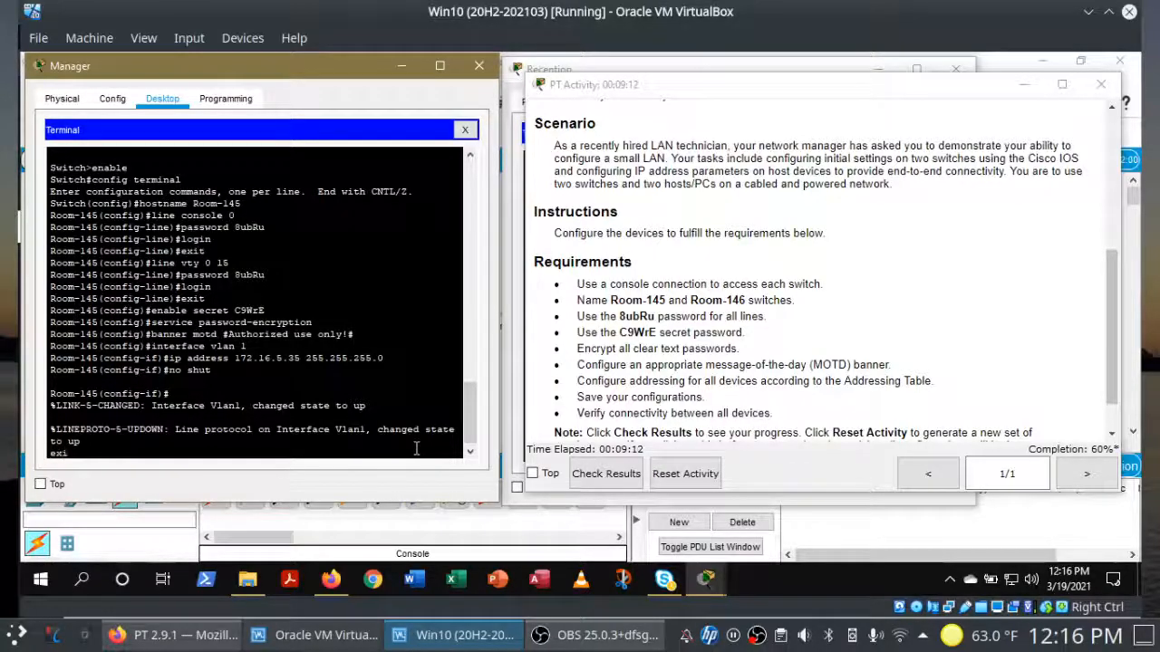
type("exit")
key("Return")
type("exi")
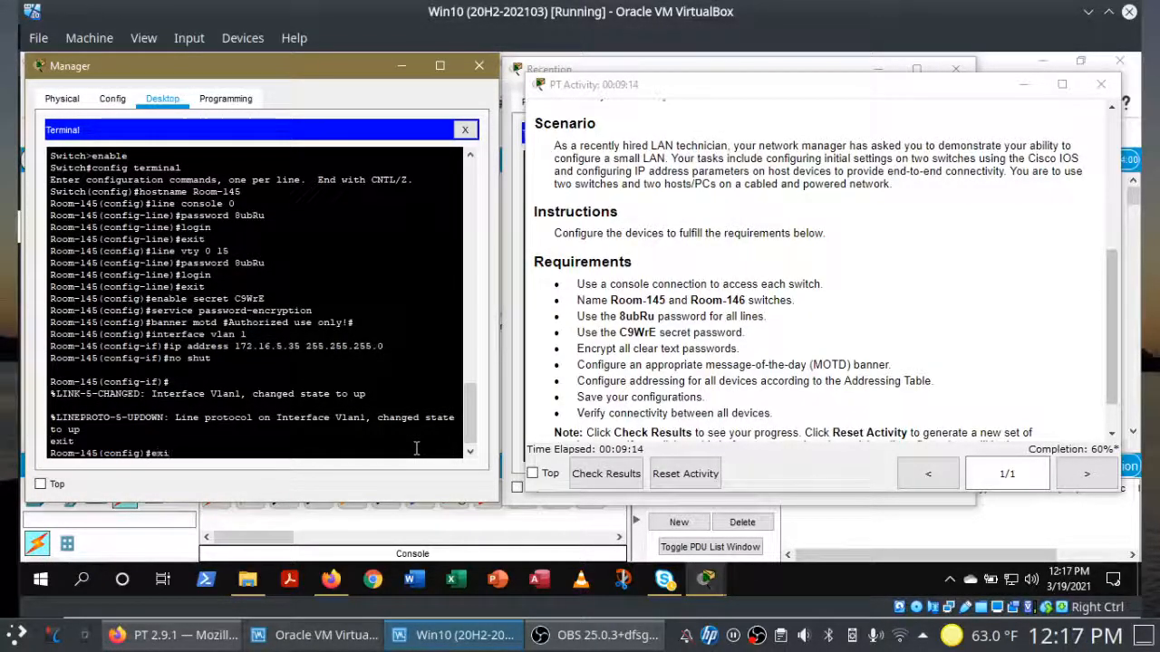
type("t")
key("Return")
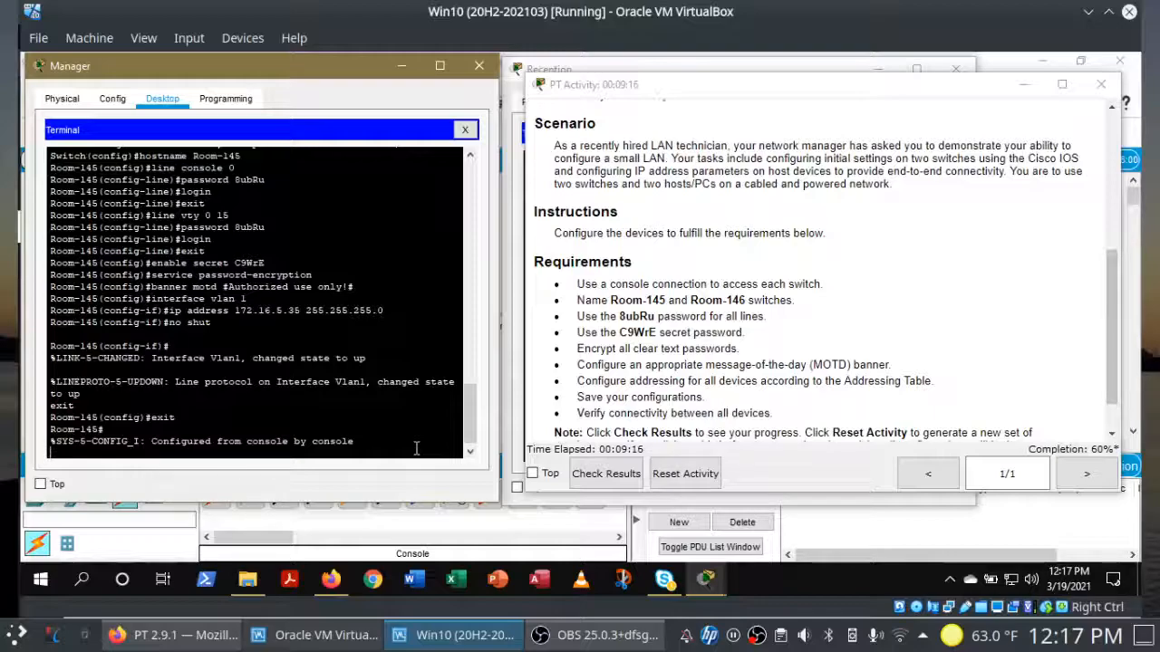
type("wr")
key("Return")
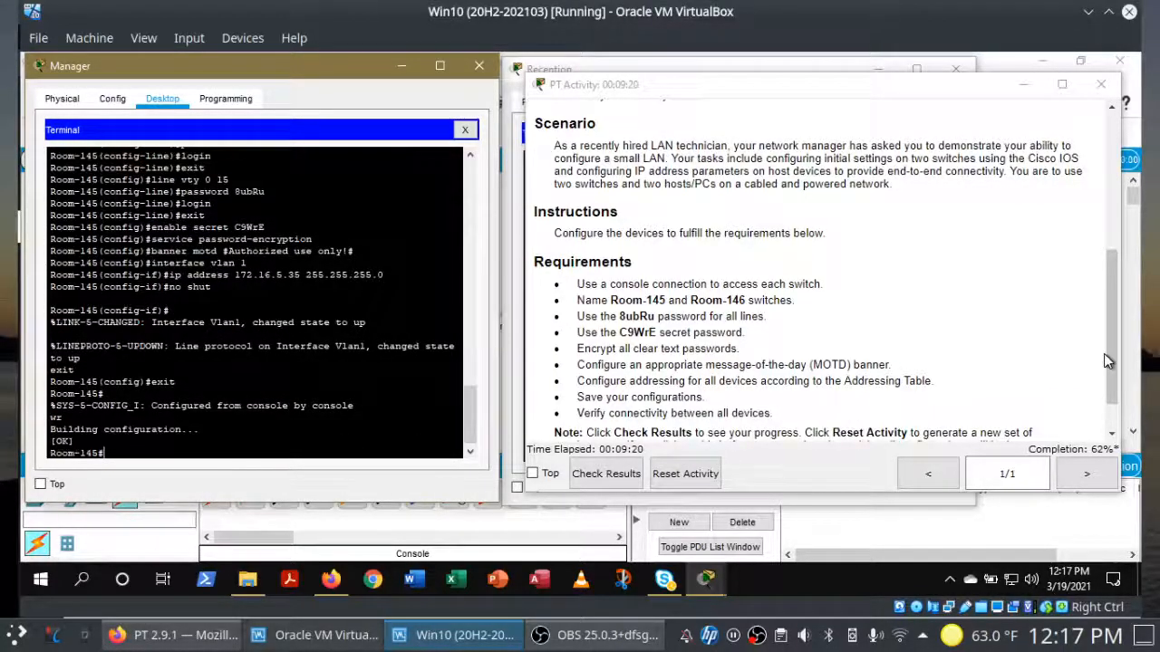
Step: On the Room-146 switch, exit configuration mode and save the configuration with wr
left_click(571, 69)
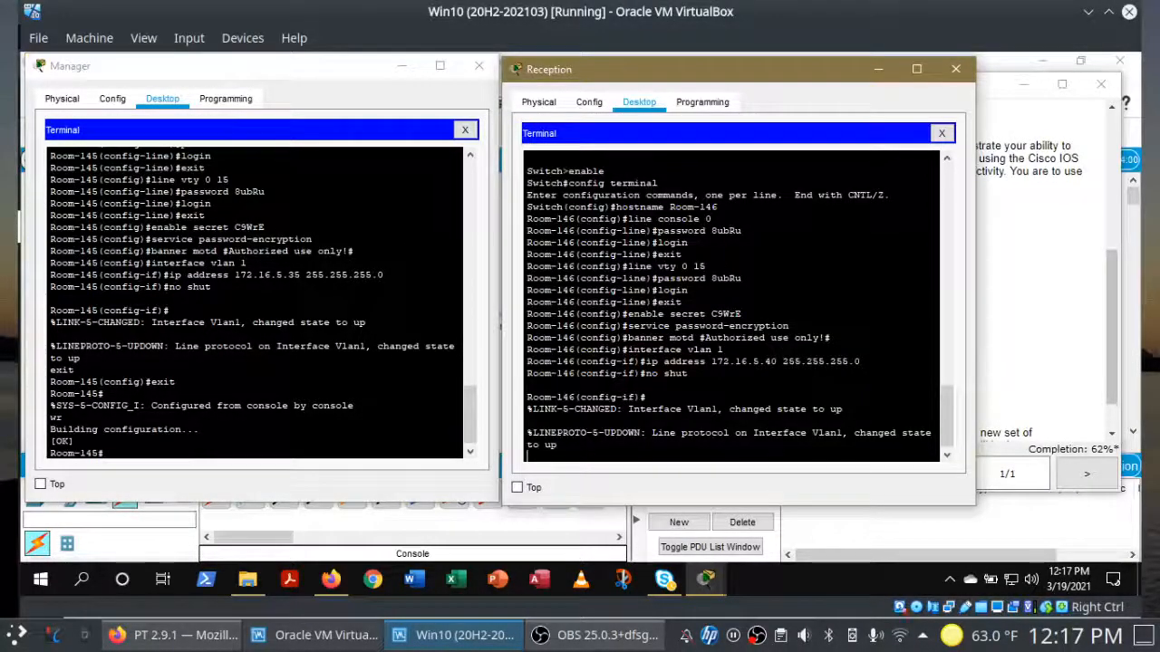
type("exit")
key("Return")
type("exit")
key("Return")
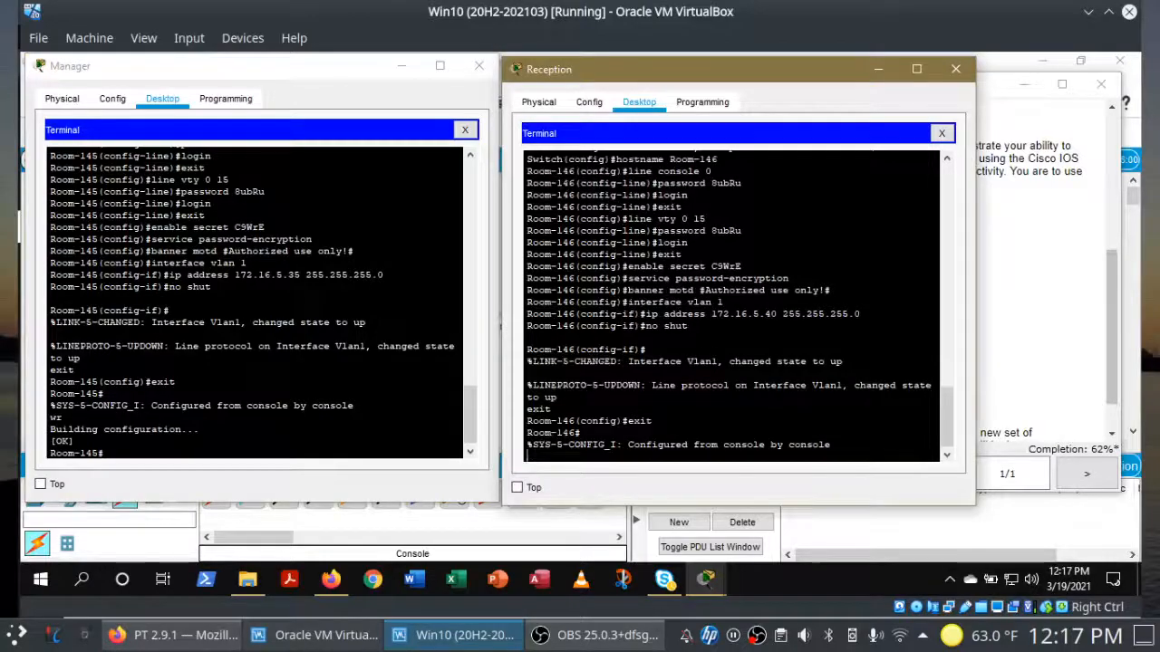
type("wr")
key("Return")
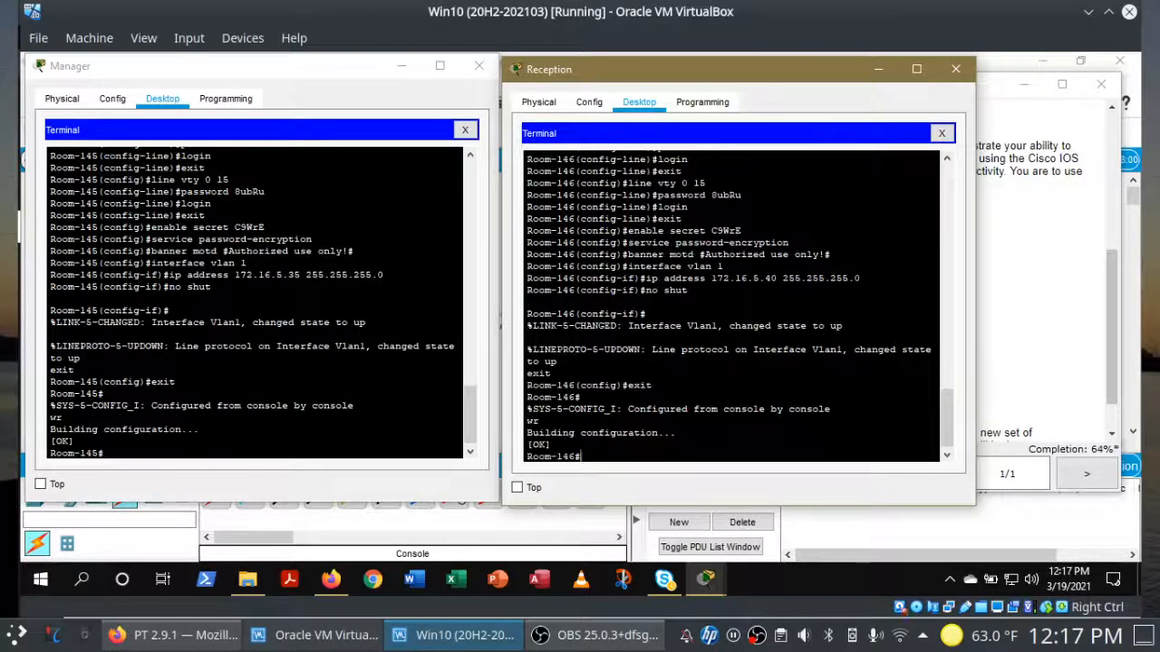
left_click(1120, 290)
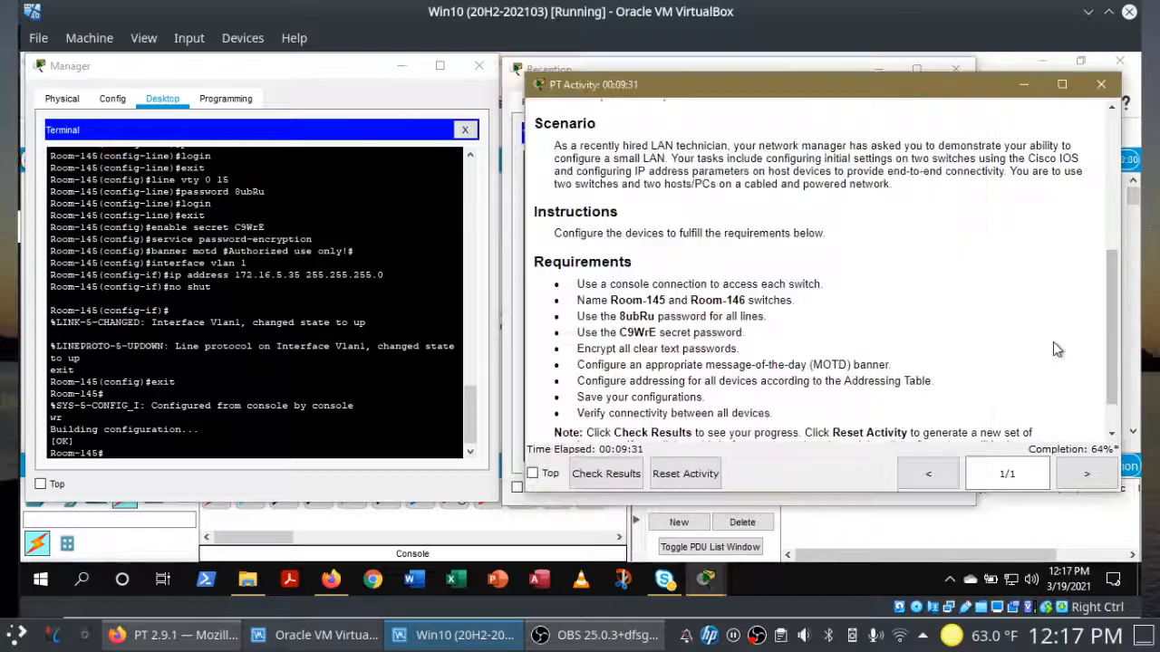
Step: Check the activity results and view the Assessment Items breakdown showing 58/90
left_click(620, 469)
left_click(1045, 258)
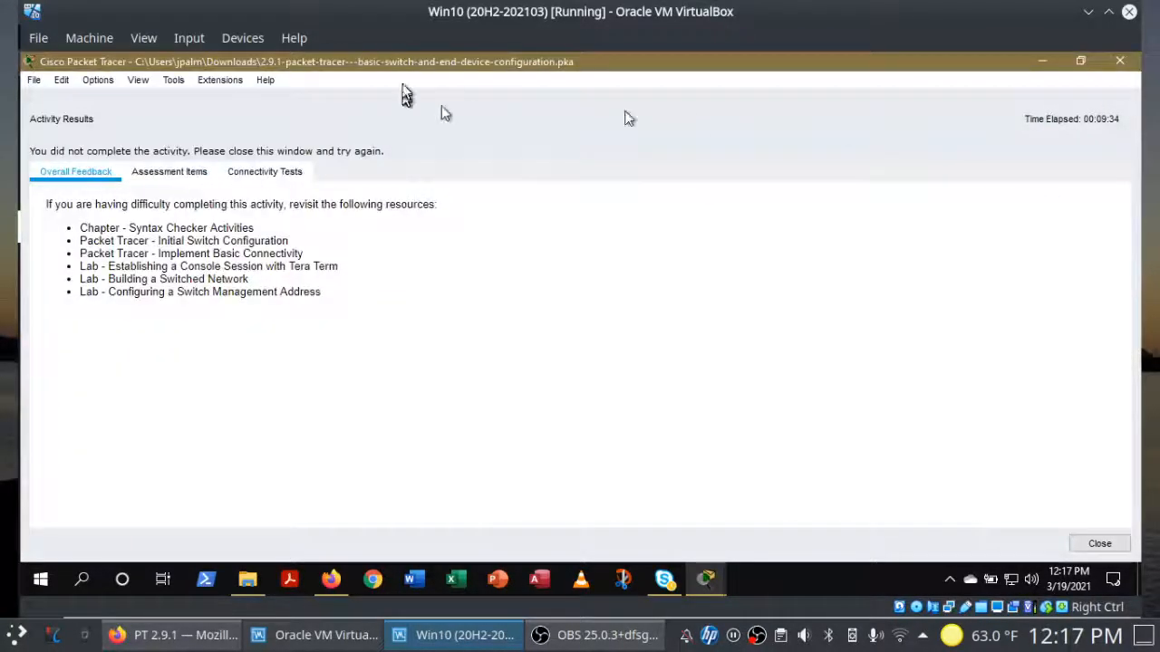
left_click(186, 172)
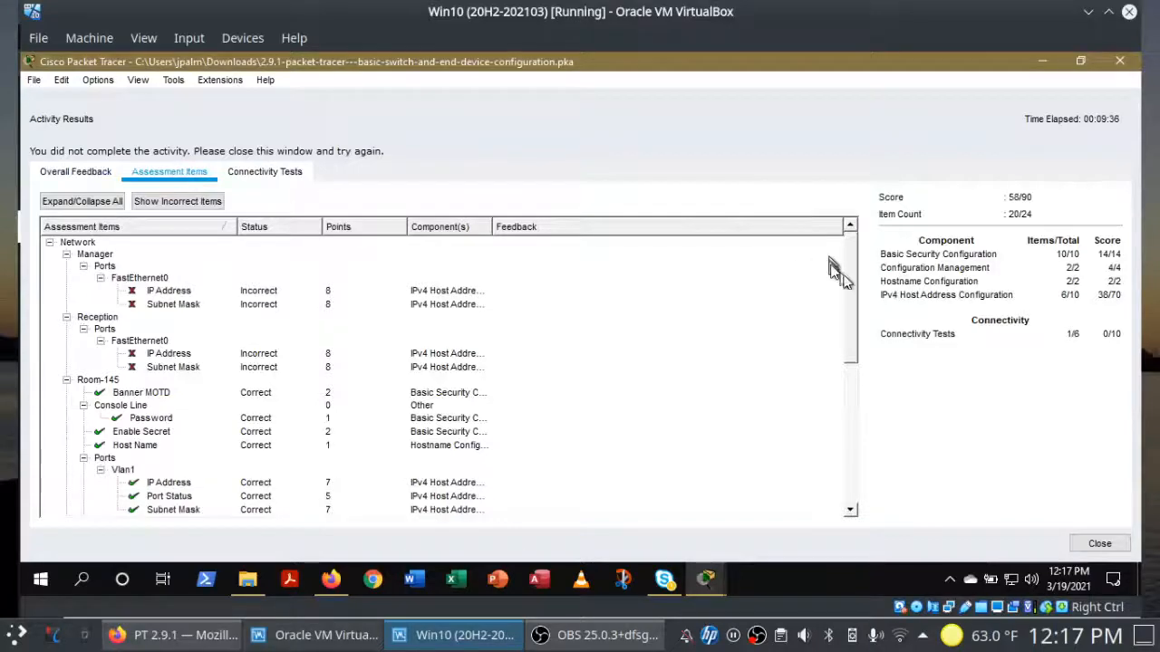
left_click_drag(850, 279, 855, 225)
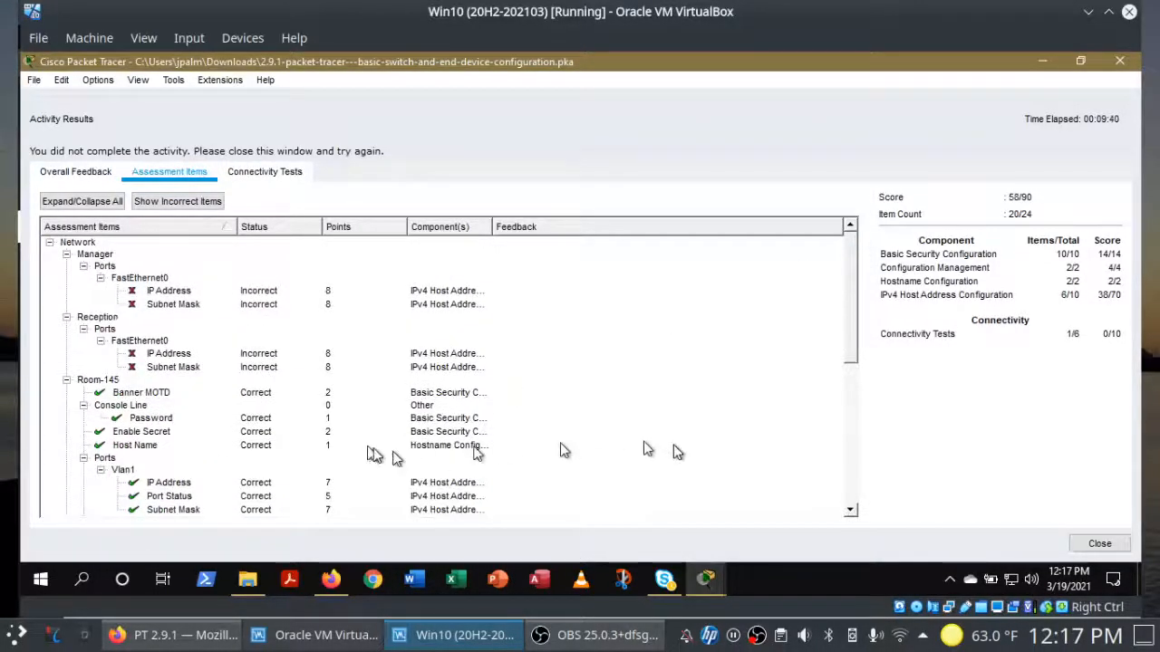
Step: Return to the Room-145 switch console and end the privileged session with exit
left_click(706, 566)
left_click(738, 523)
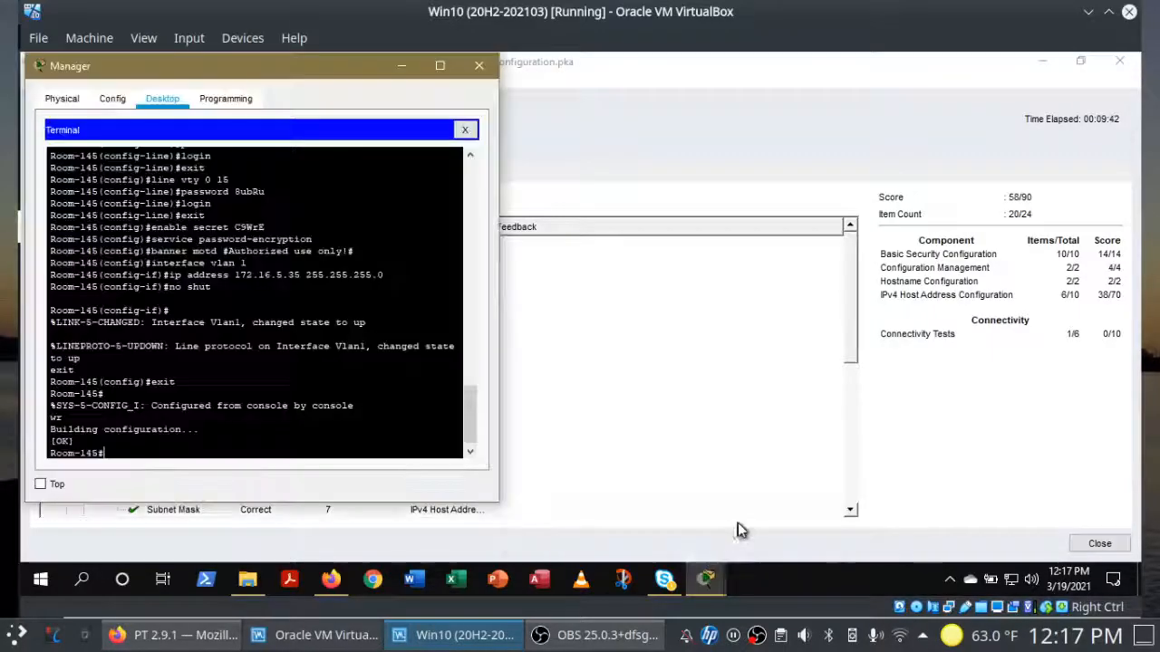
mouse_move(720, 580)
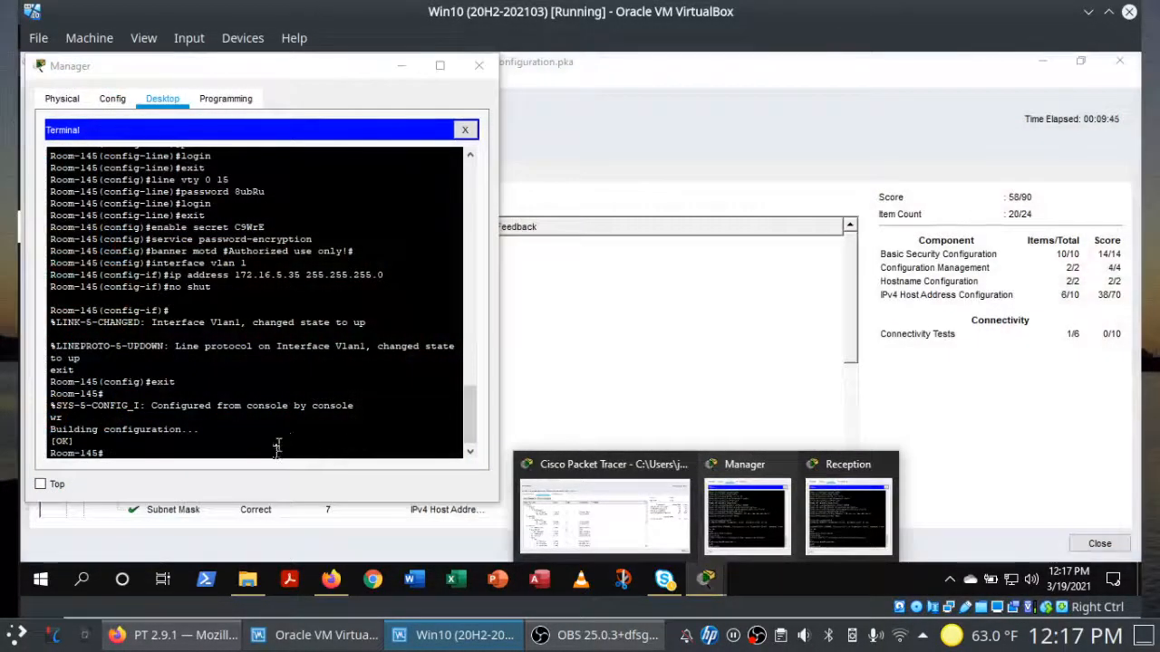
left_click(276, 451)
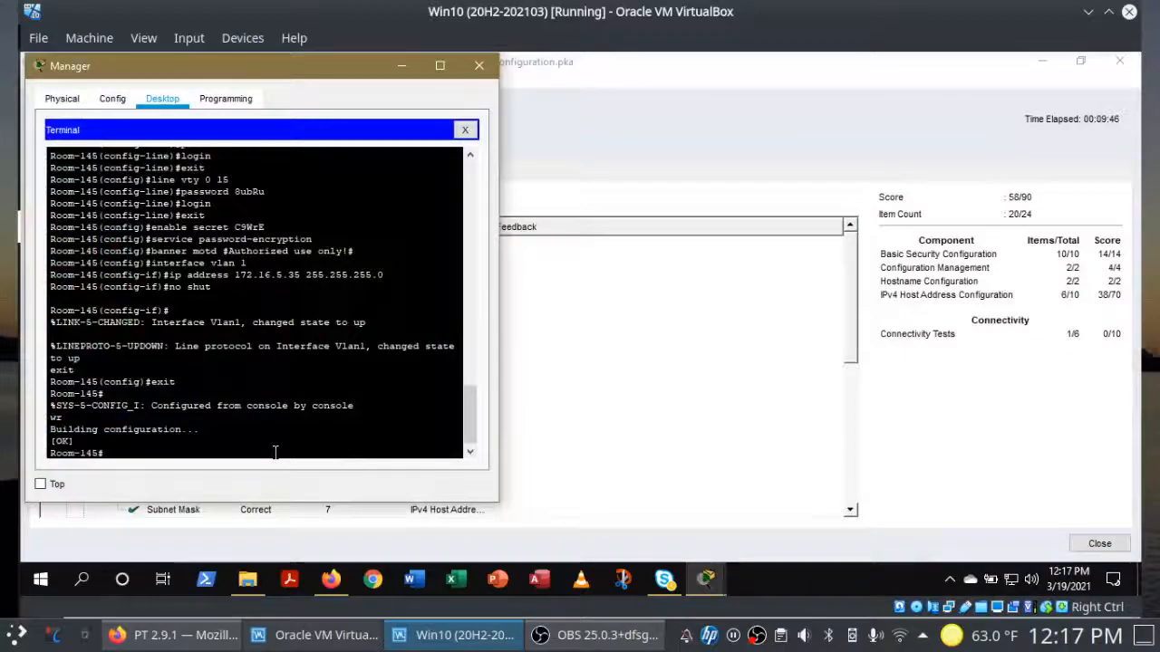
type("exit")
key("Return")
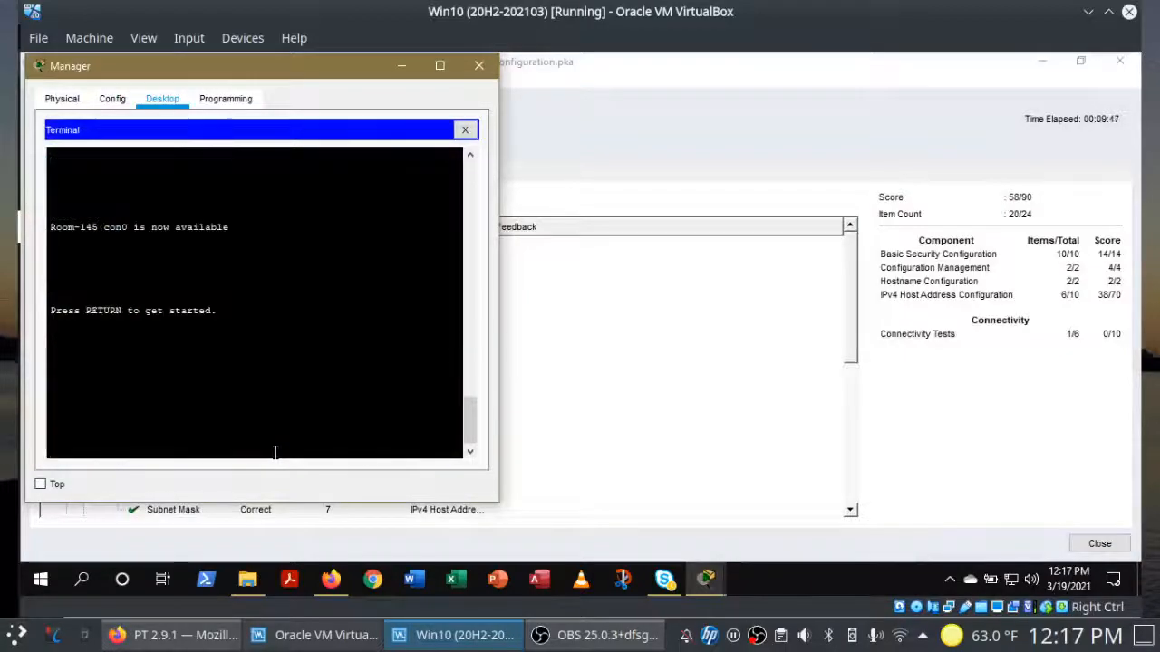
Step: End the Room-146 console session from the Reception PC's terminal with exit
left_click(706, 580)
left_click(825, 515)
type("exit")
key("Return")
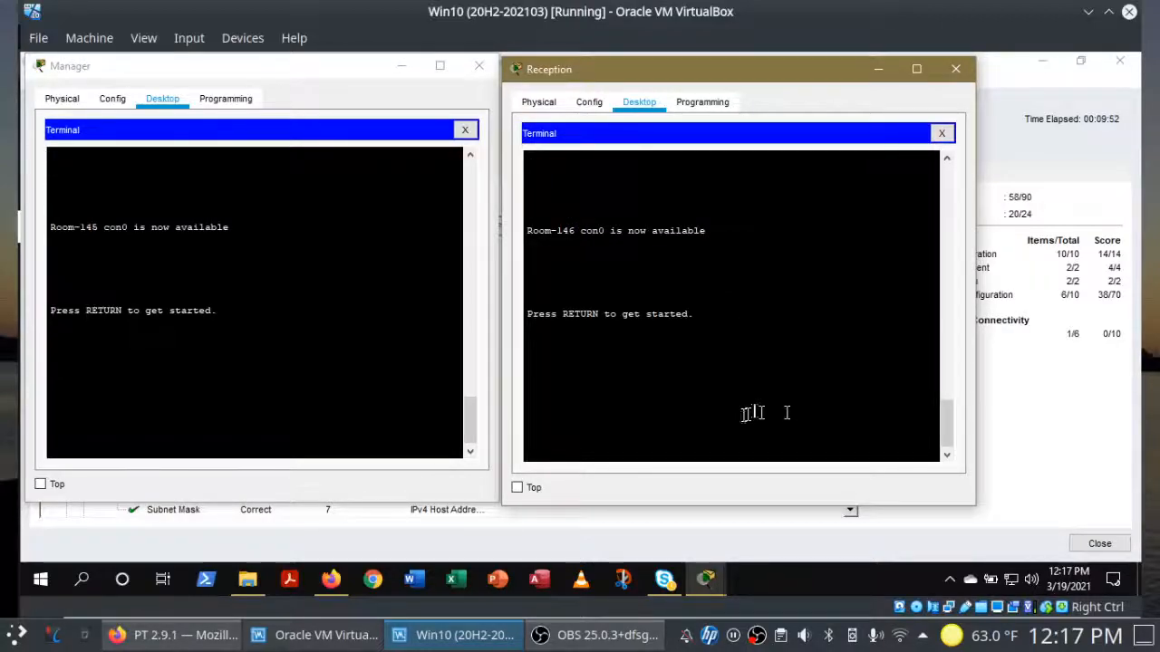
key("Return")
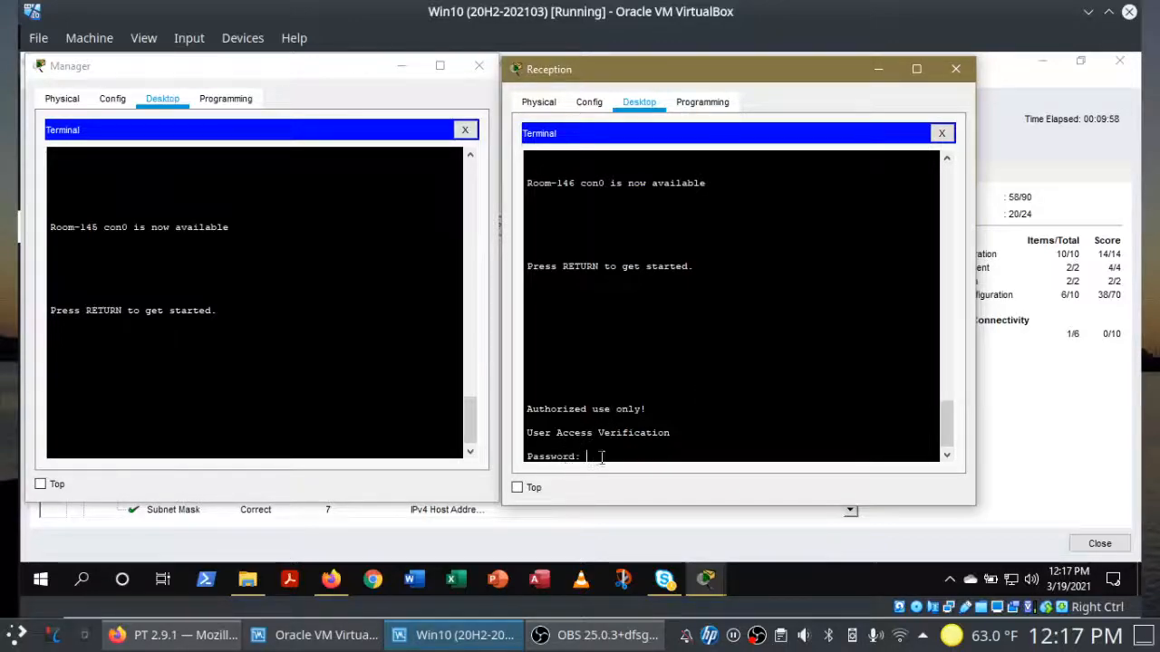
Step: Close both PC terminals, open IP Configuration on Manager and Reception, and bring up the results
left_click(941, 133)
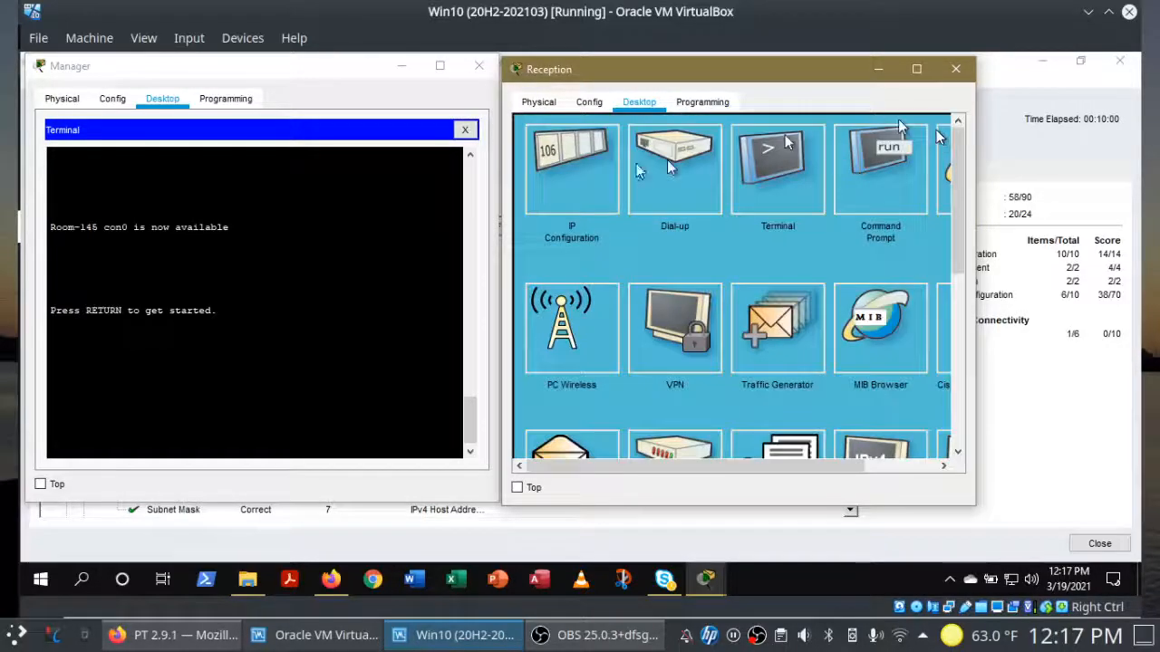
left_click(465, 130)
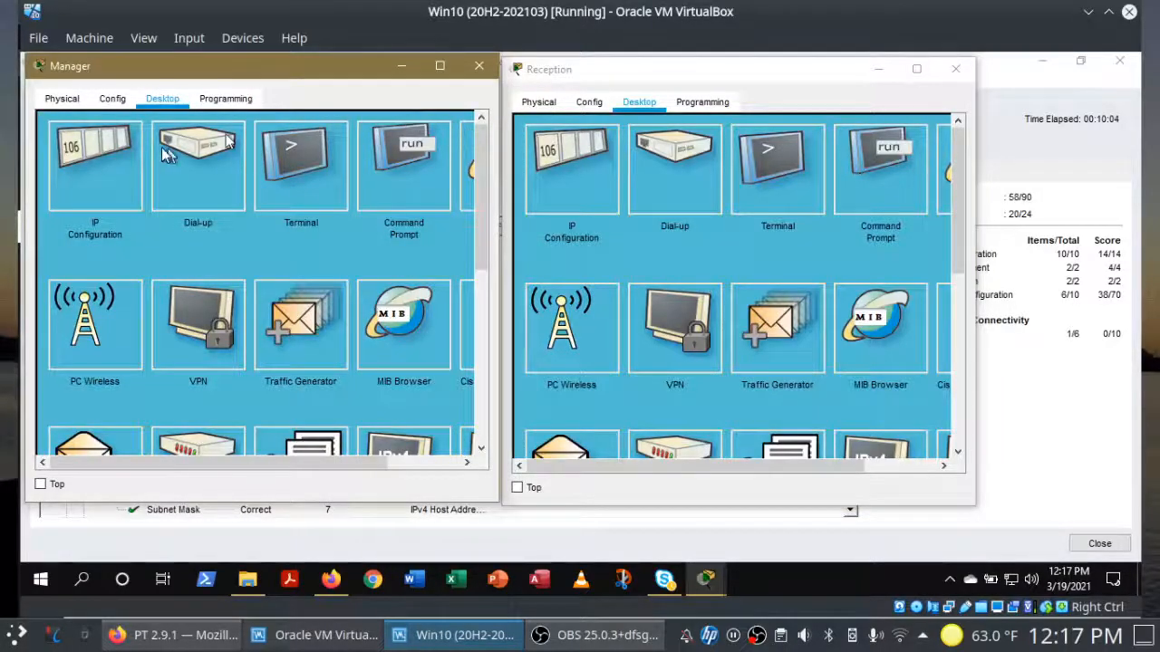
left_click(97, 174)
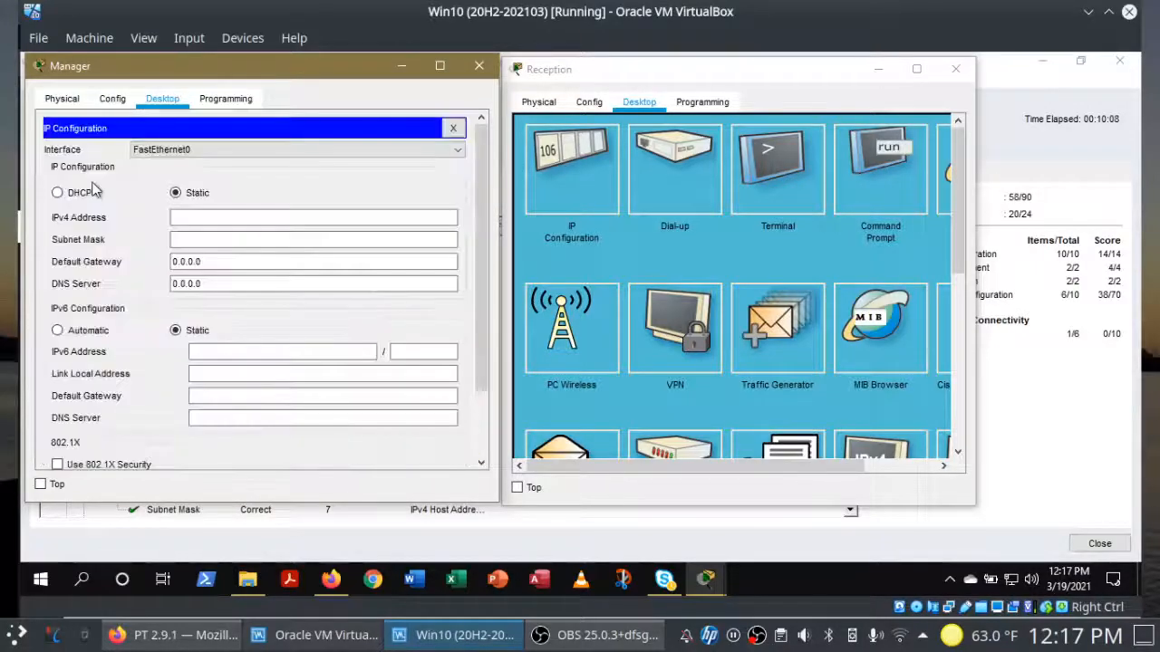
left_click(539, 163)
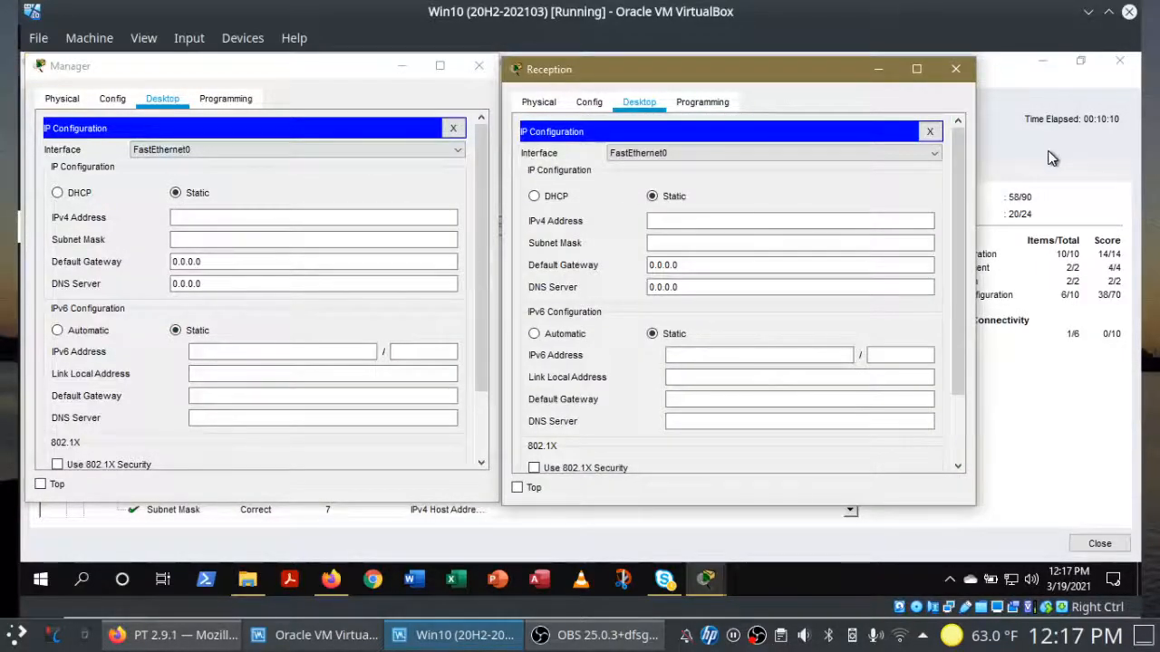
left_click(999, 459)
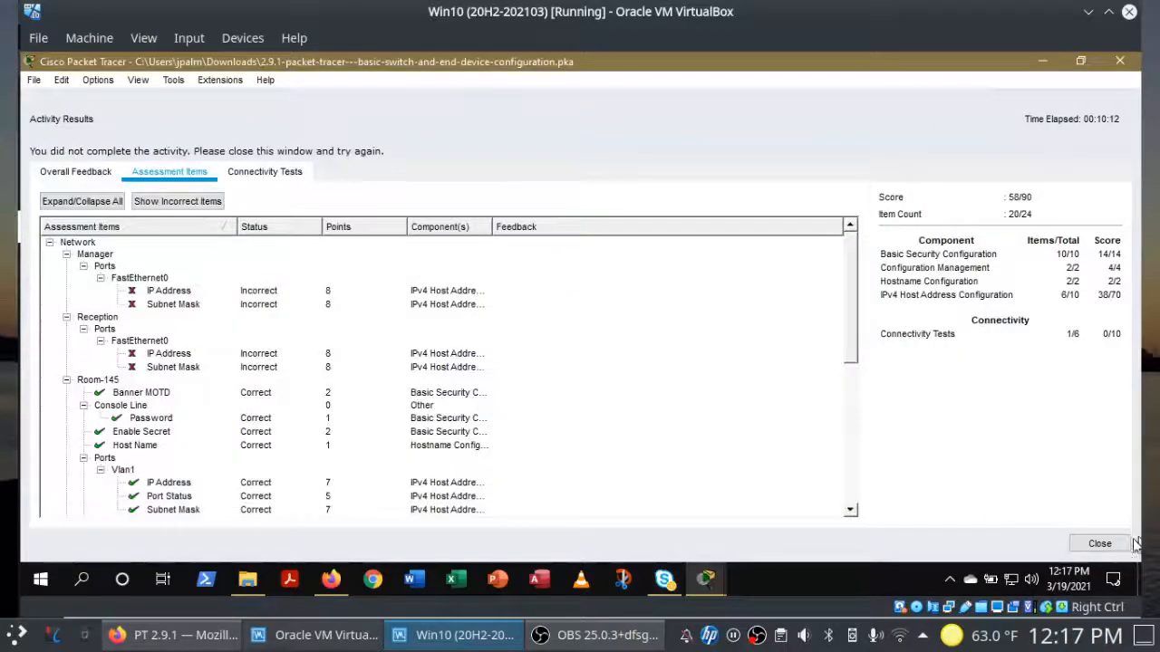
Step: Close the activity results and move the instructions aside, scrolled to the Addressing Table
left_click(1099, 543)
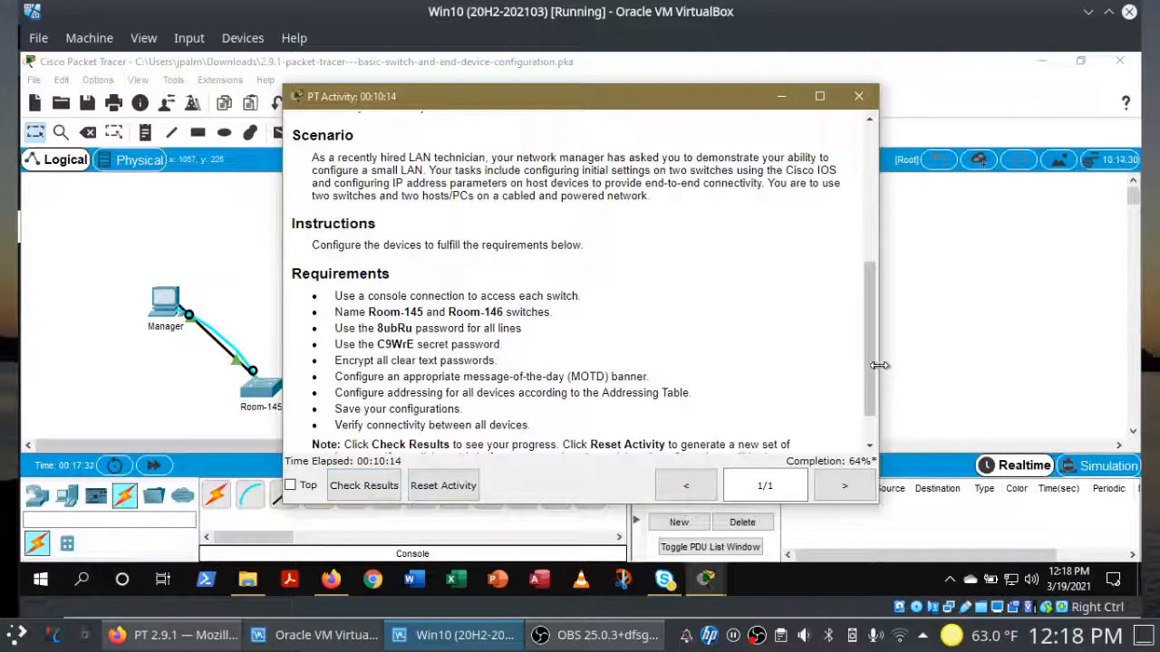
left_click_drag(870, 363, 875, 177)
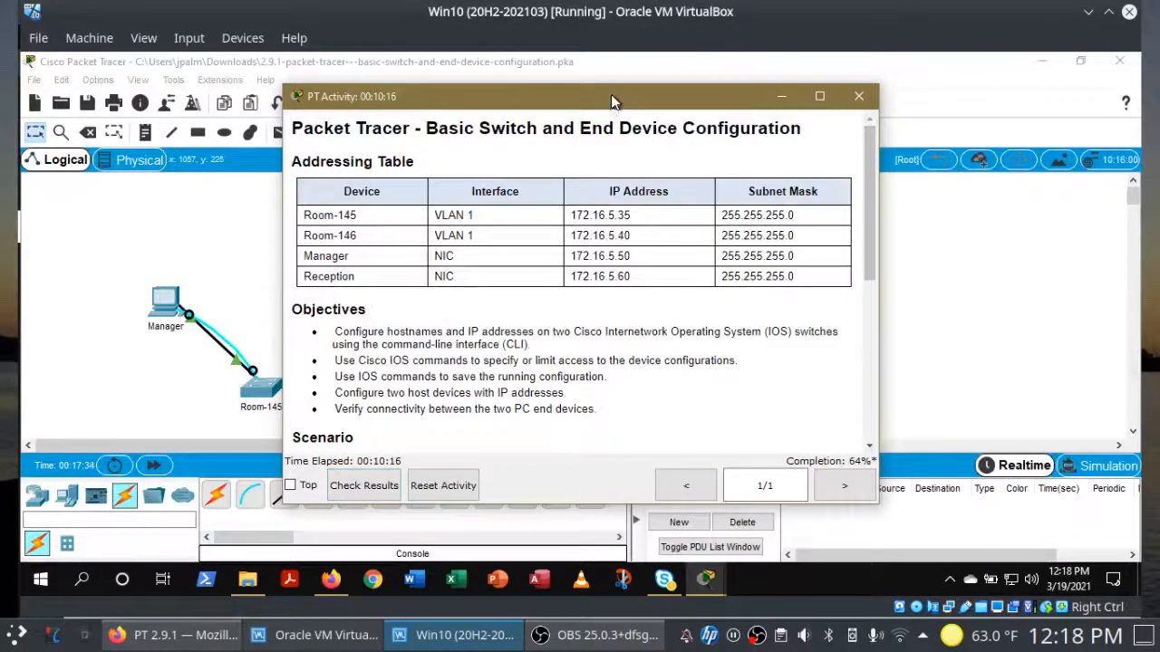
left_click_drag(611, 103, 833, 95)
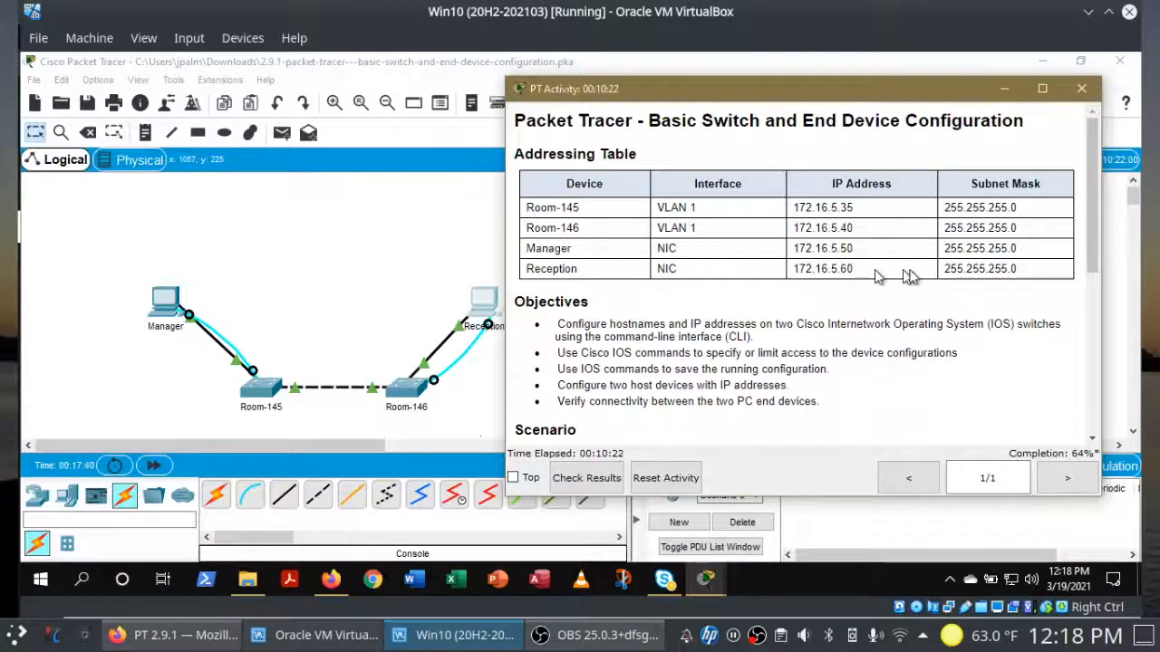
Step: Arrange the Manager and Reception IP Configuration windows beside the addressing table
left_click(704, 582)
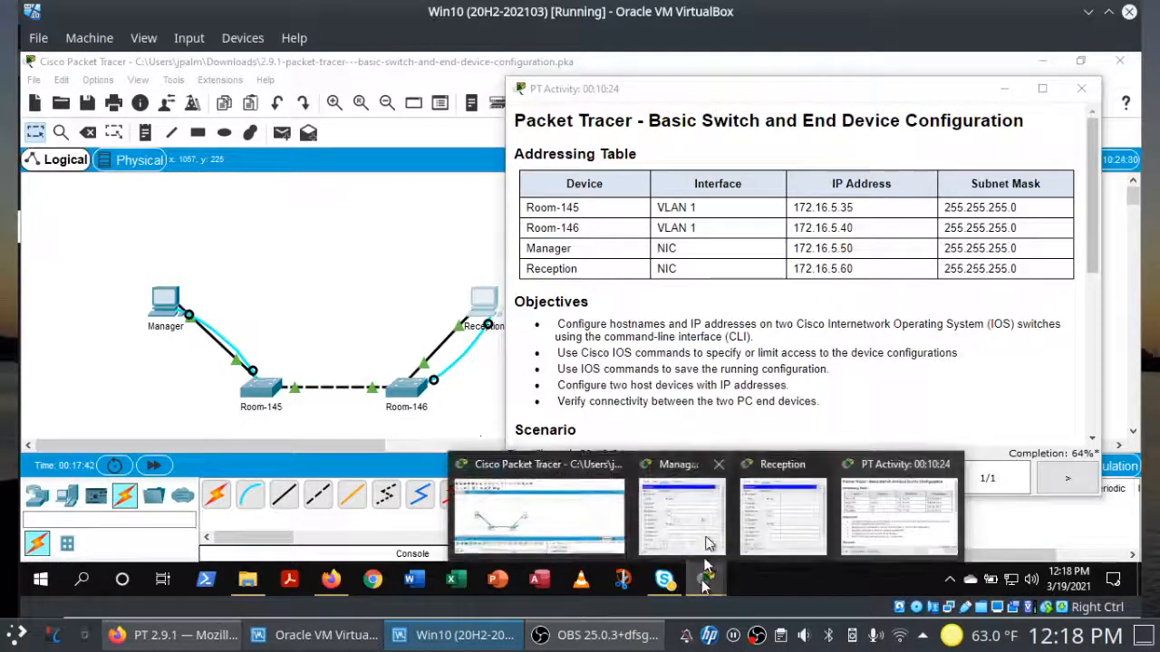
left_click(704, 524)
mouse_move(704, 584)
left_click(786, 521)
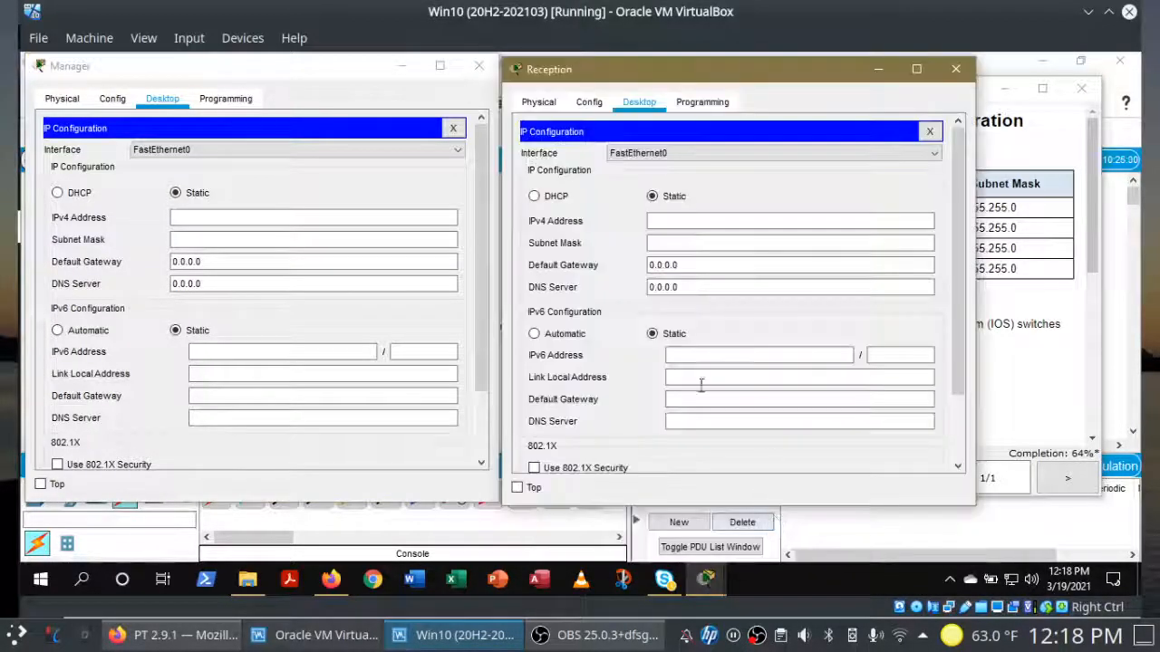
left_click(233, 222)
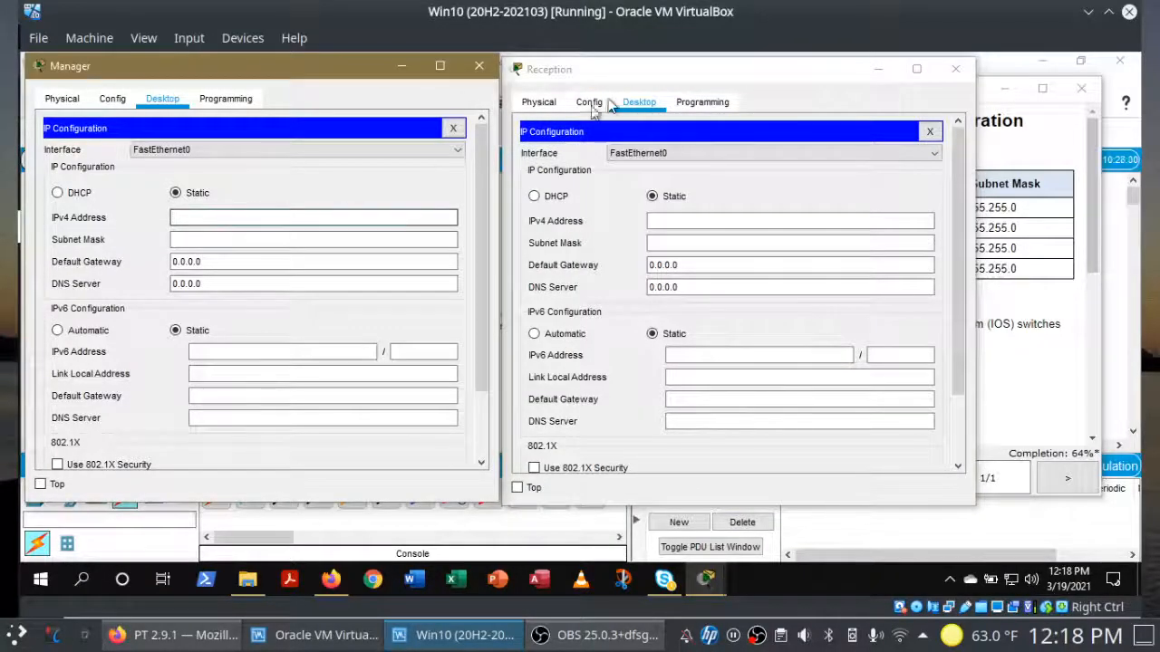
left_click(1006, 156)
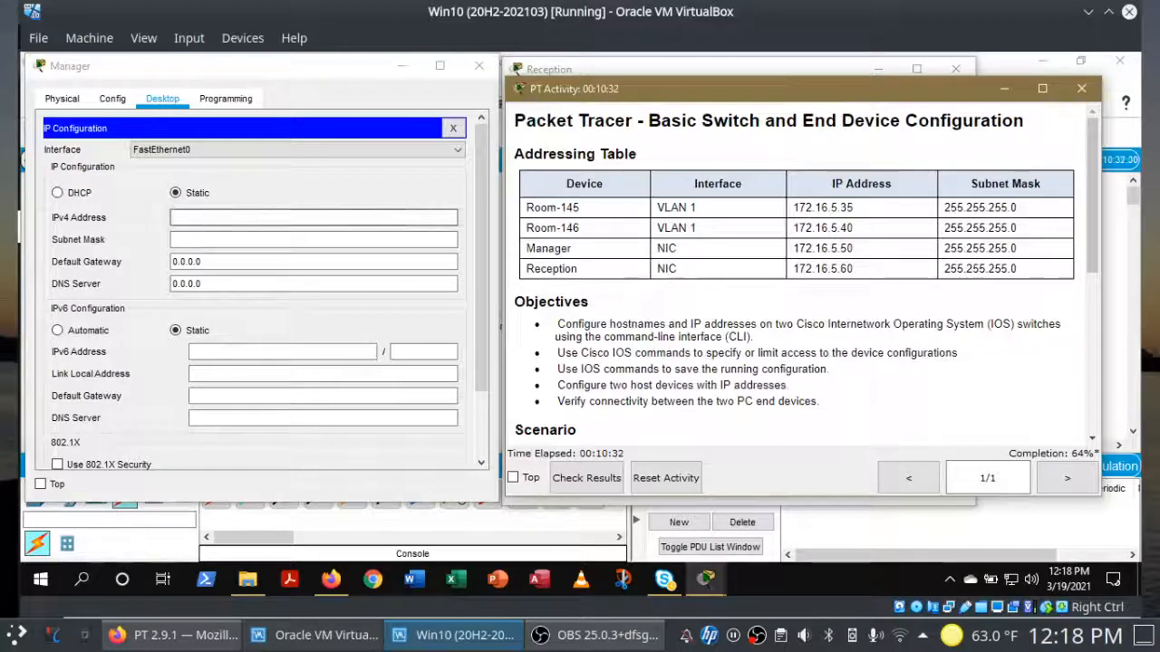
Step: Set the Manager PC to IPv4 172.16.5.50, mask 255.255.255.0, and close its settings
left_click(331, 220)
type("172.16.5.50")
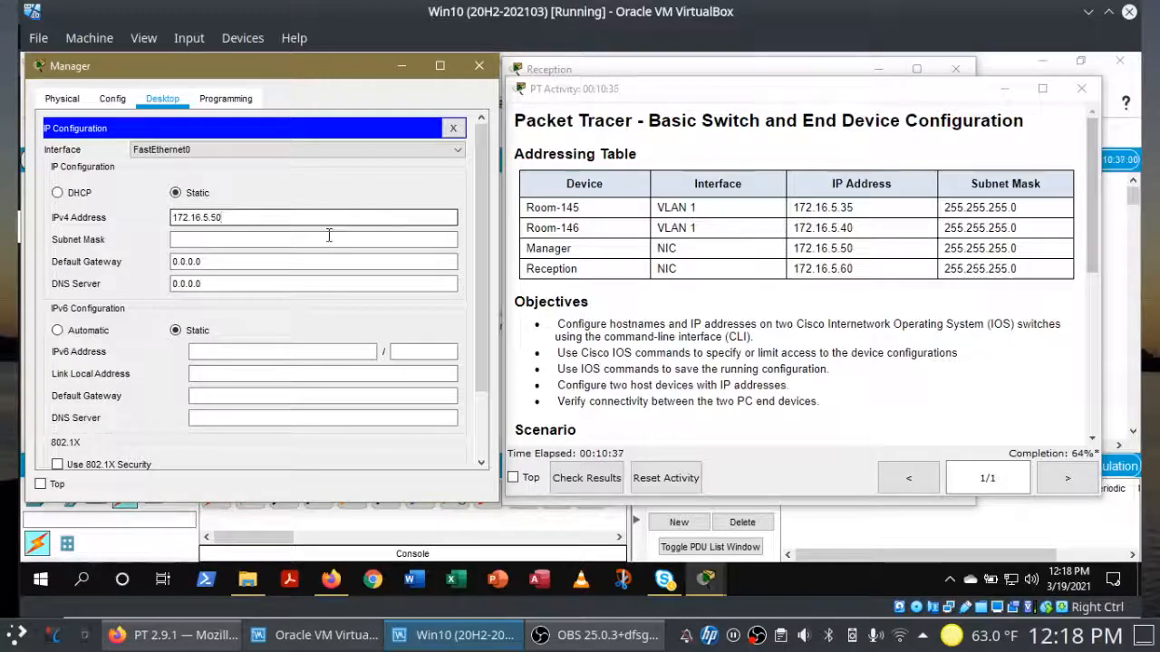
left_click(329, 238)
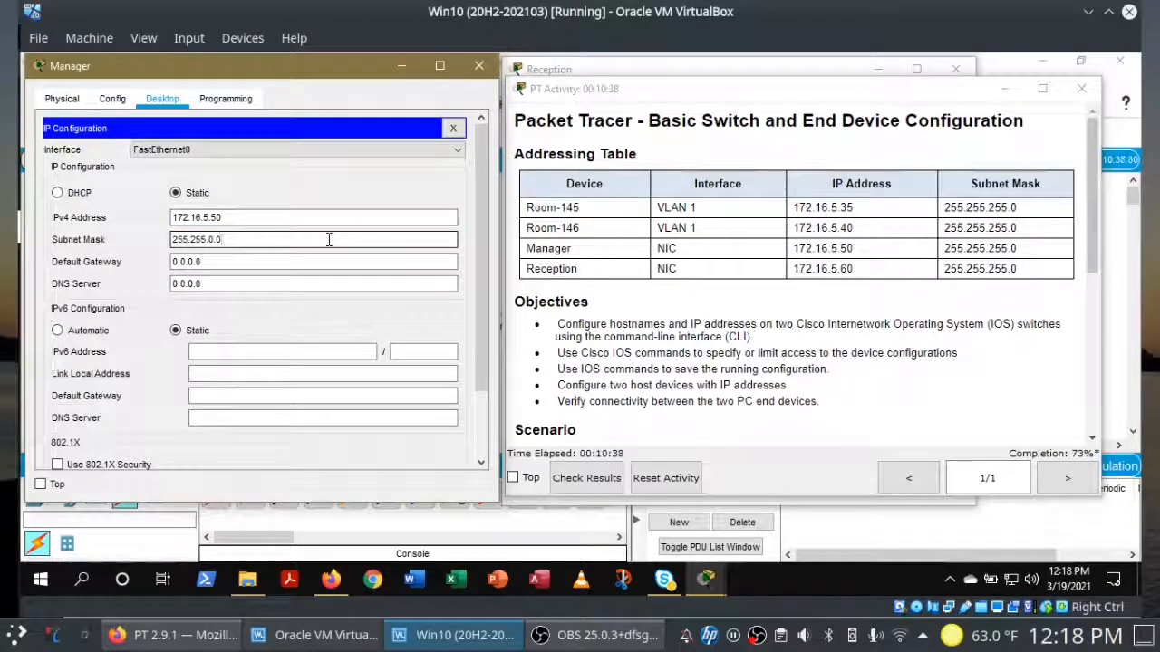
type("255.")
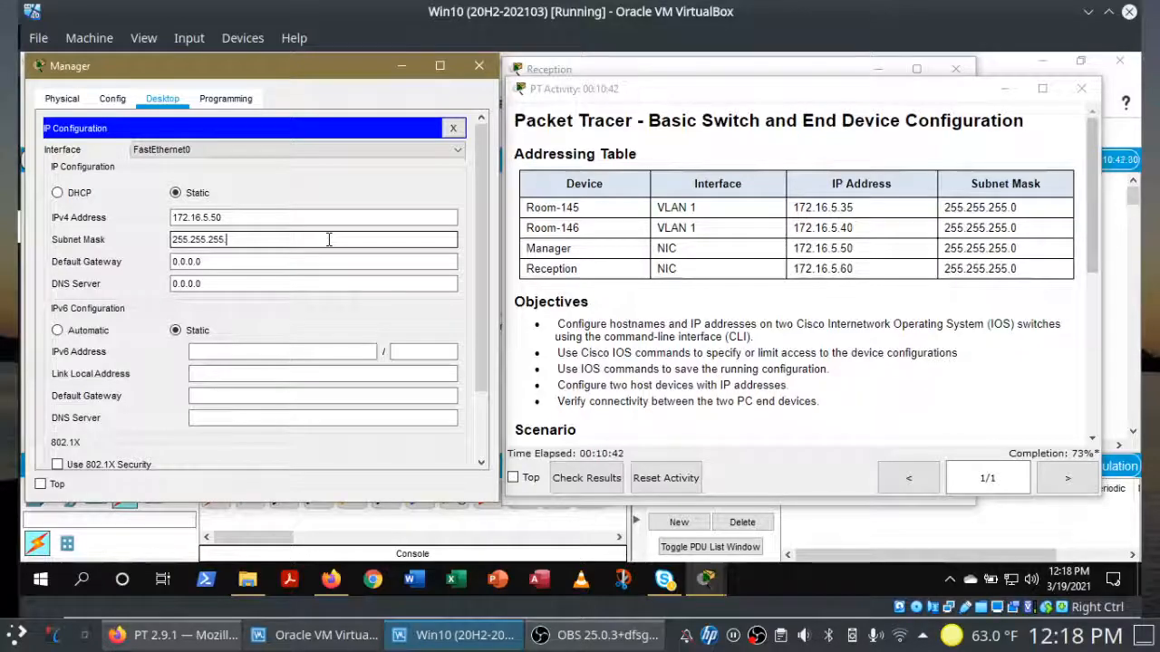
type("0")
left_click(323, 262)
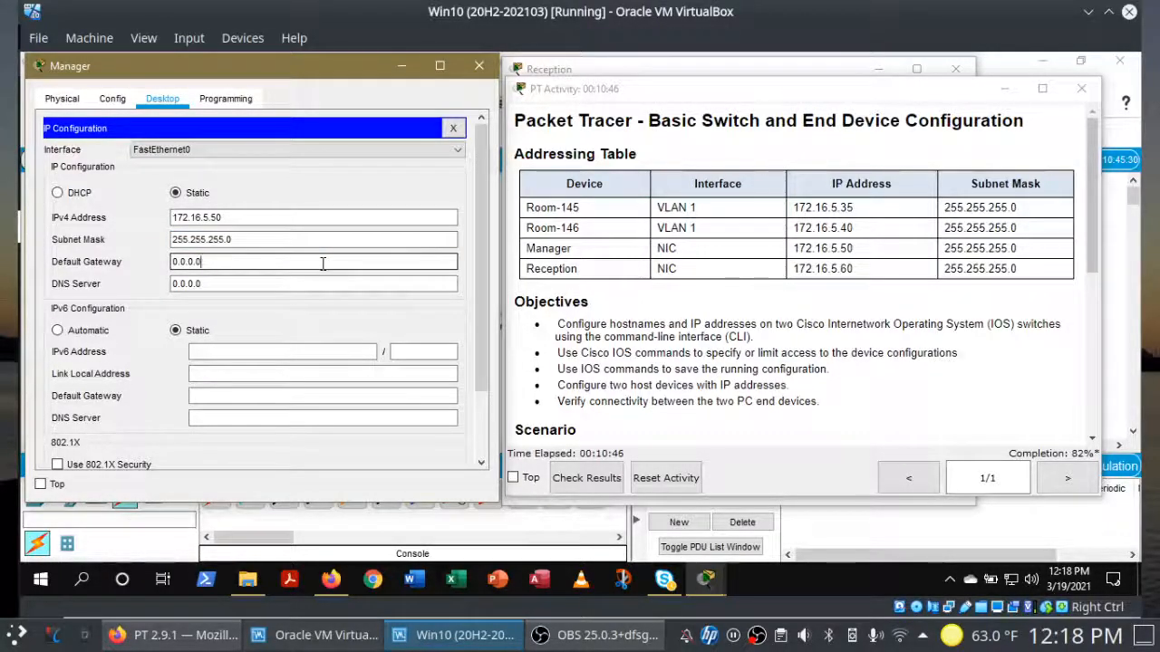
left_click(448, 127)
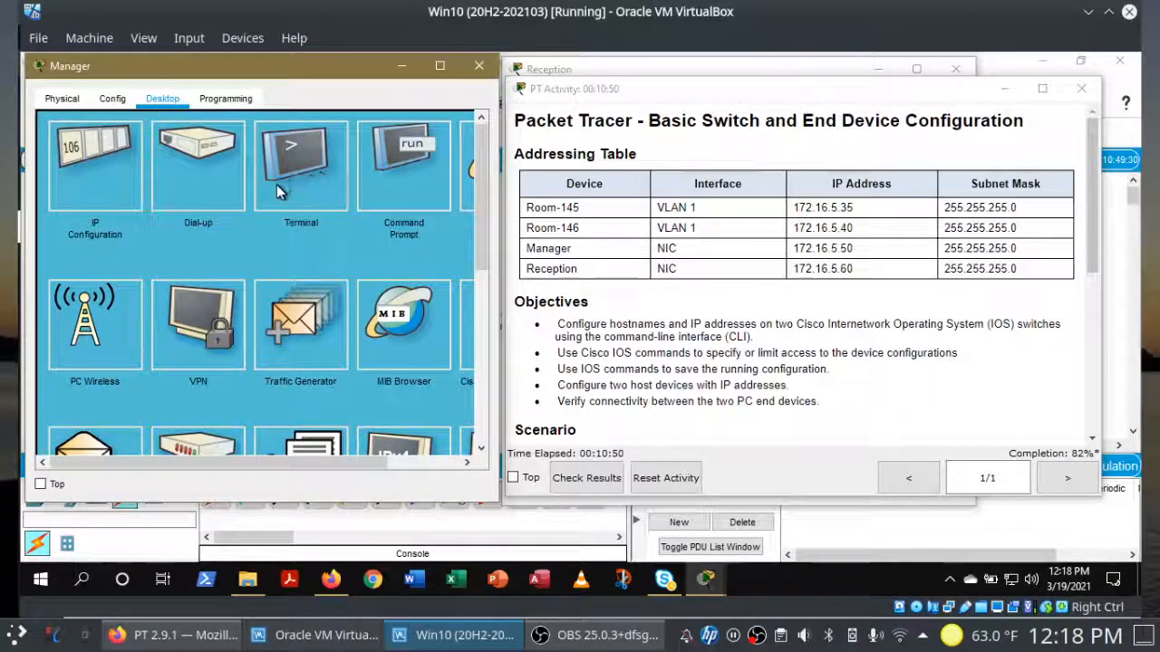
Step: Set the Reception PC to IPv4 172.16.5.60, mask 255.255.255.0, and close its window
mouse_move(706, 580)
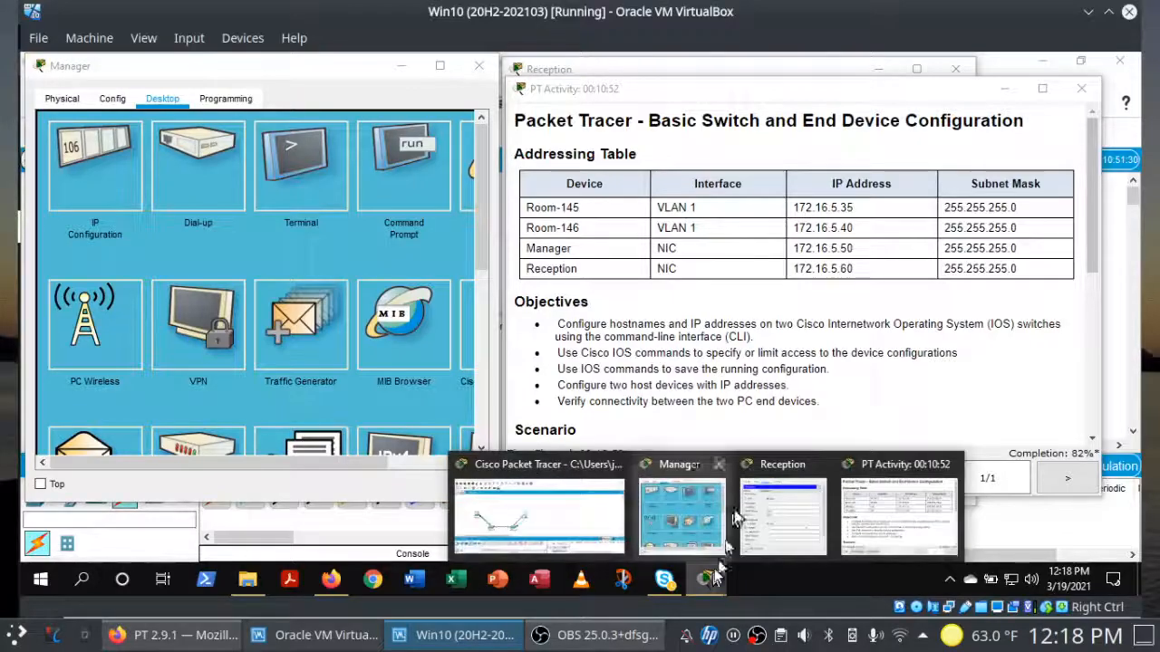
left_click(760, 524)
left_click_drag(730, 70, 536, 83)
left_click(482, 232)
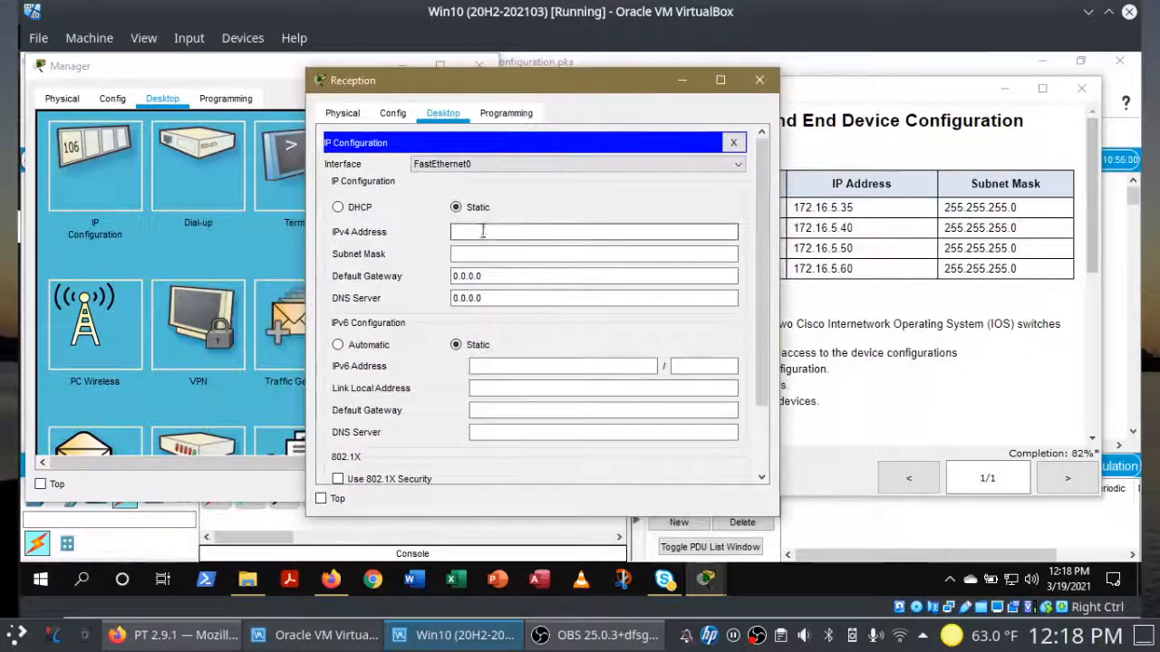
type("172.16.5.60")
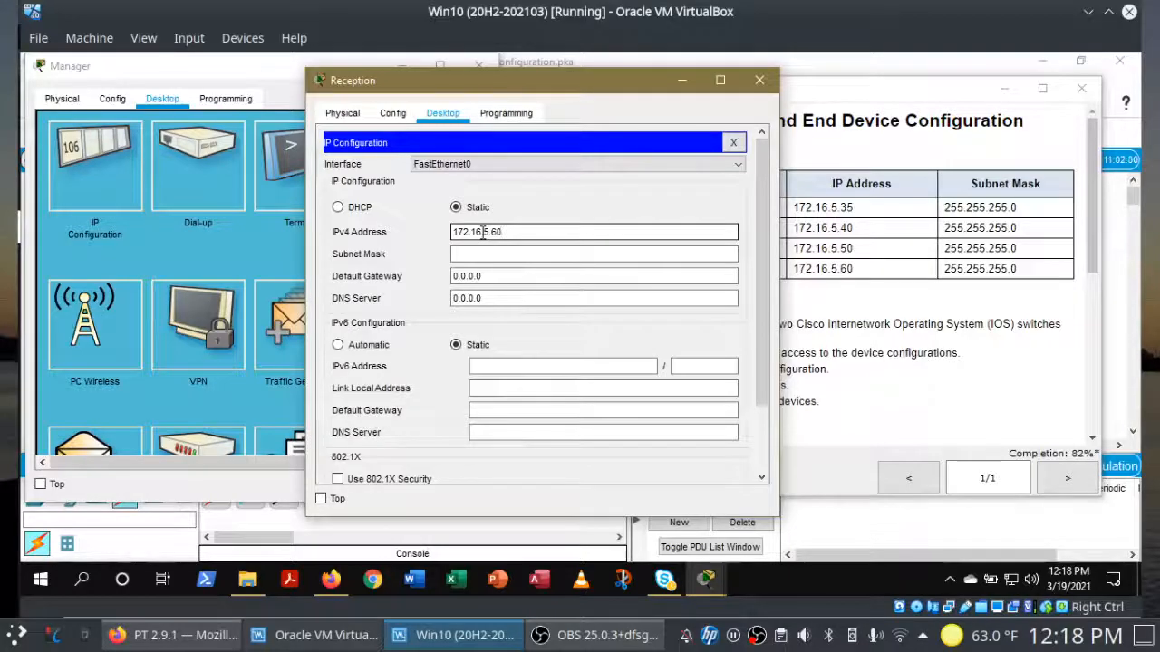
key("Tab")
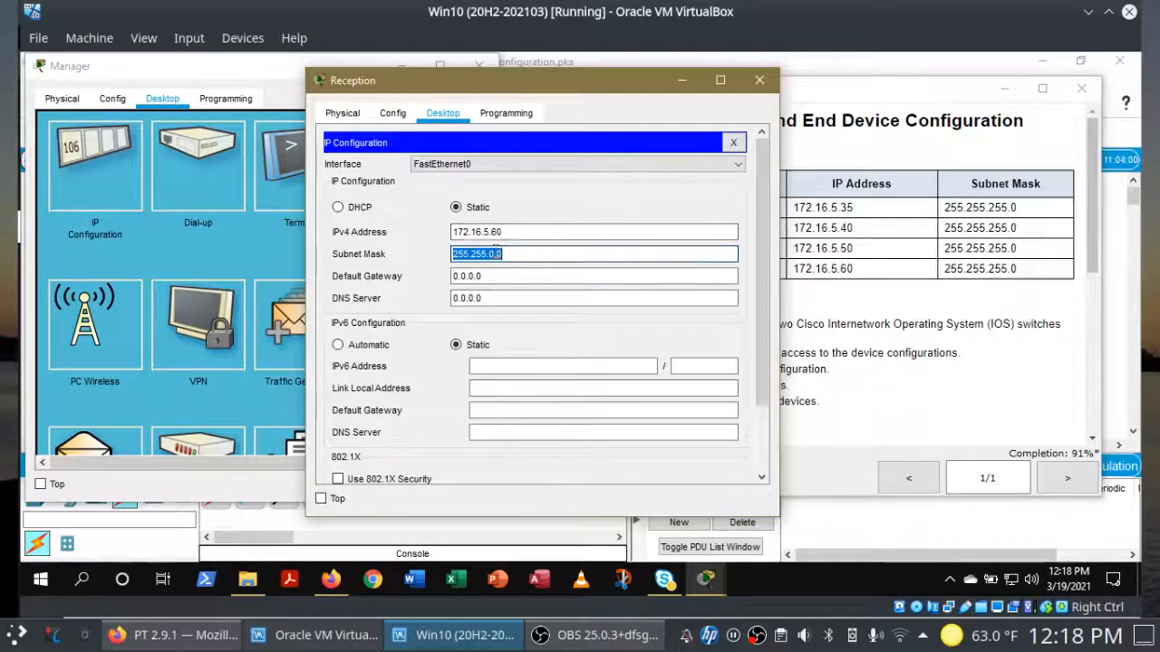
left_click(522, 255)
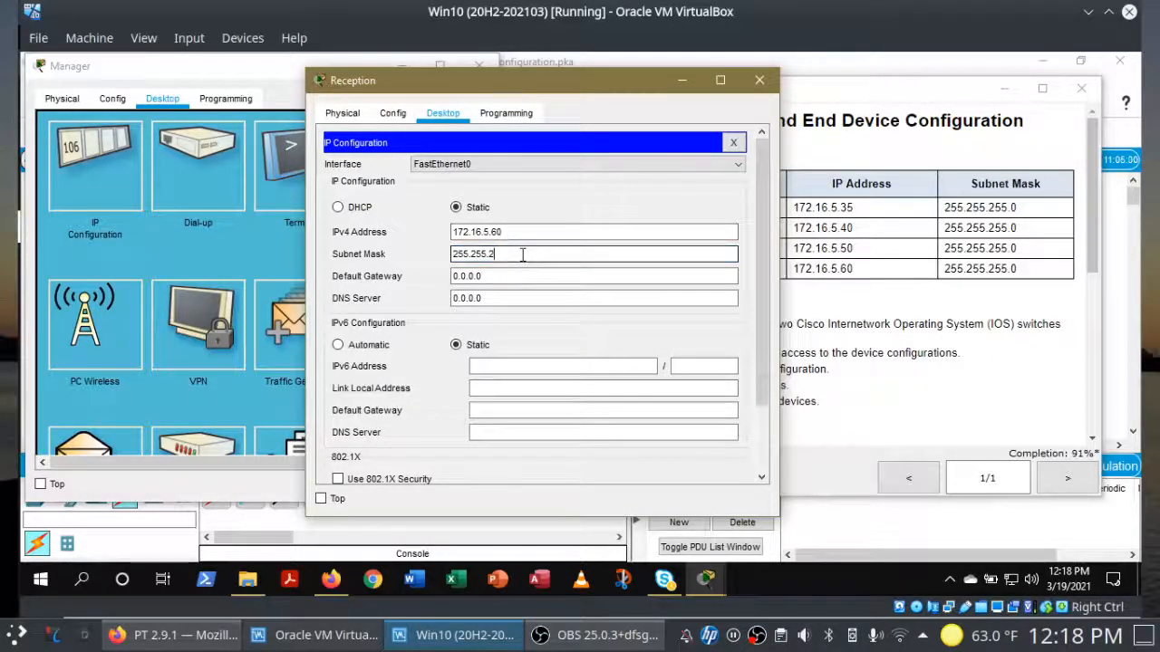
left_click(519, 277)
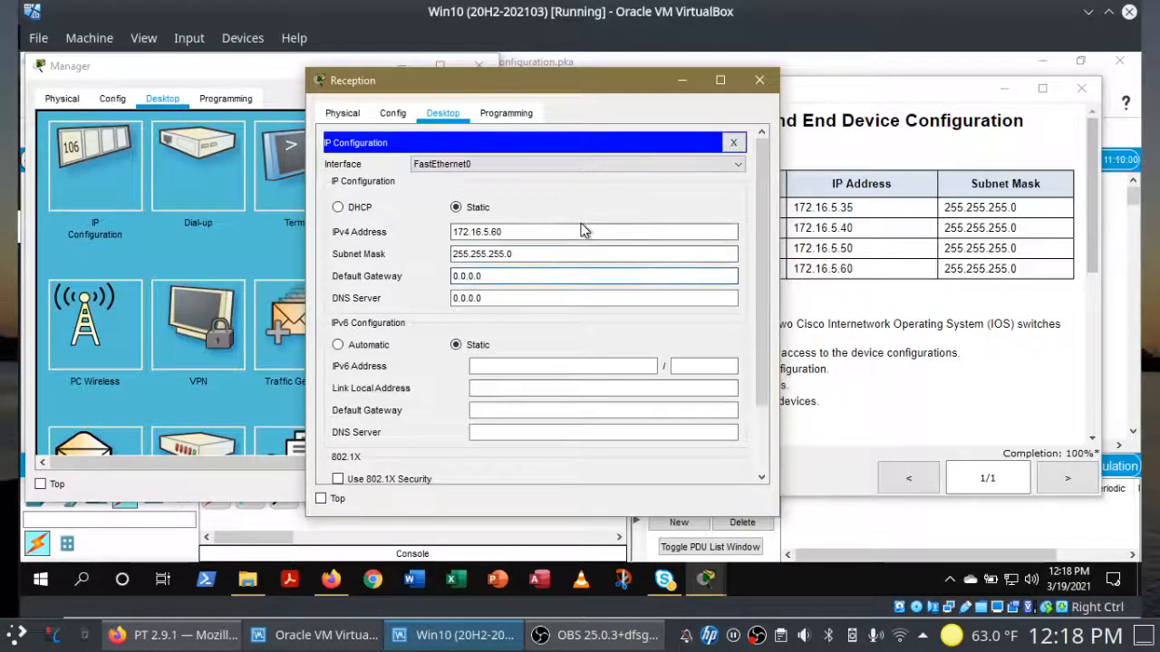
left_click(759, 81)
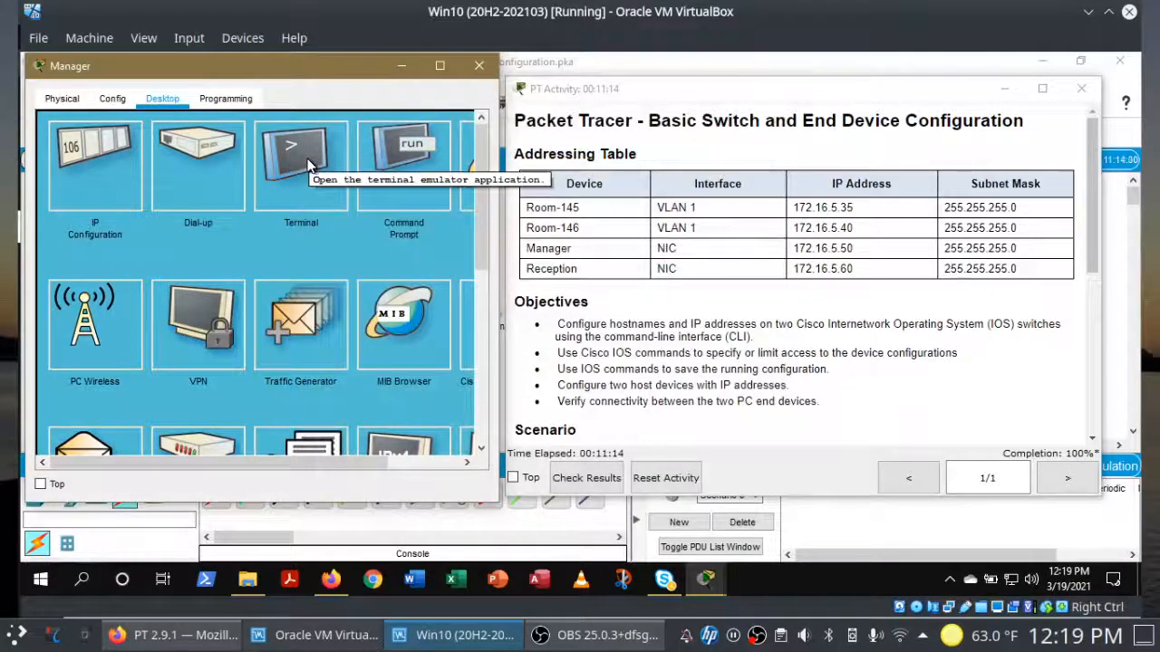
Step: Ping 172.16.5.60 from the Manager PC's command prompt, then close the Manager PC window
left_click(392, 172)
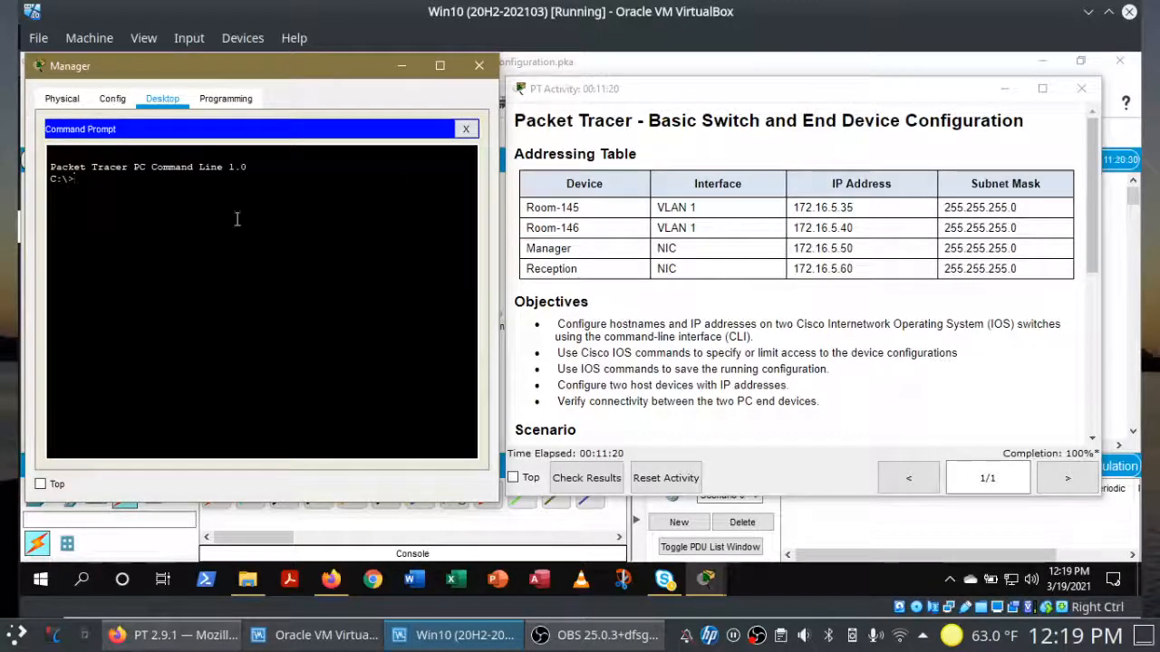
type("ping 17")
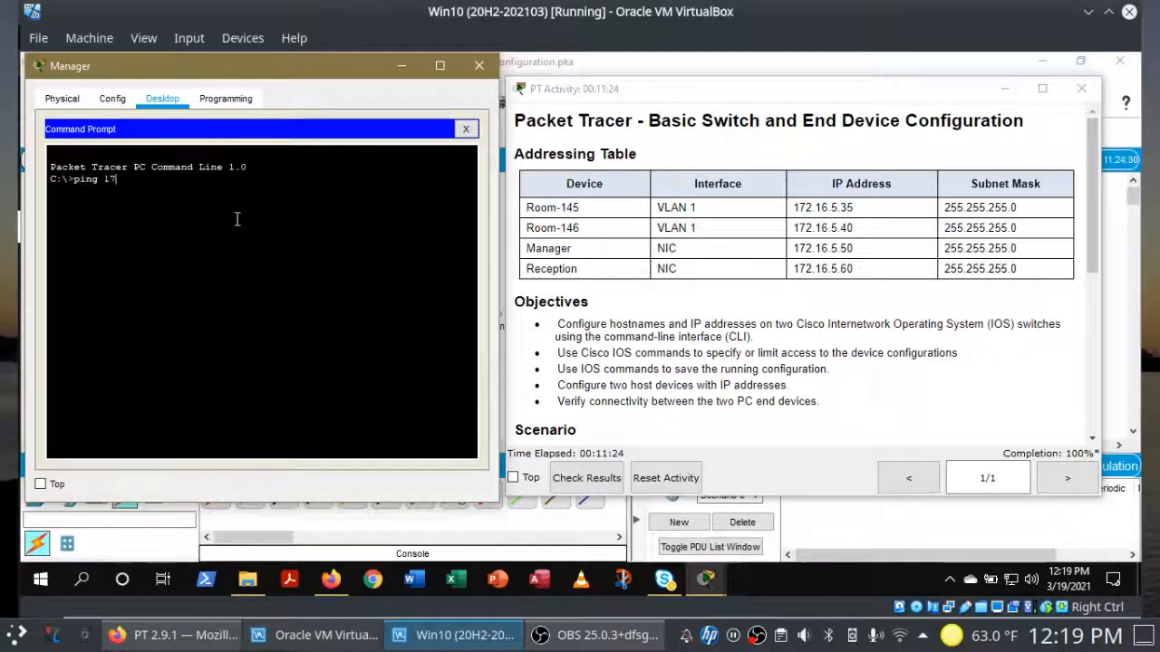
type("2.16.5.60")
key("Return")
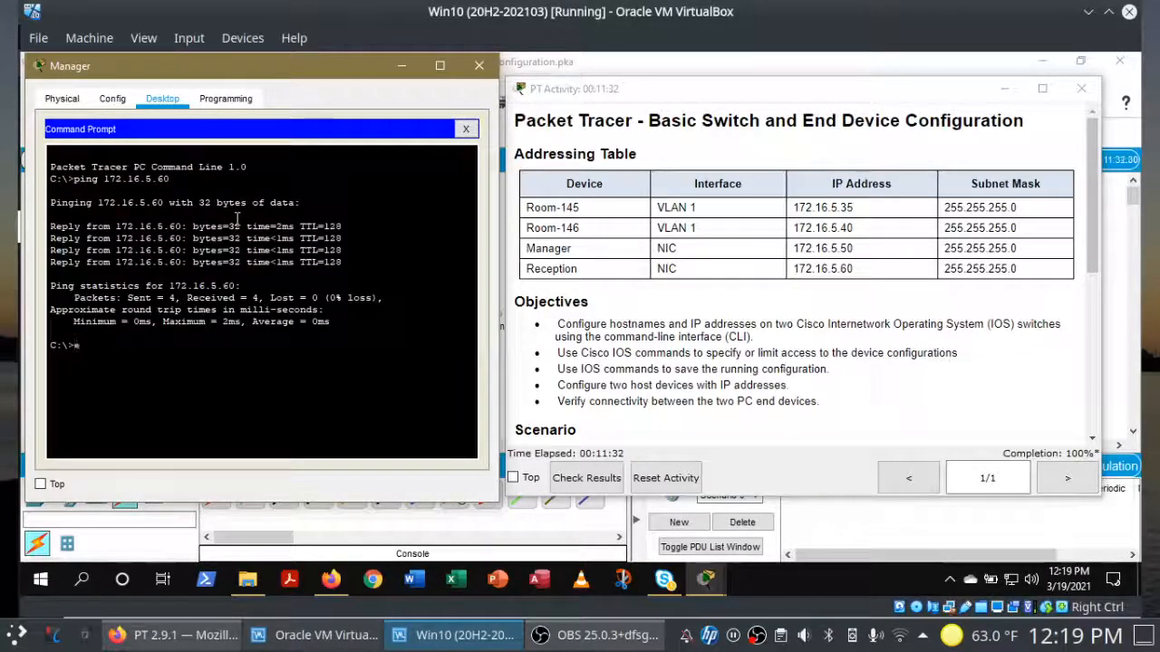
left_click(466, 129)
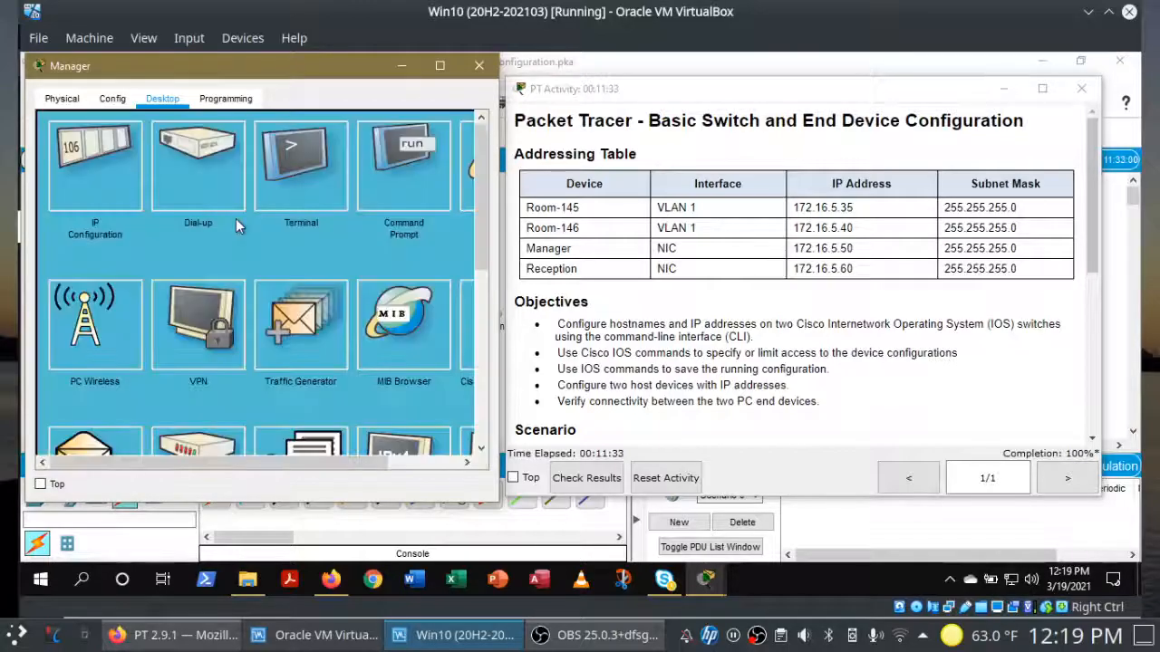
left_click(477, 65)
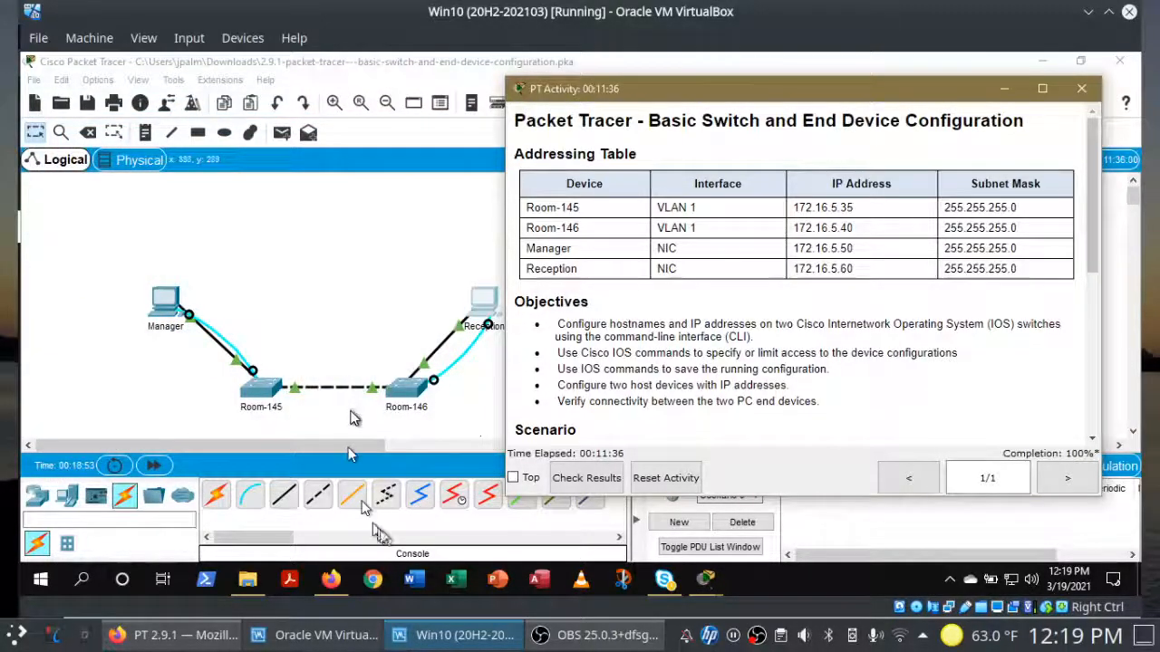
Step: Start a blank Word document with the heading 'PT 2.9.1'
left_click(413, 579)
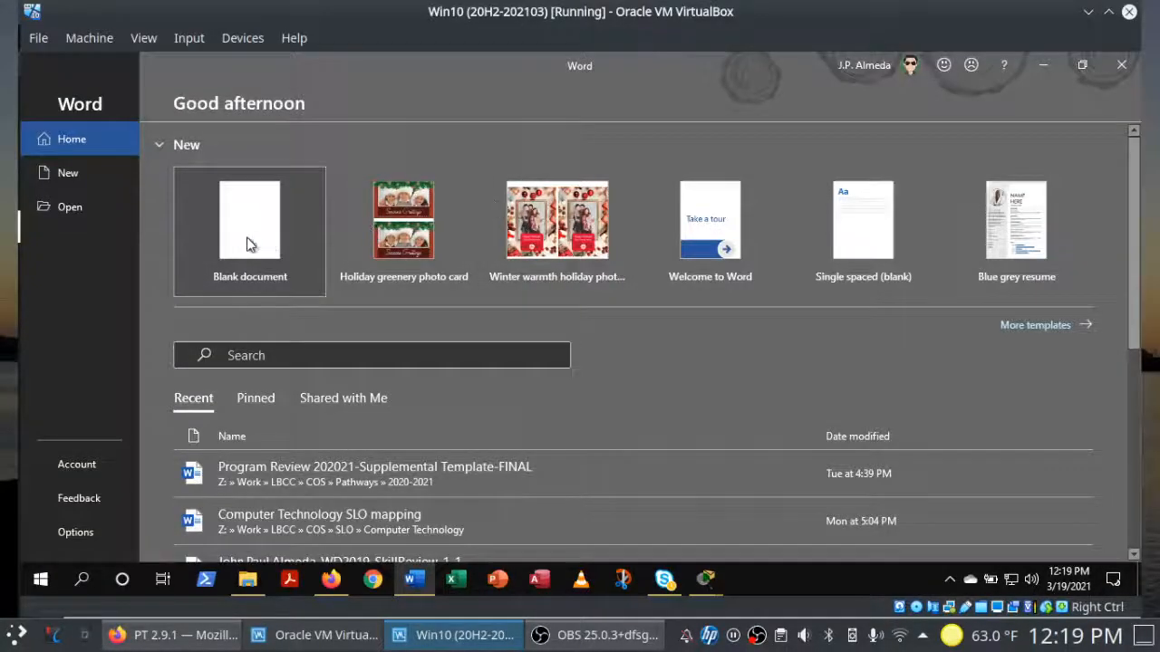
left_click(246, 238)
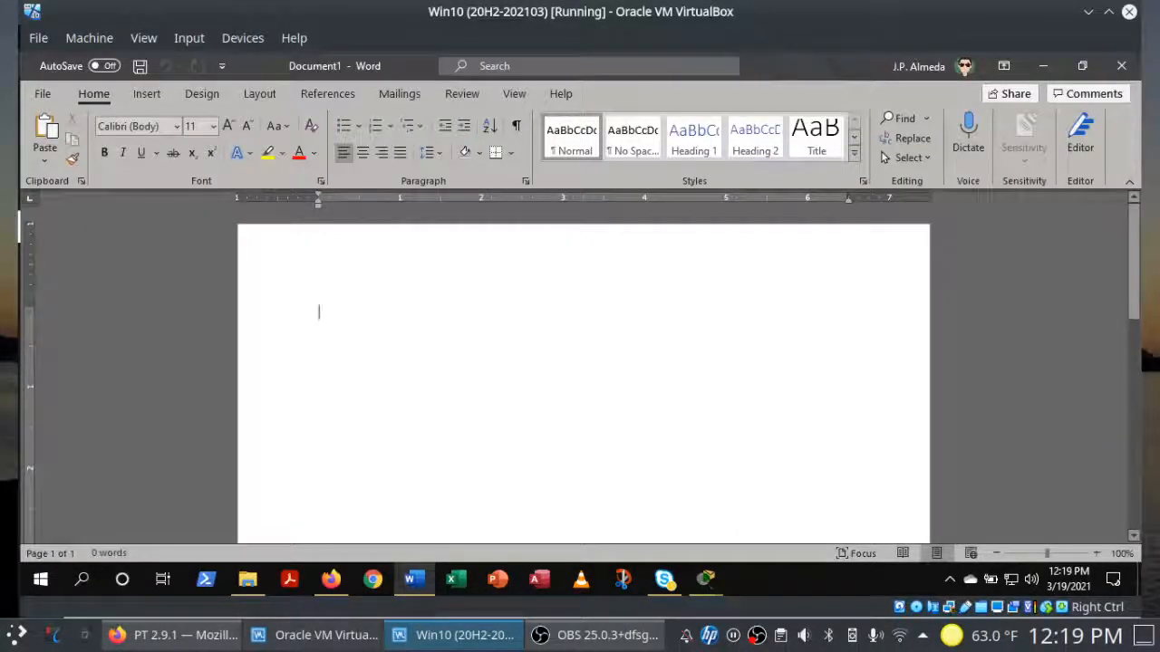
type("PT 2.9.1")
key("Return")
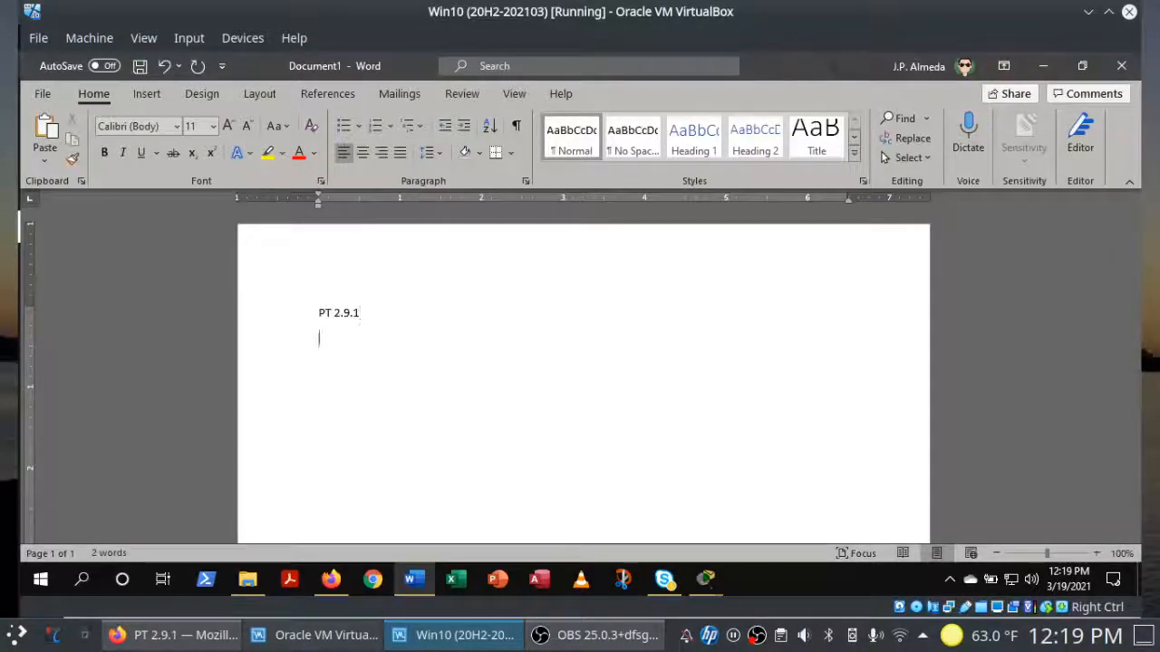
Step: Enter the author's name on the second line and launch Snip & Sketch
type("You")
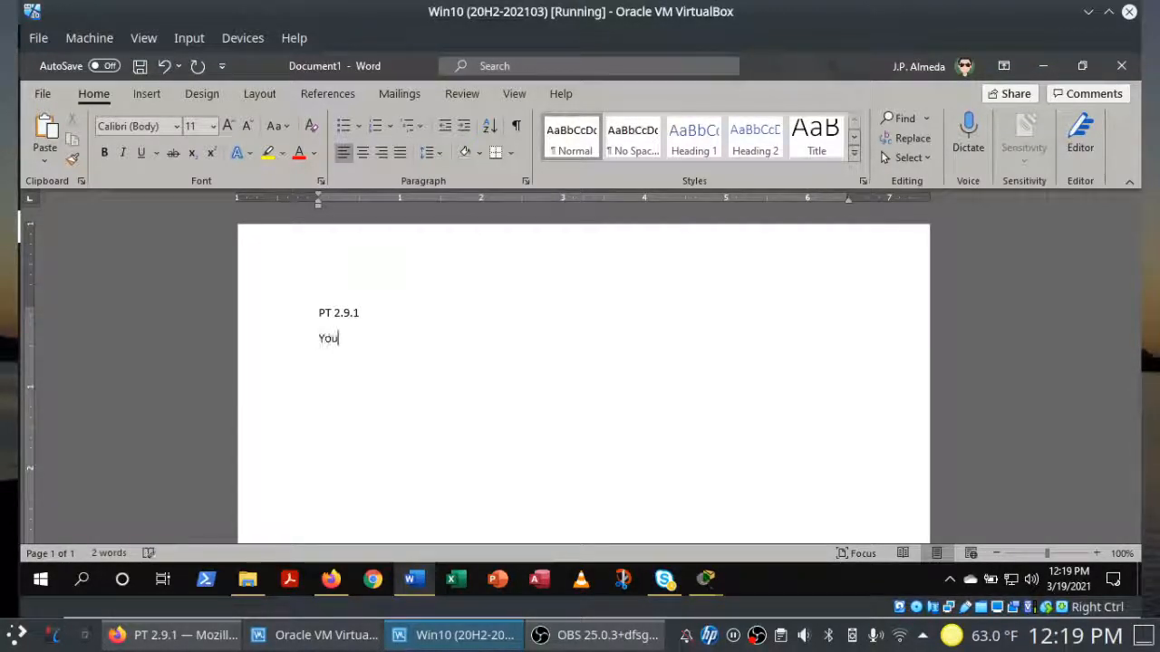
type("r name here")
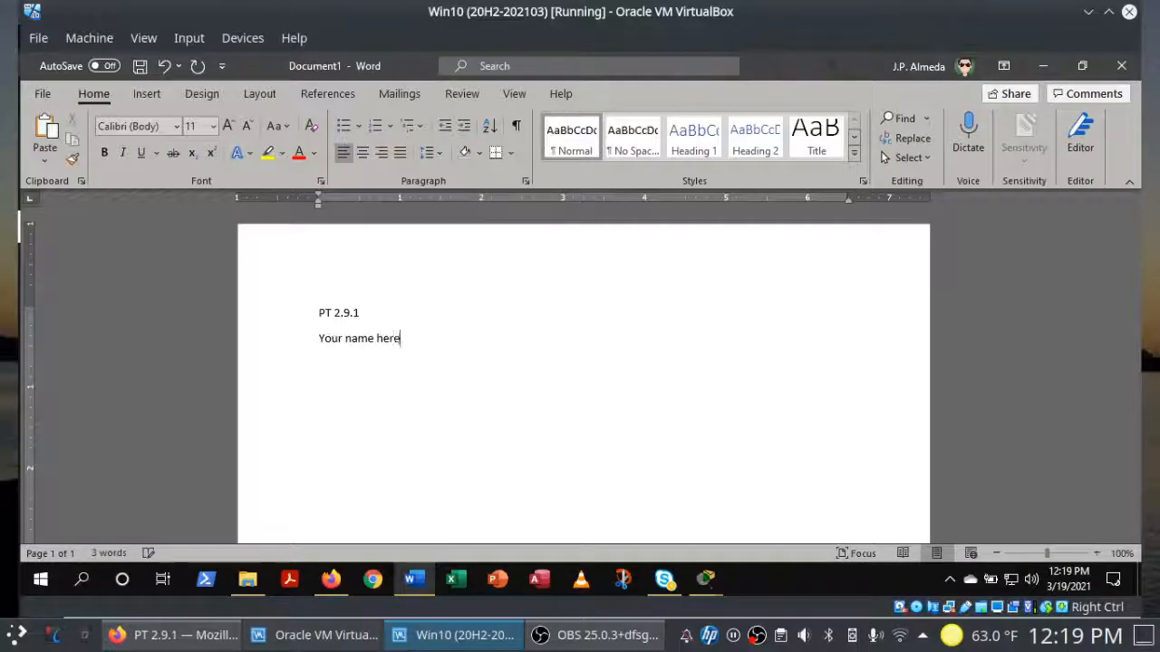
key("BackSpace")
key("BackSpace")
key("BackSpace")
key("BackSpace")
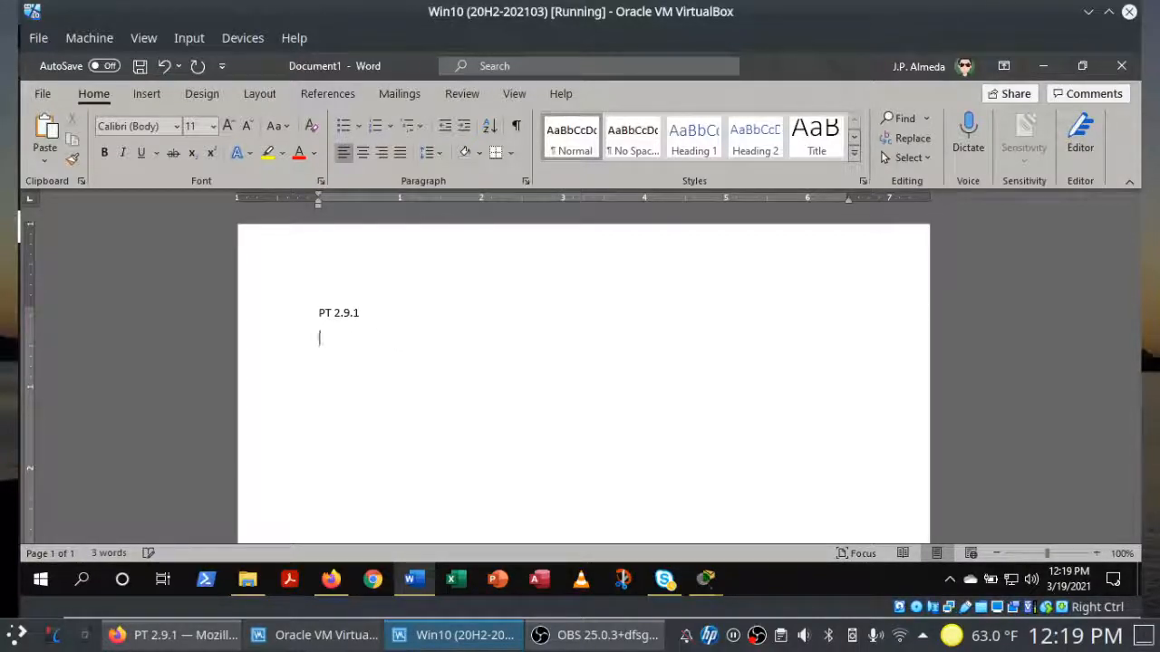
type("Prof. Almeda")
key("Return")
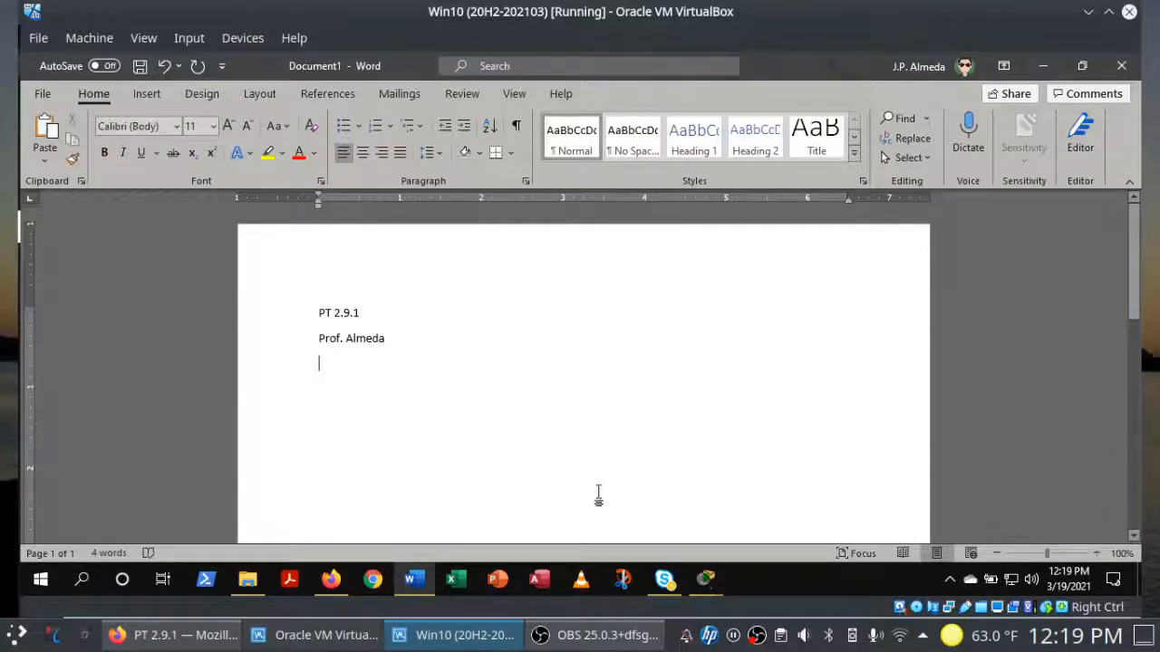
left_click(625, 580)
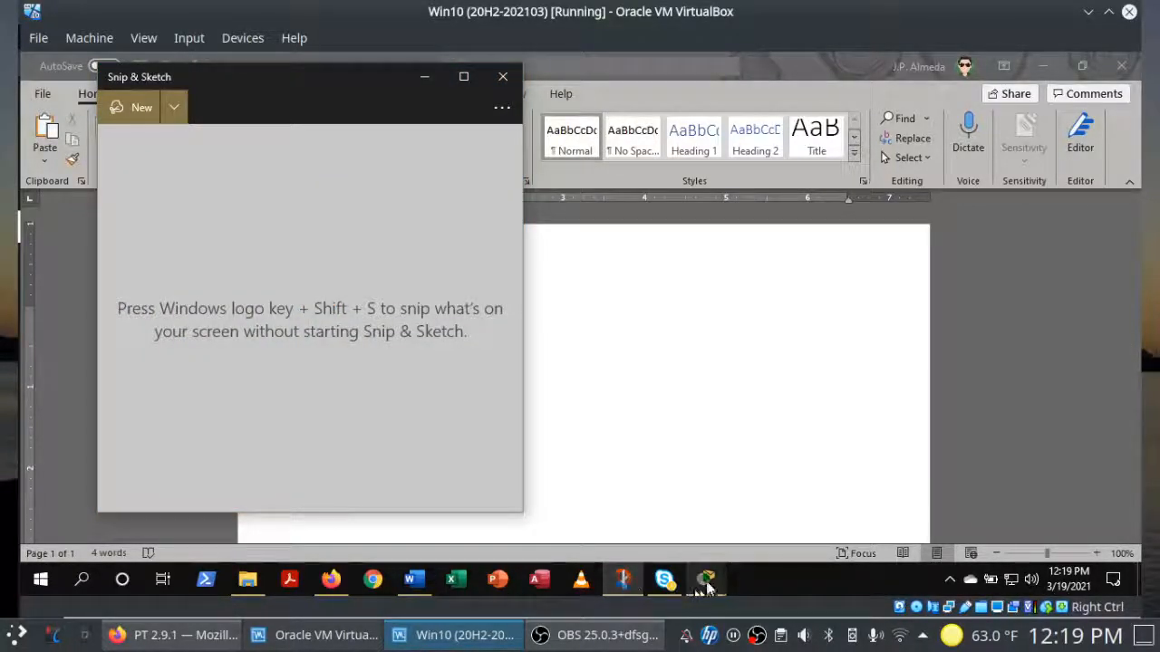
Step: Position the 100%-complete Packet Tracer activity window beside Snip & Sketch after checking the assignment
mouse_move(705, 578)
left_click(745, 551)
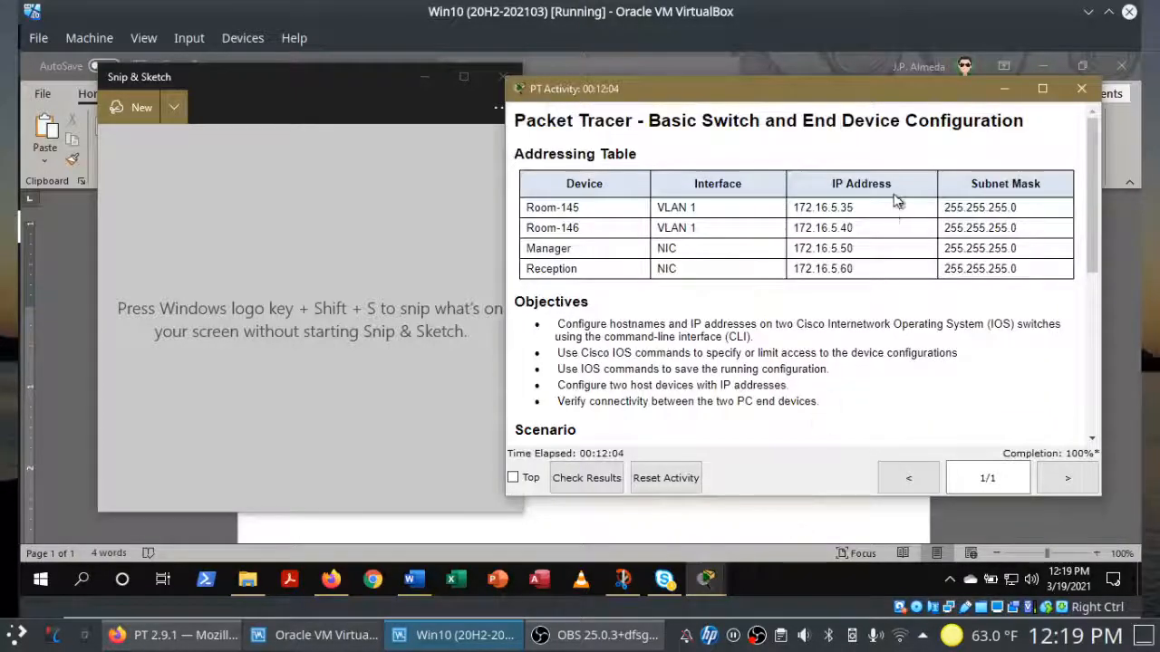
left_click_drag(869, 100, 896, 101)
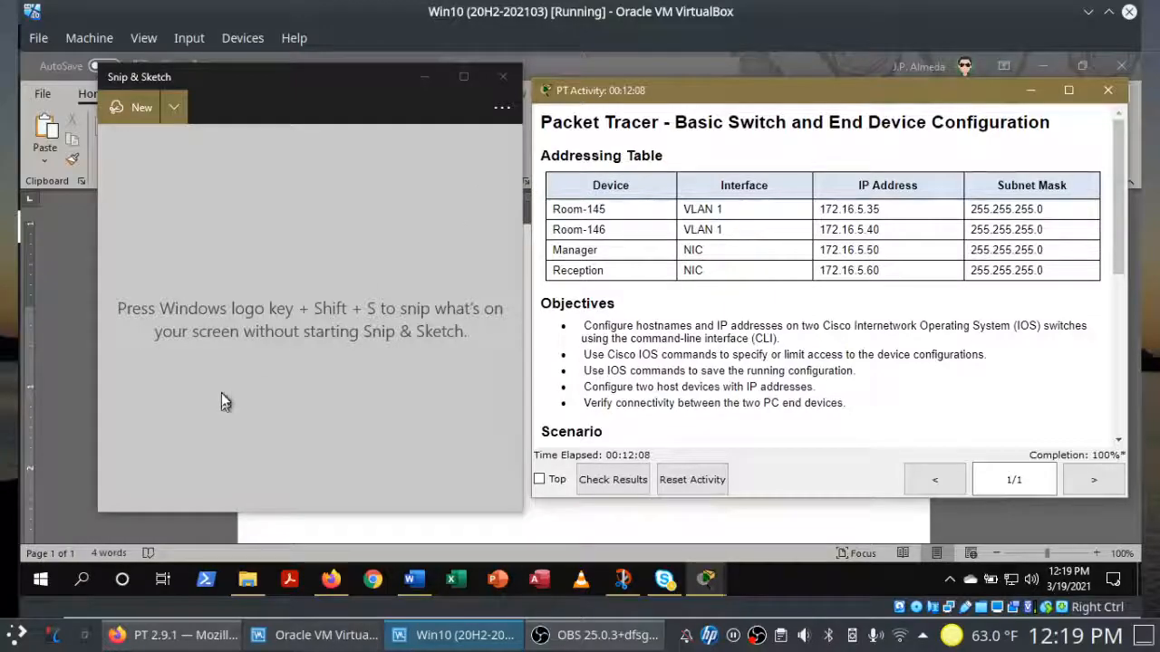
left_click(185, 635)
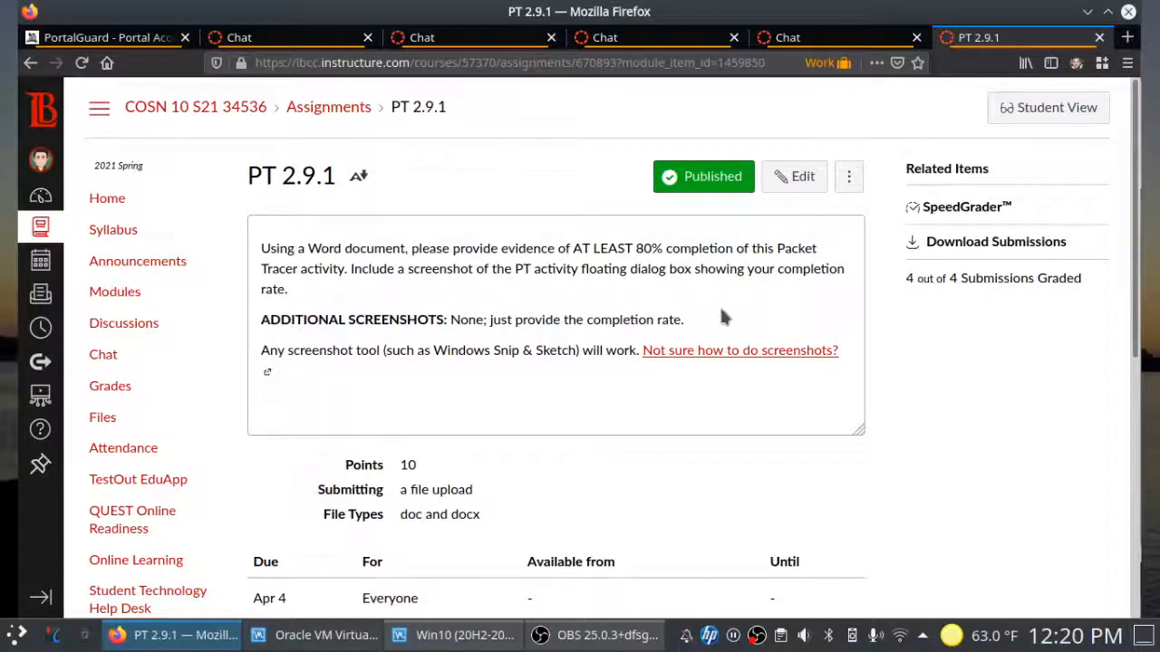
left_click(450, 637)
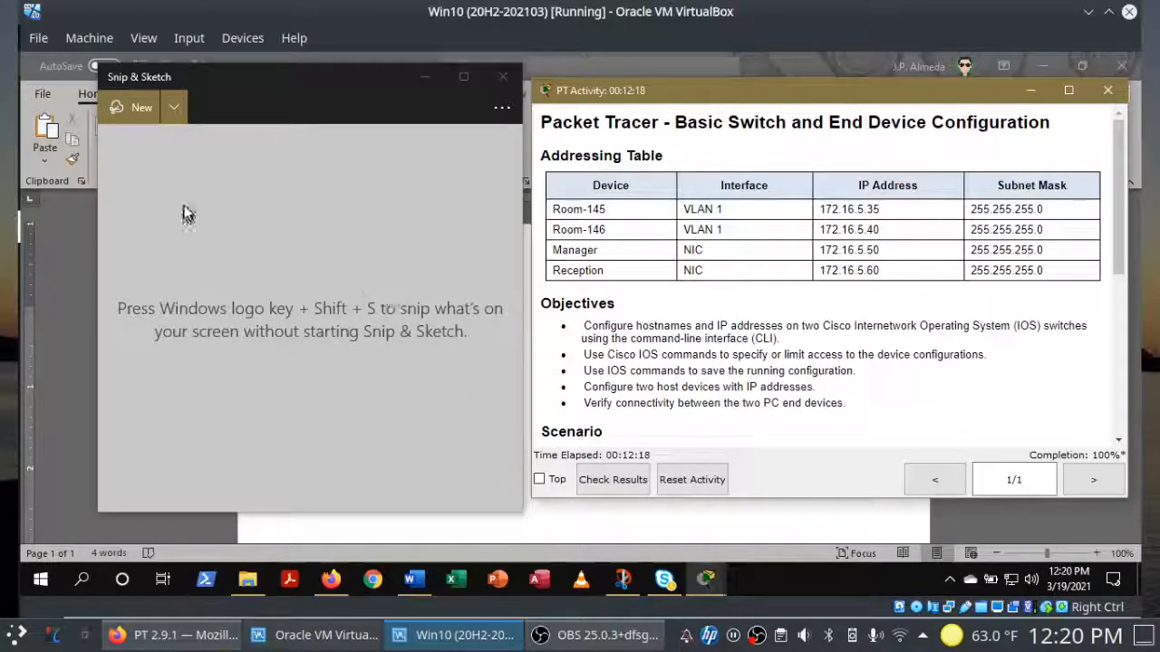
Step: Window-snip the Packet Tracer activity window and paste the capture into the Word document
left_click(122, 112)
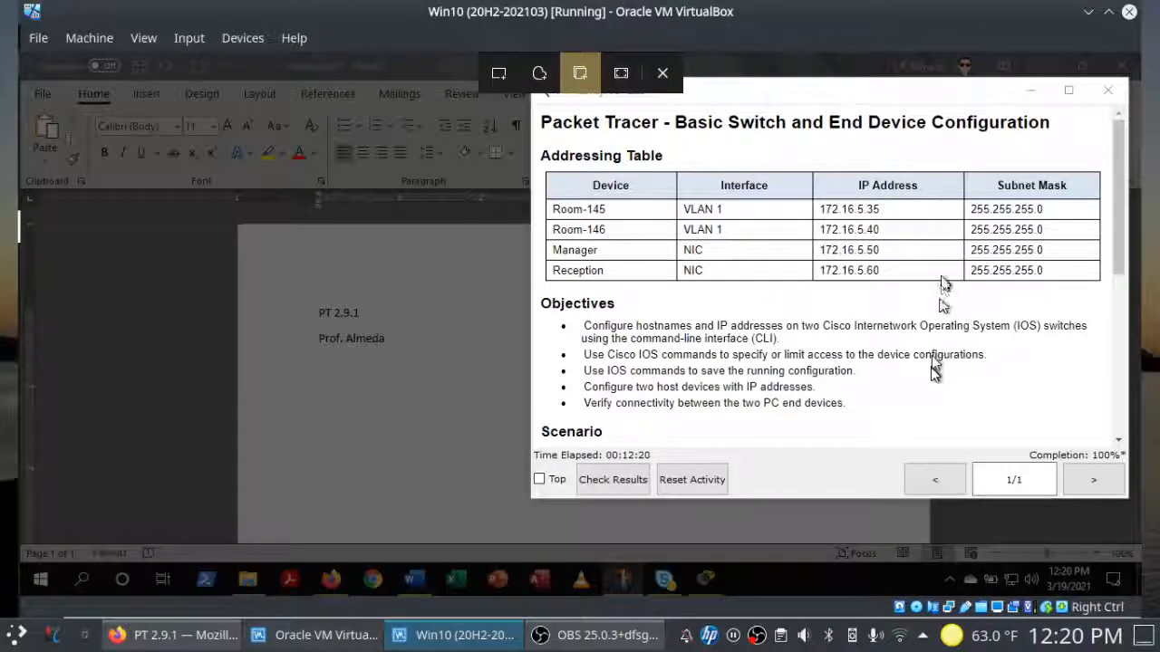
left_click(936, 346)
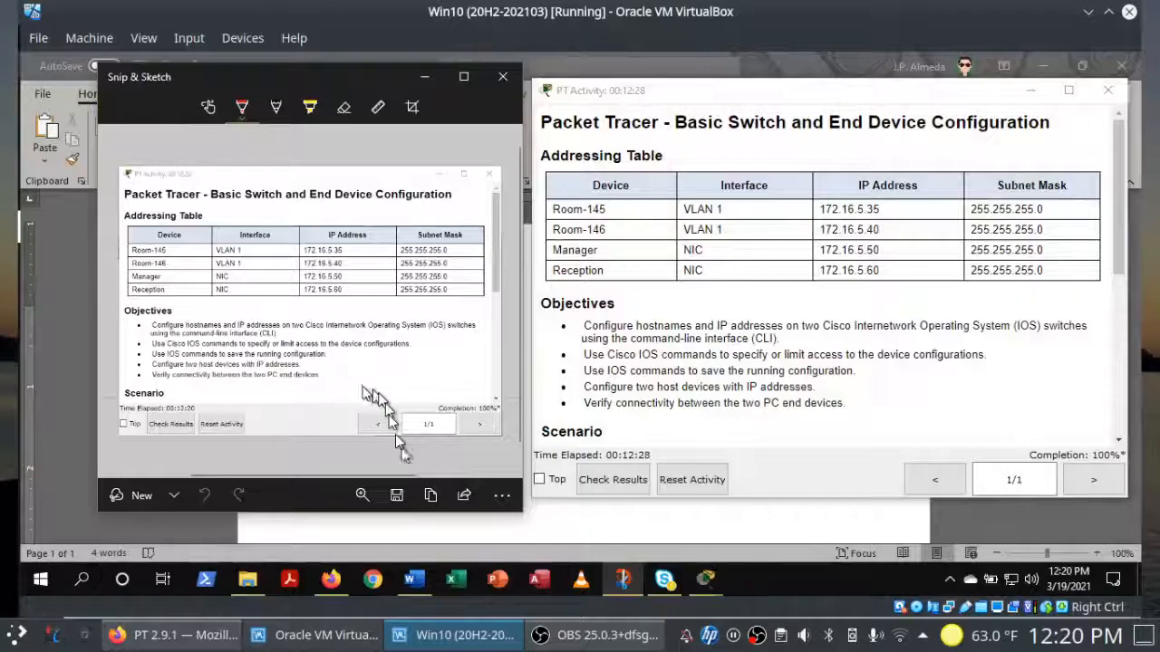
left_click(432, 496)
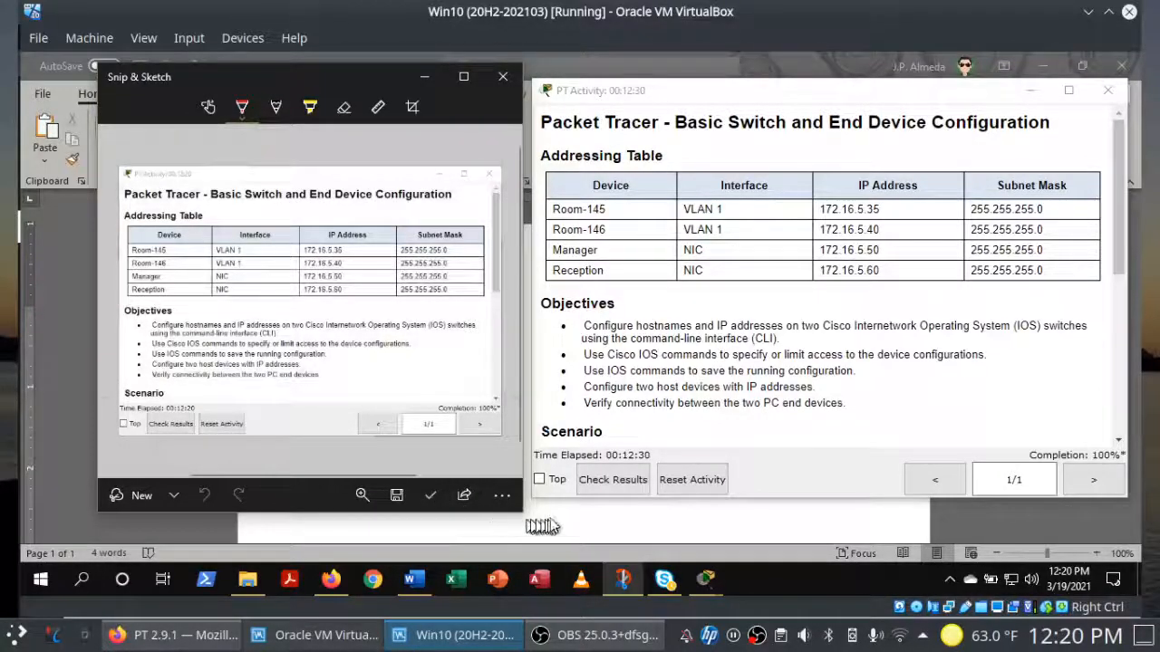
left_click(535, 520)
key("ctrl+v")
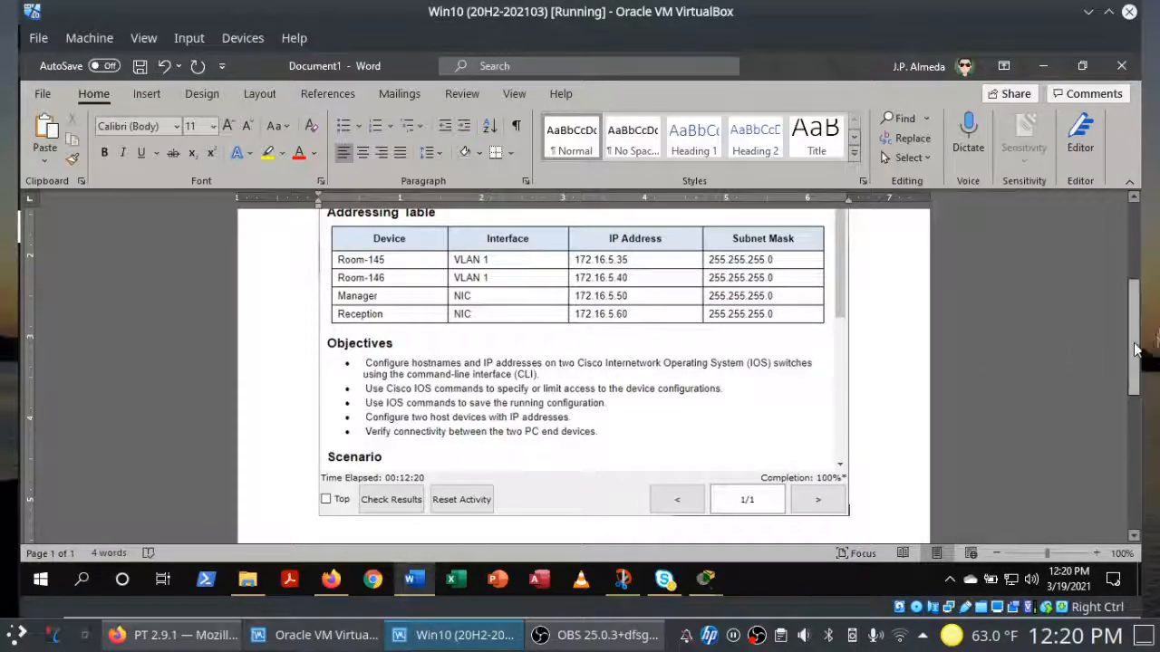
left_click_drag(1136, 362, 1135, 327)
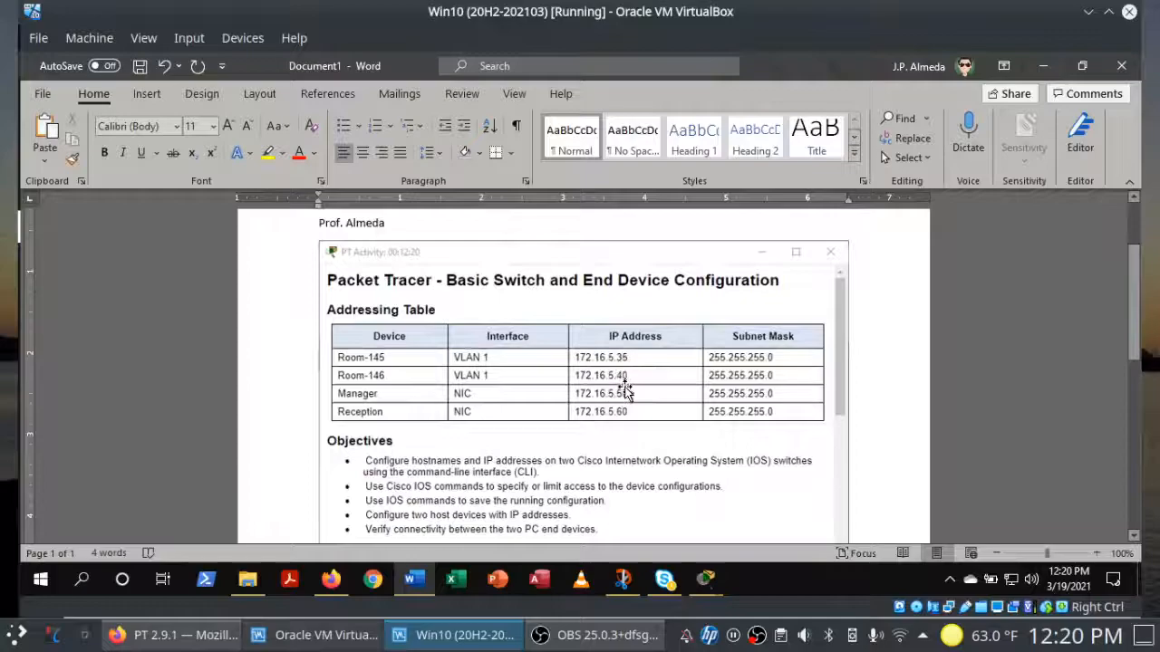
left_click(619, 578)
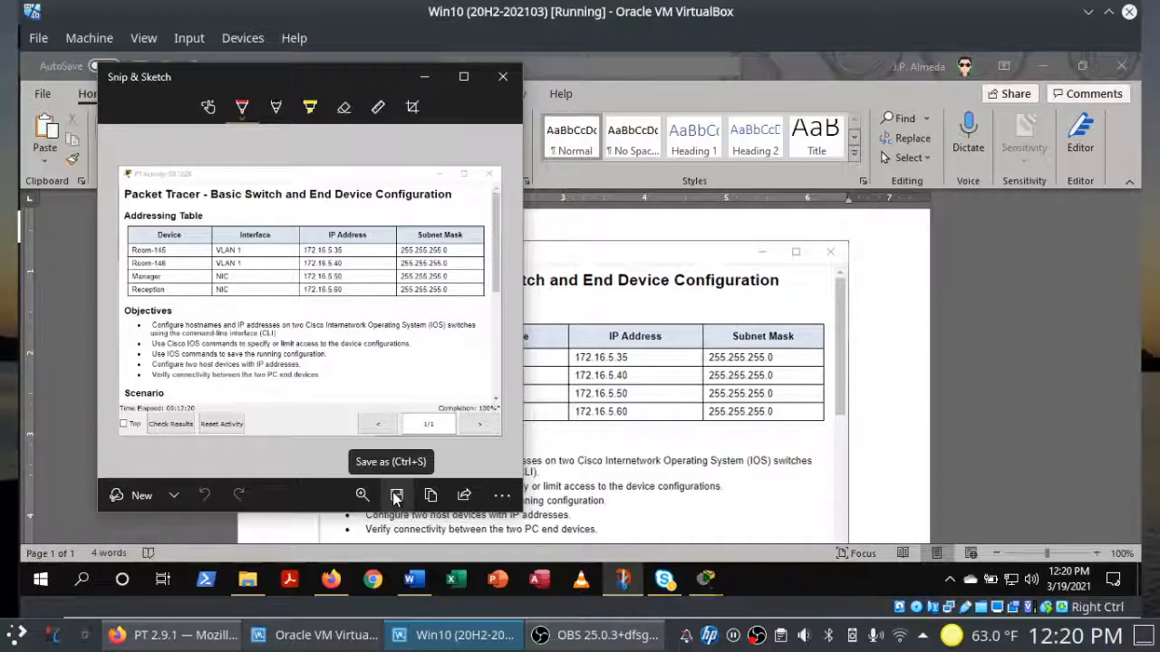
left_click(868, 416)
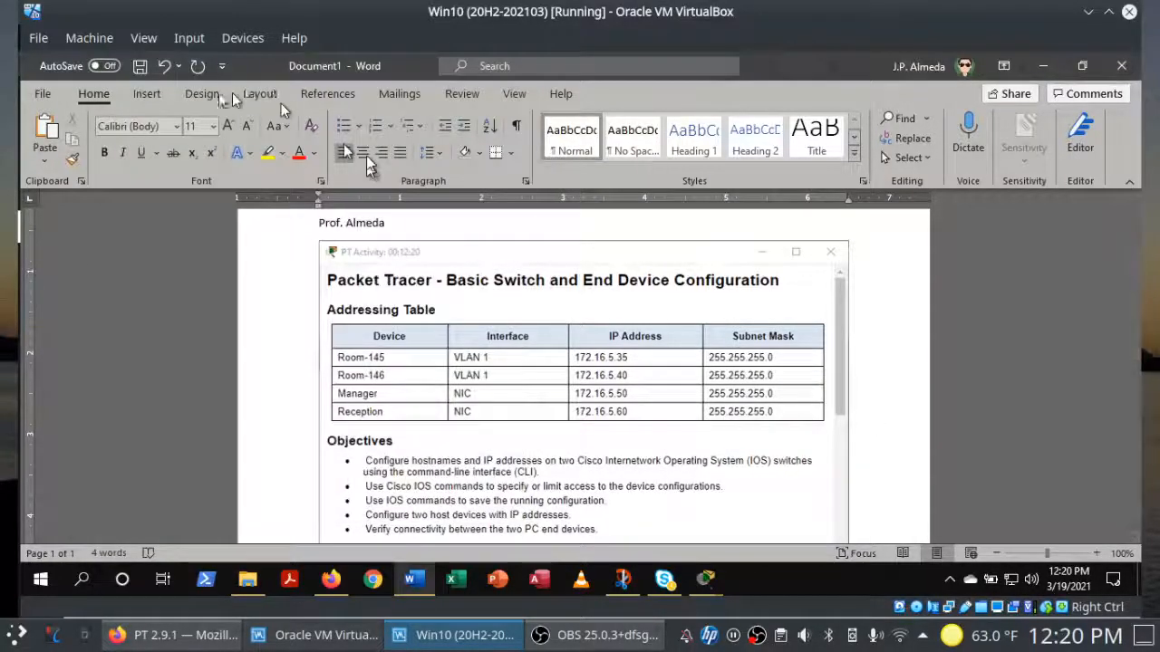
left_click(145, 95)
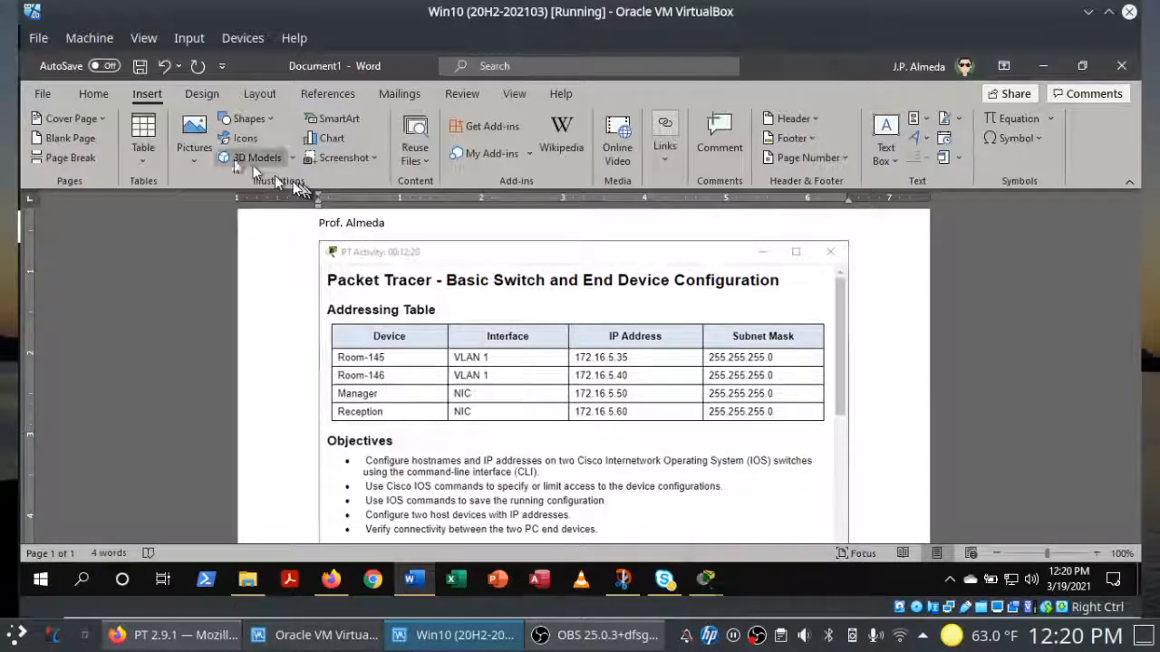
left_click(194, 145)
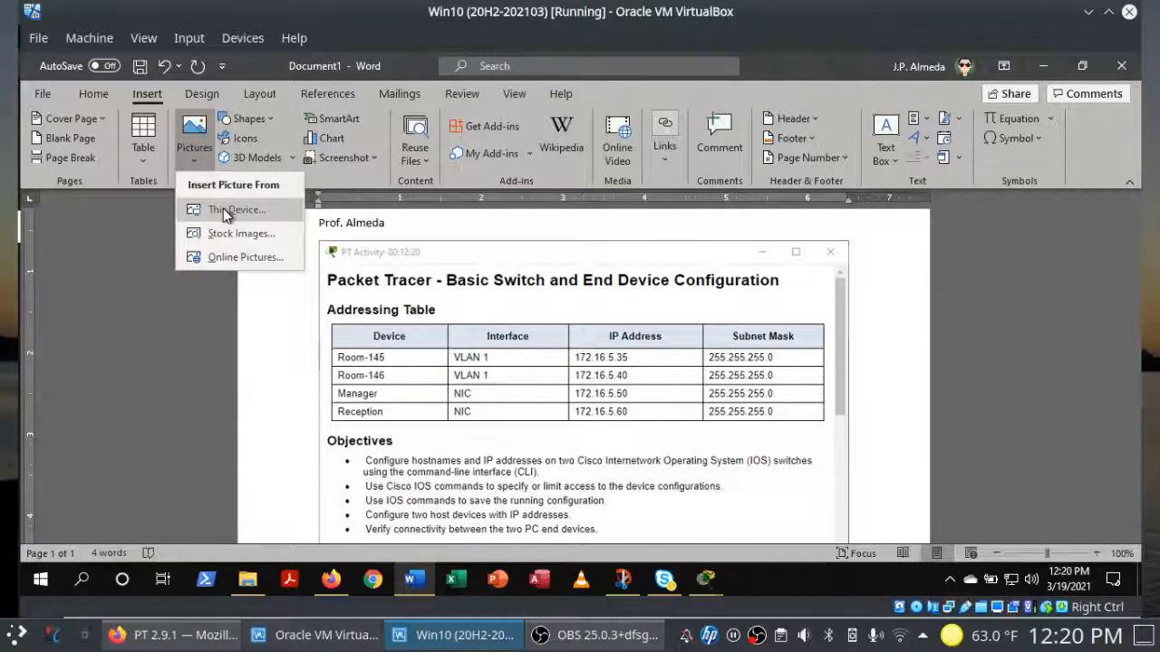
left_click(878, 367)
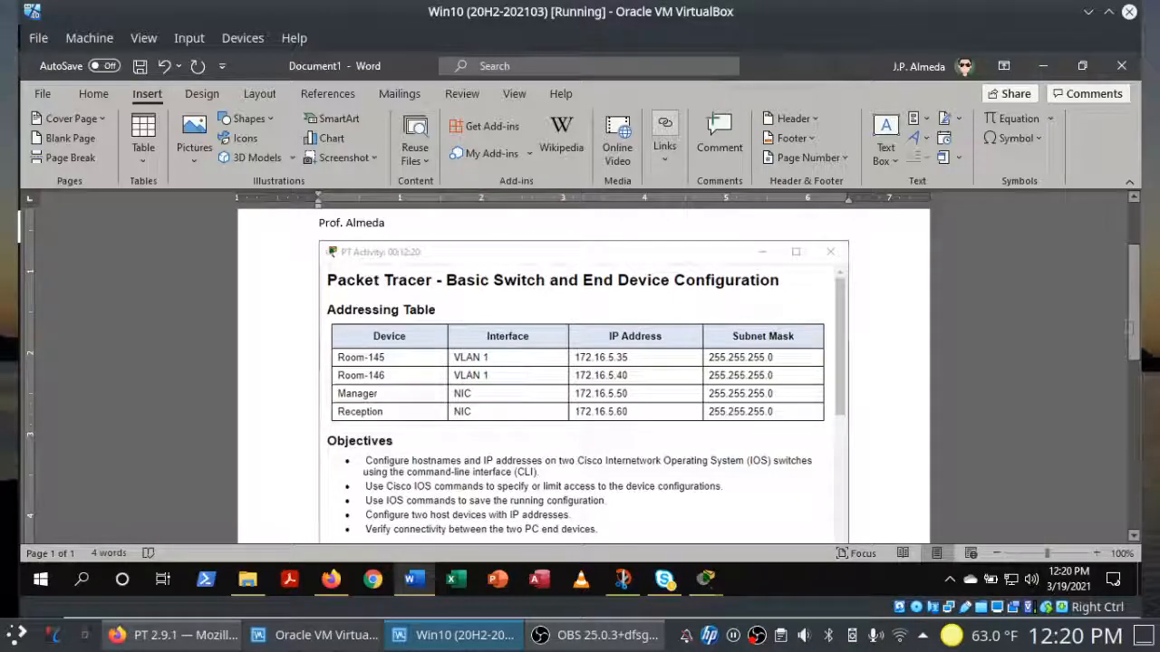
scroll(1138, 326, "up", 2)
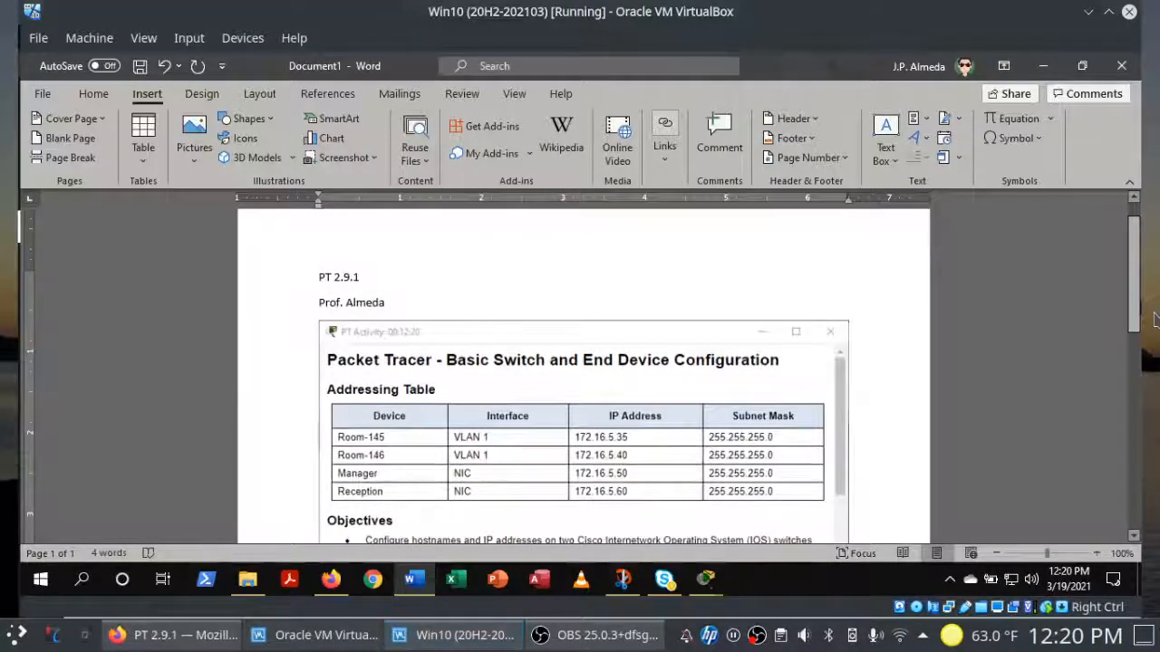